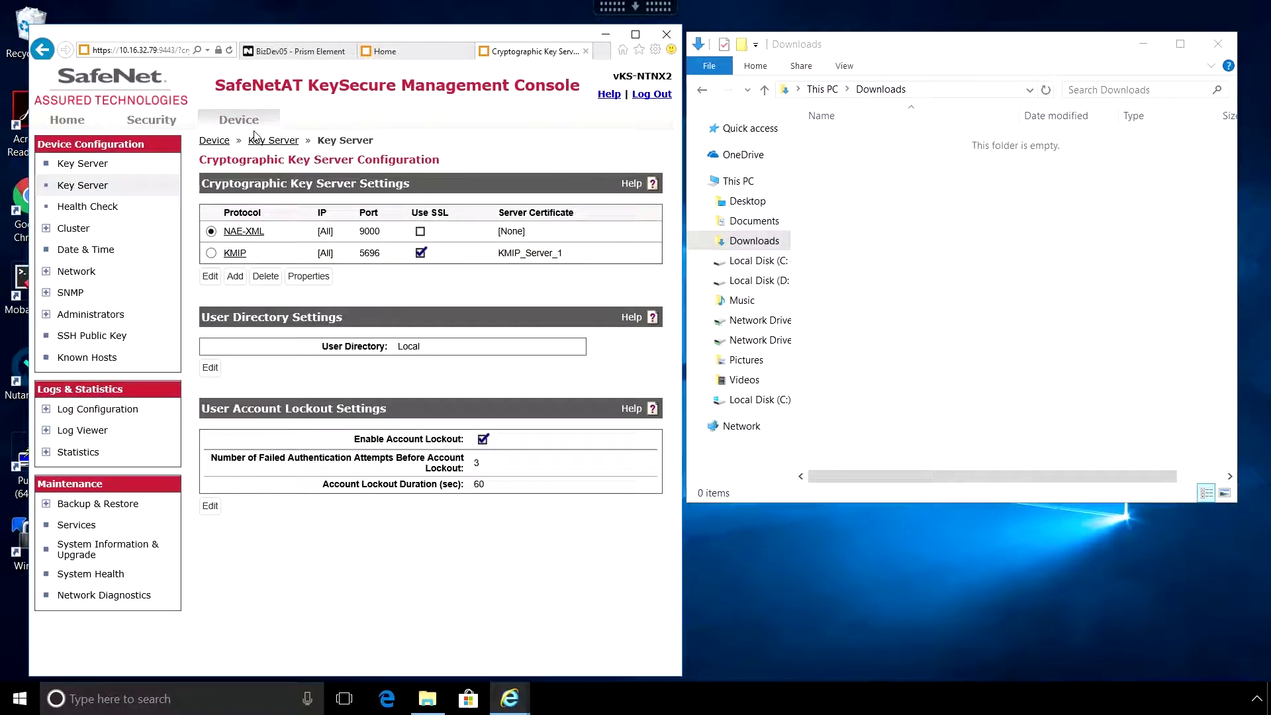
- Check the two KeySecure cluster members, then go back to the first appliance's Home summary
left_click(72, 230)
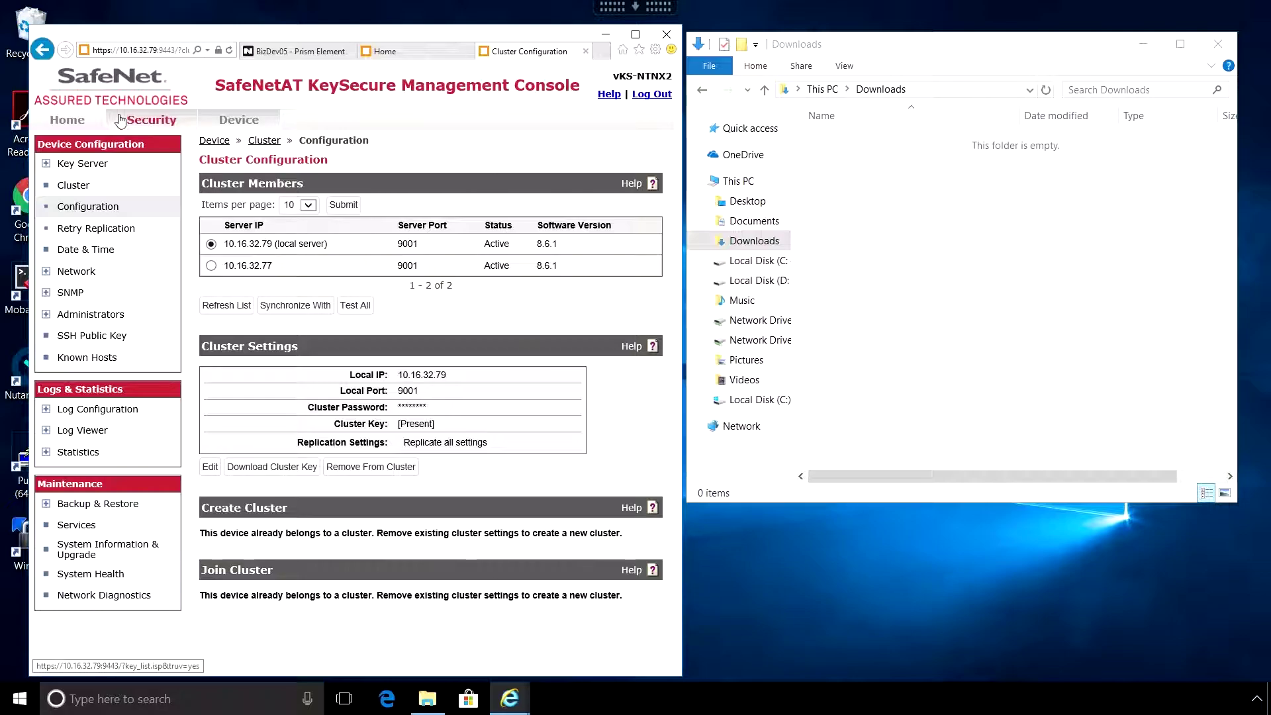
left_click(67, 120)
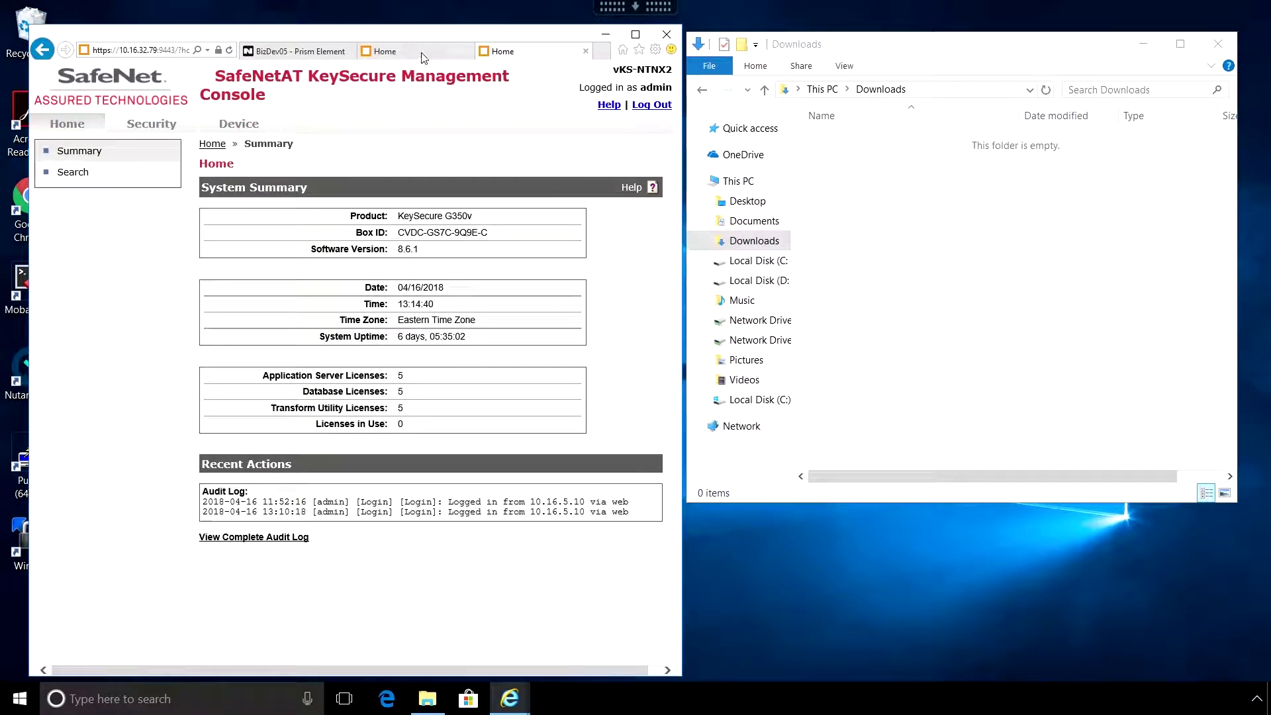
- On the 10.16.32.77 appliance, confirm the Keys list is empty
left_click(425, 53)
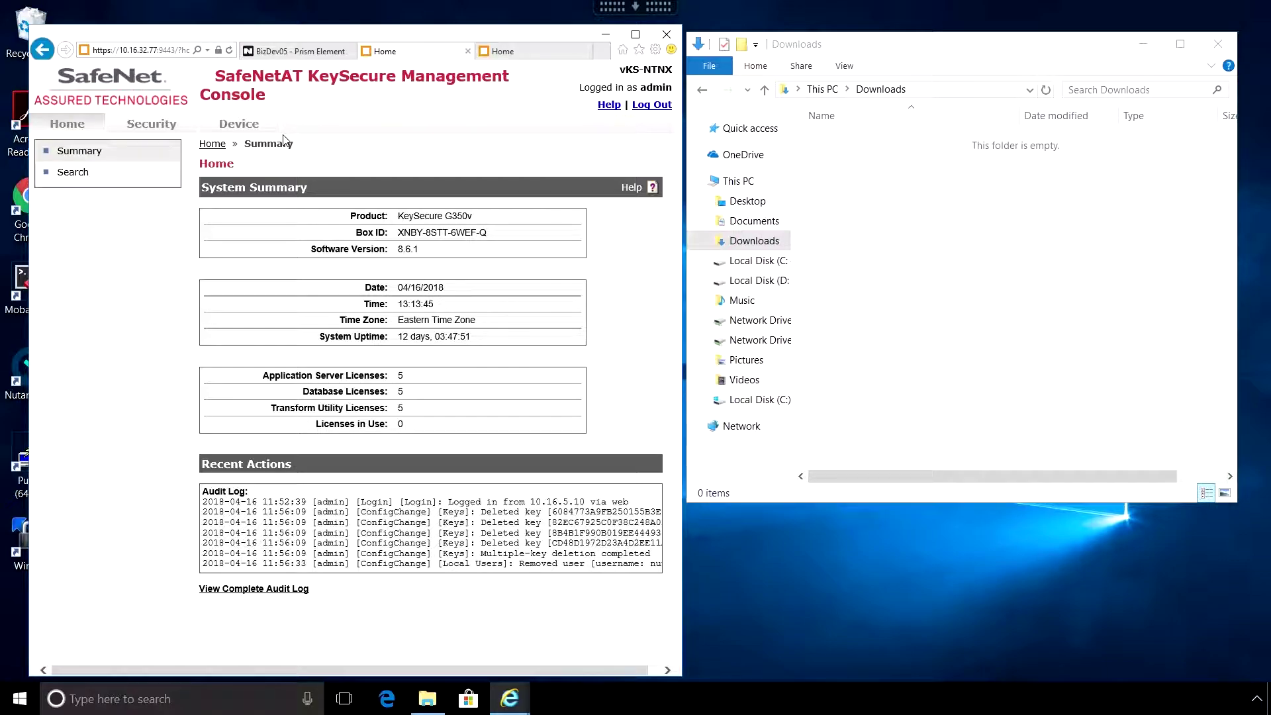
left_click(148, 126)
scroll(151, 467, "down", 1)
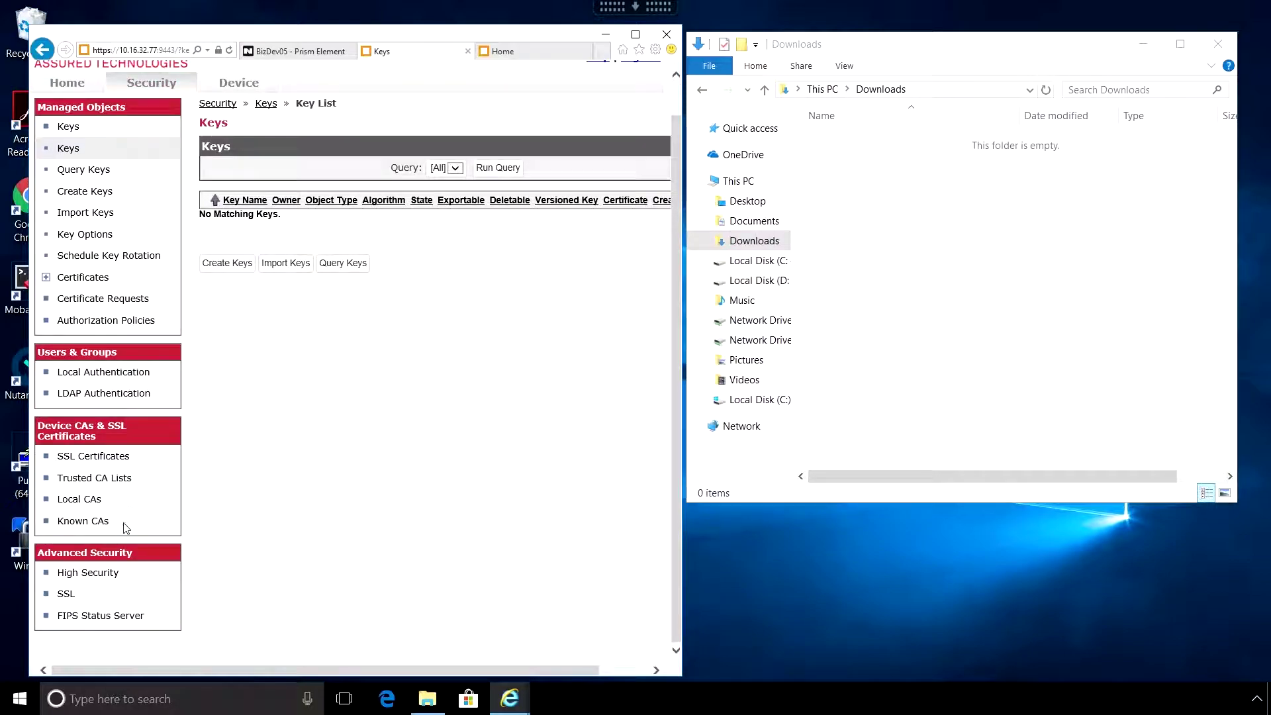
- Review High Security Configuration, confirming FIPS compliant is Yes with all four settings enabled
left_click(88, 573)
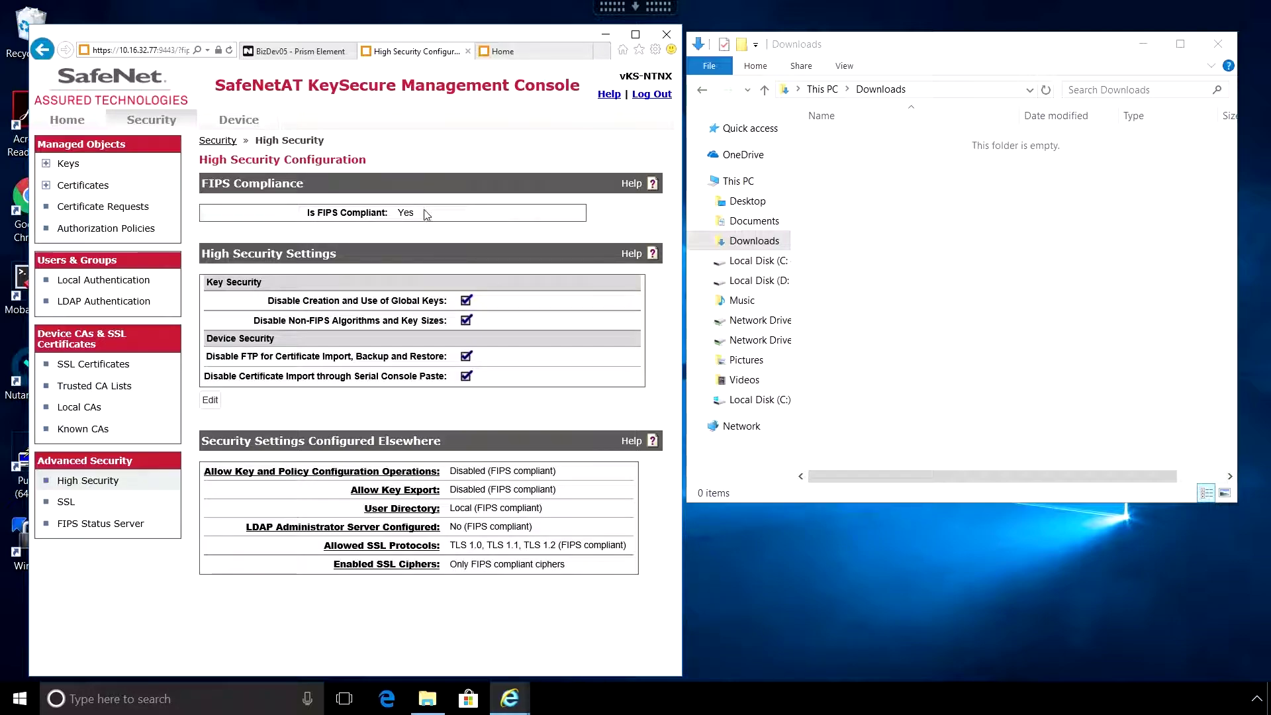
left_click_drag(425, 214, 298, 214)
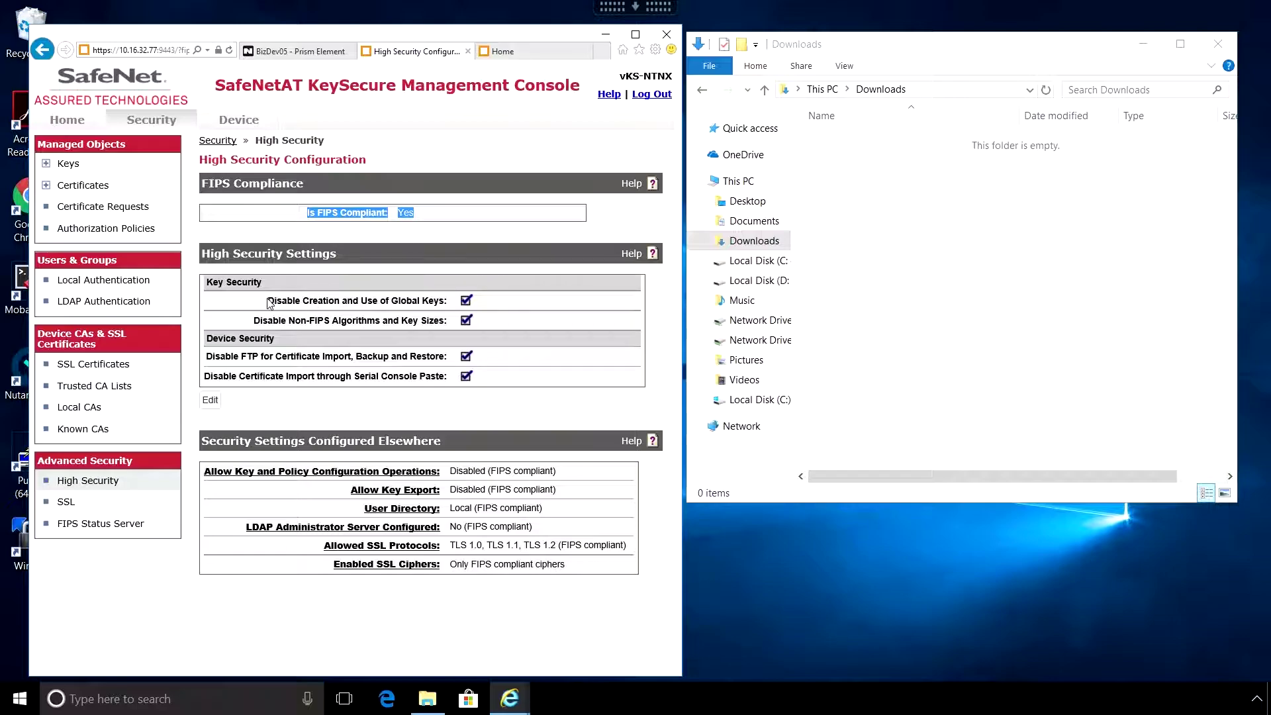
left_click_drag(269, 305, 481, 384)
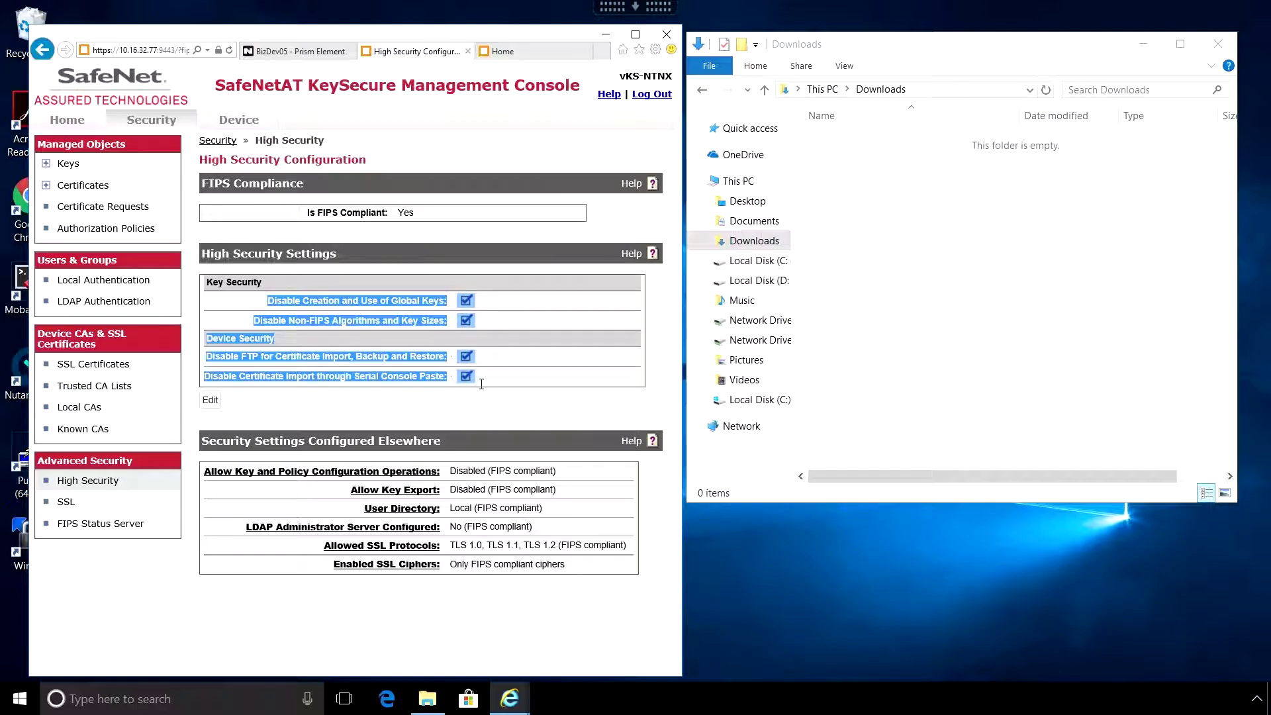
left_click(514, 376)
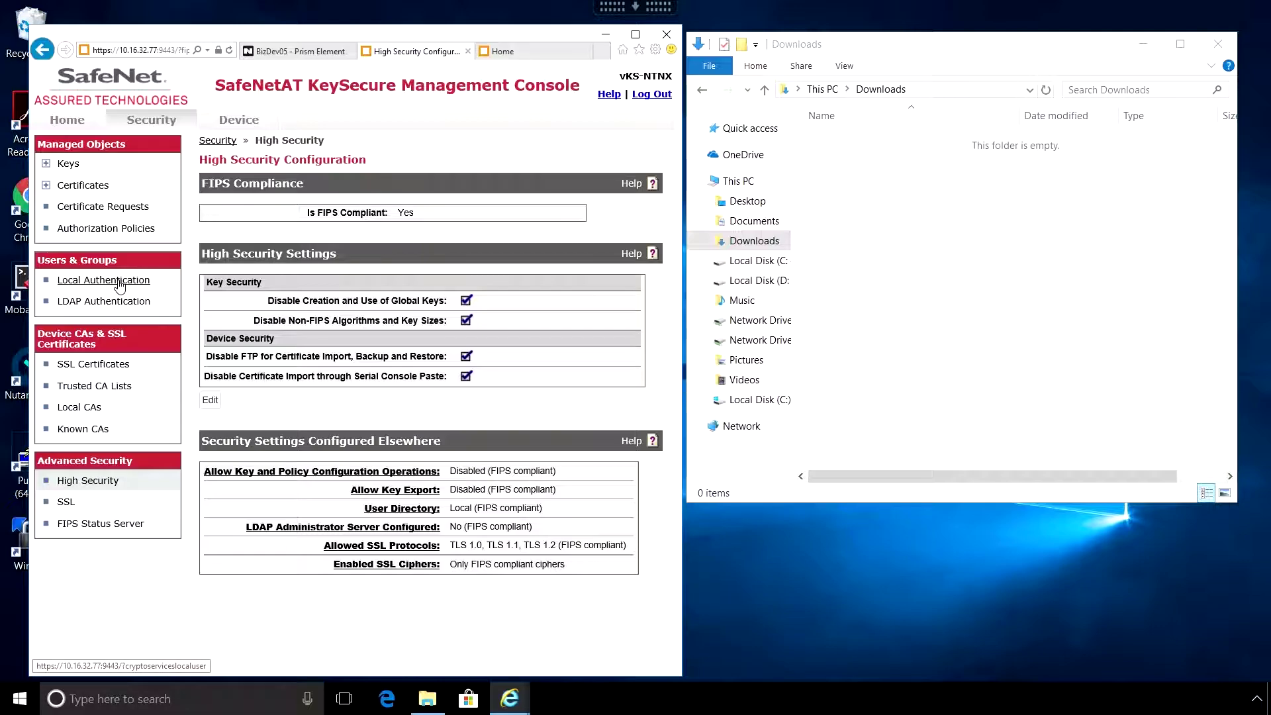
- Set the KMIP key server's certificate username field to UID (User ID) and save its authentication settings
left_click(237, 124)
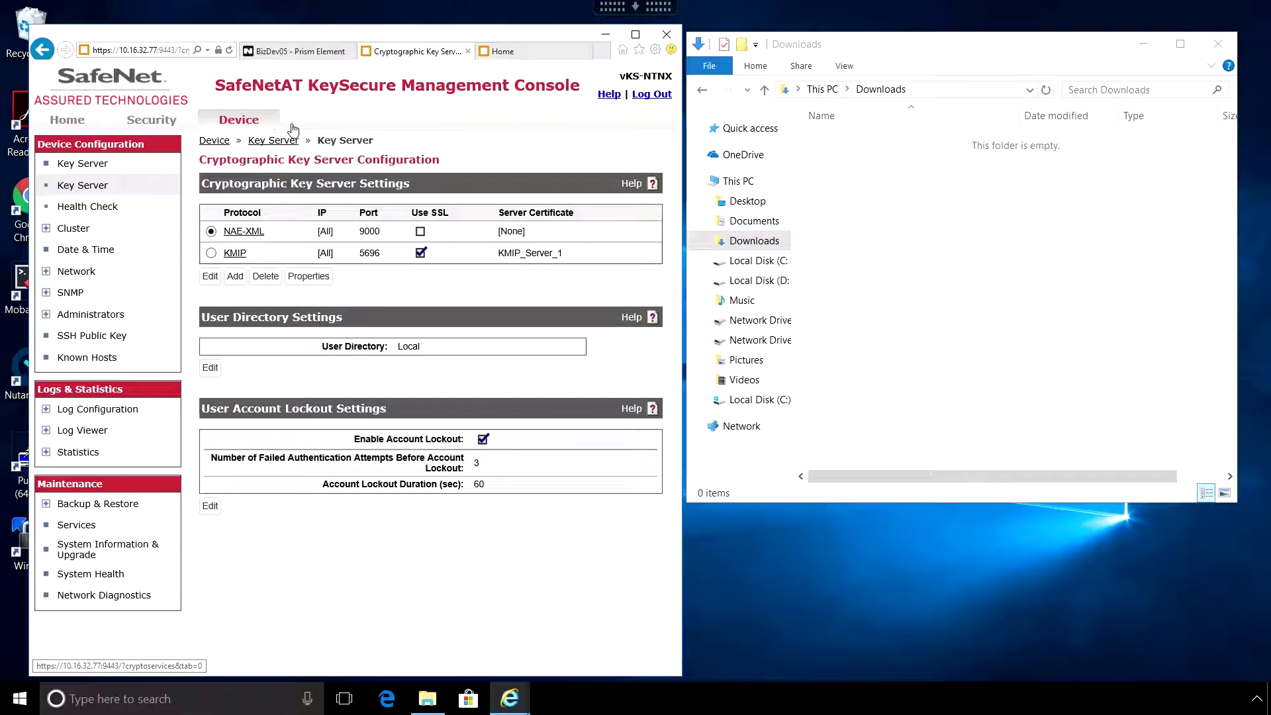
left_click(210, 252)
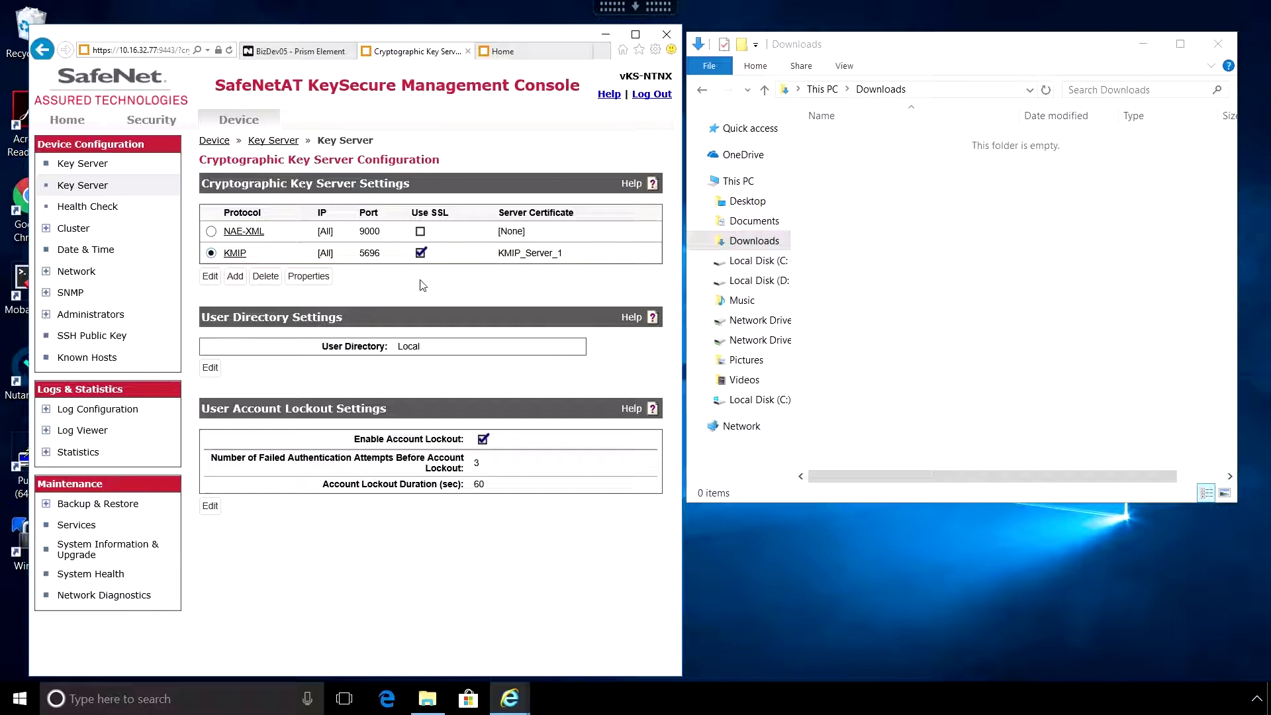
left_click(307, 280)
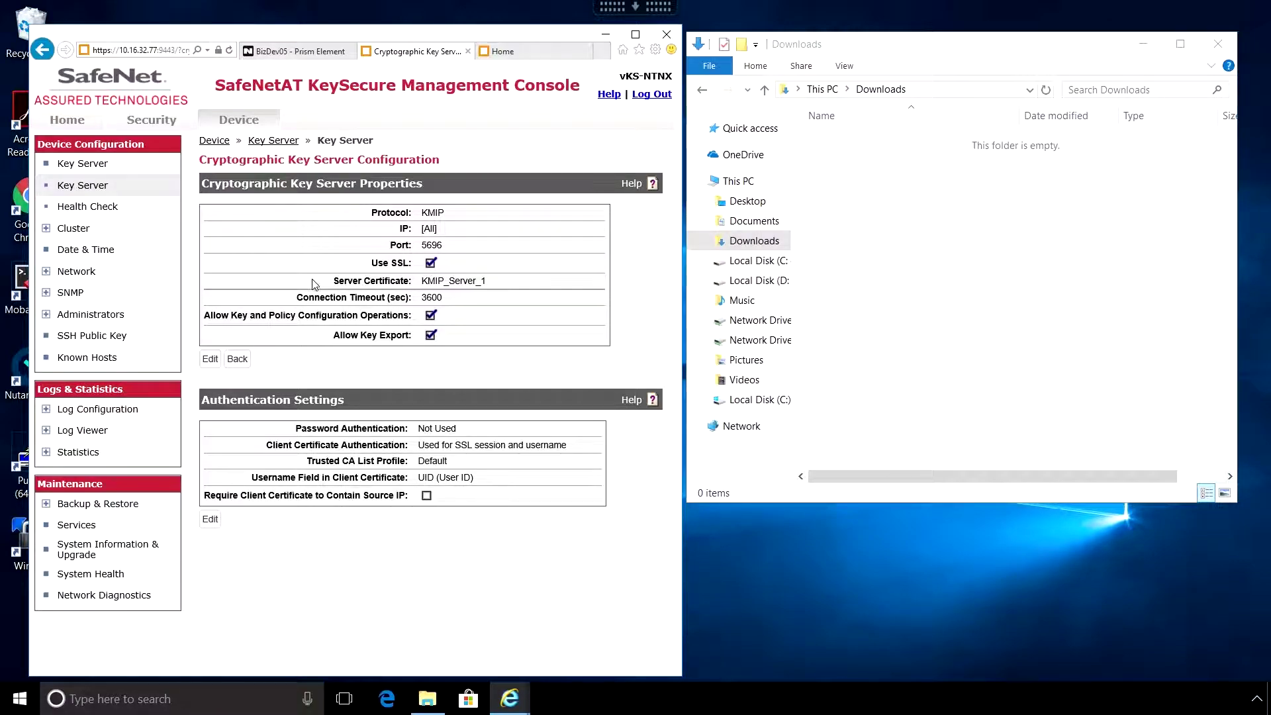
left_click_drag(476, 478, 418, 478)
left_click(211, 520)
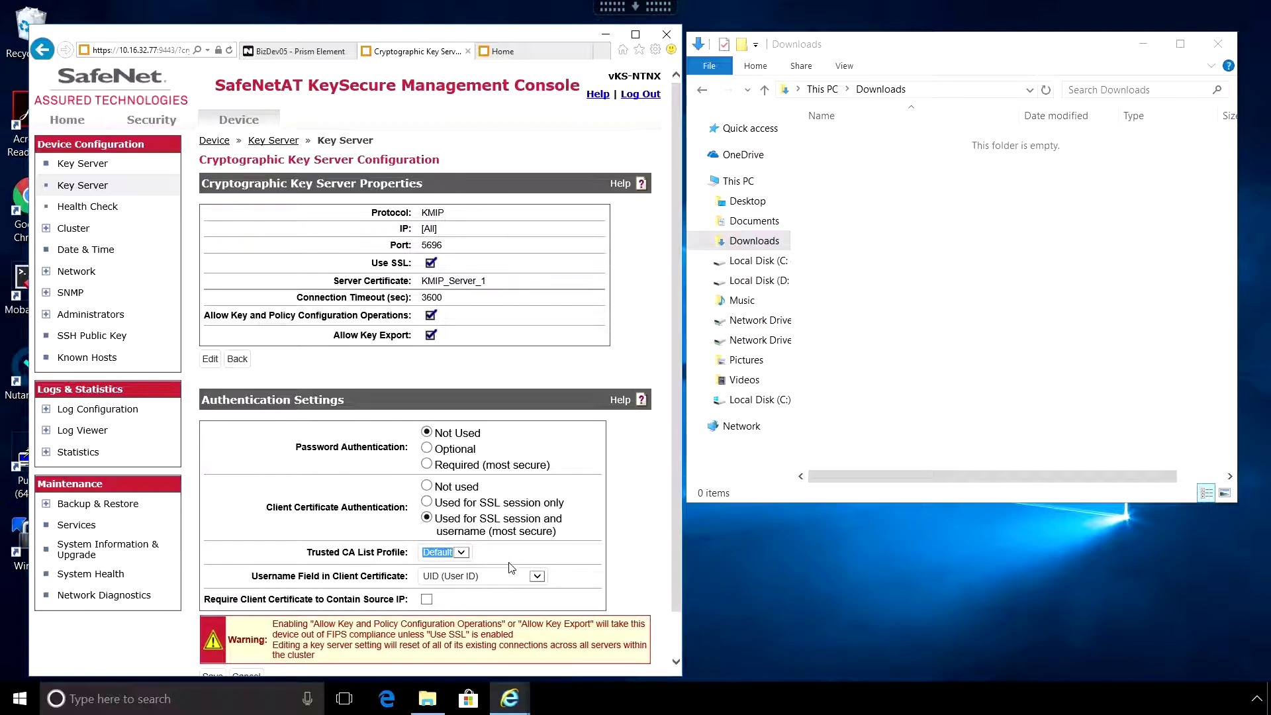
left_click(536, 576)
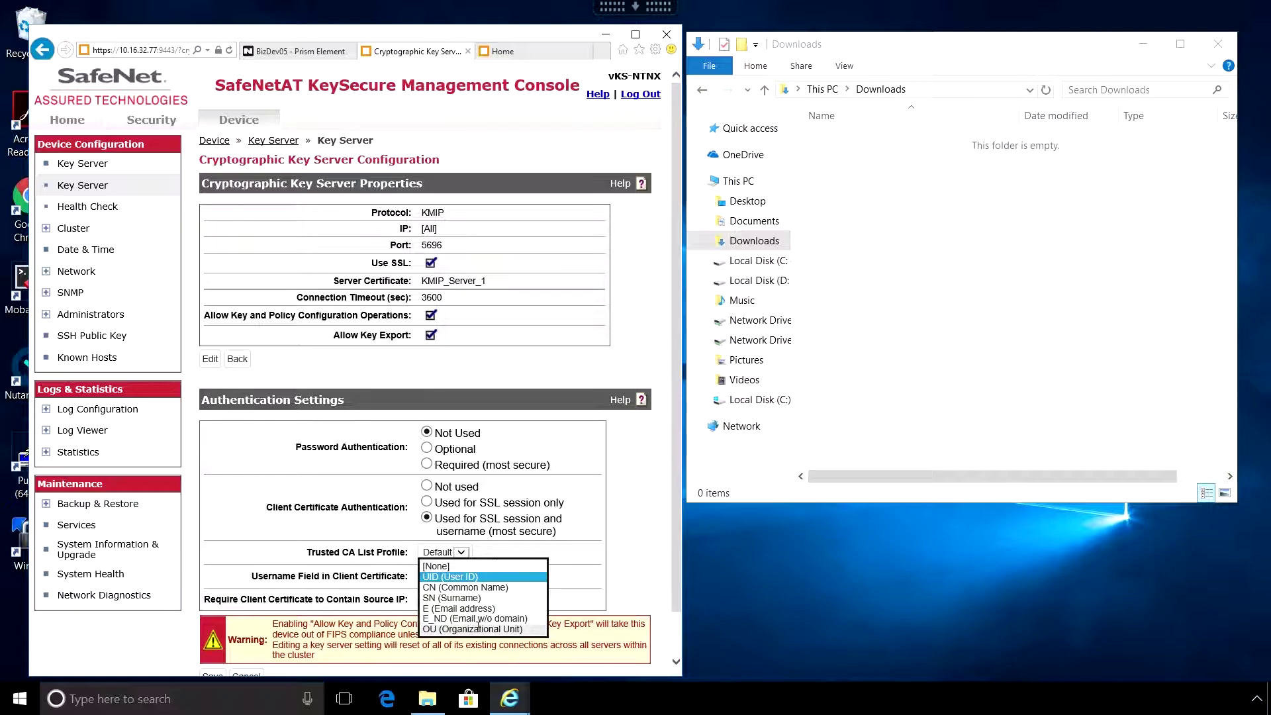
left_click(453, 577)
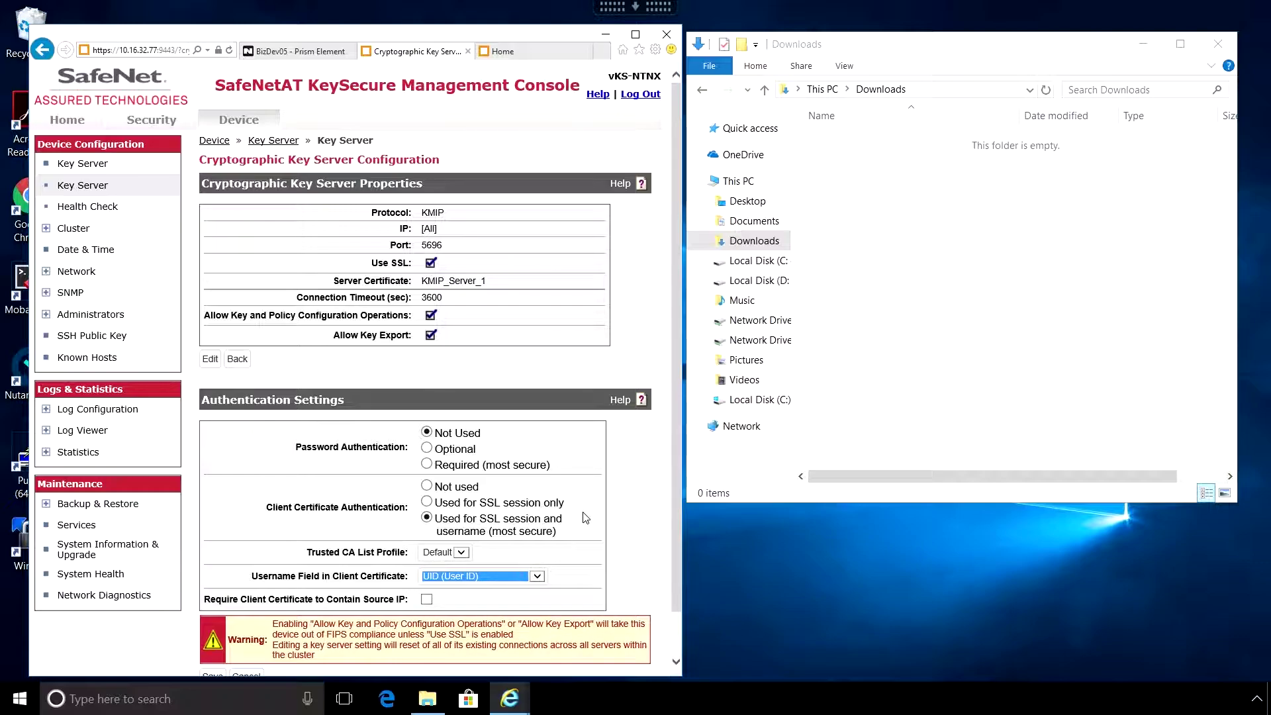
scroll(585, 518, "down", 1)
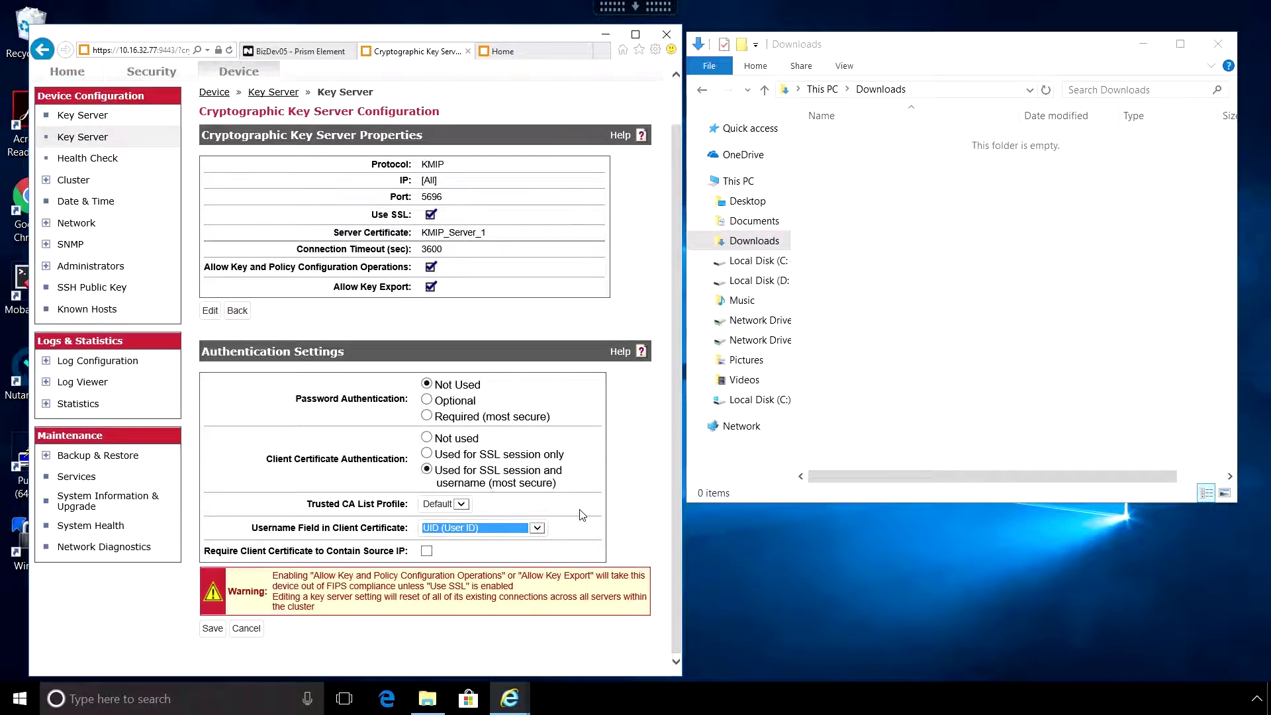
left_click(212, 629)
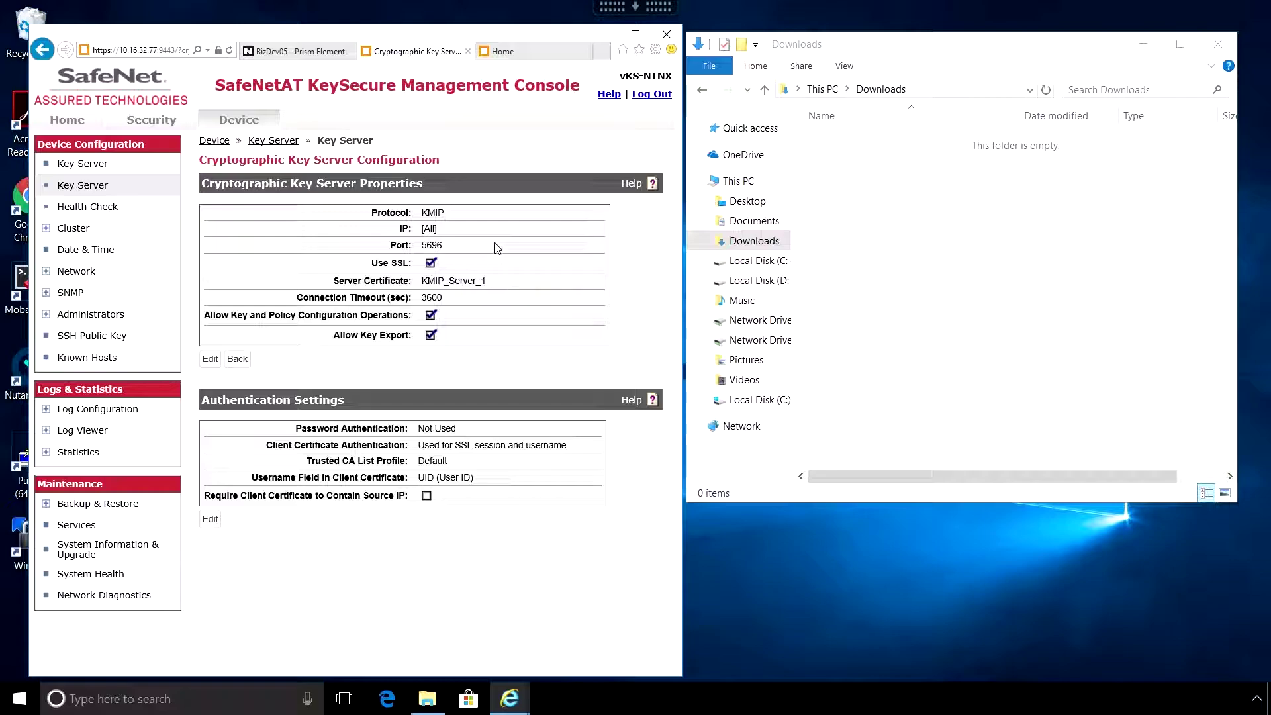
- Add local user 'nutanix' with its password, declining the browser's offer to store it
left_click(160, 125)
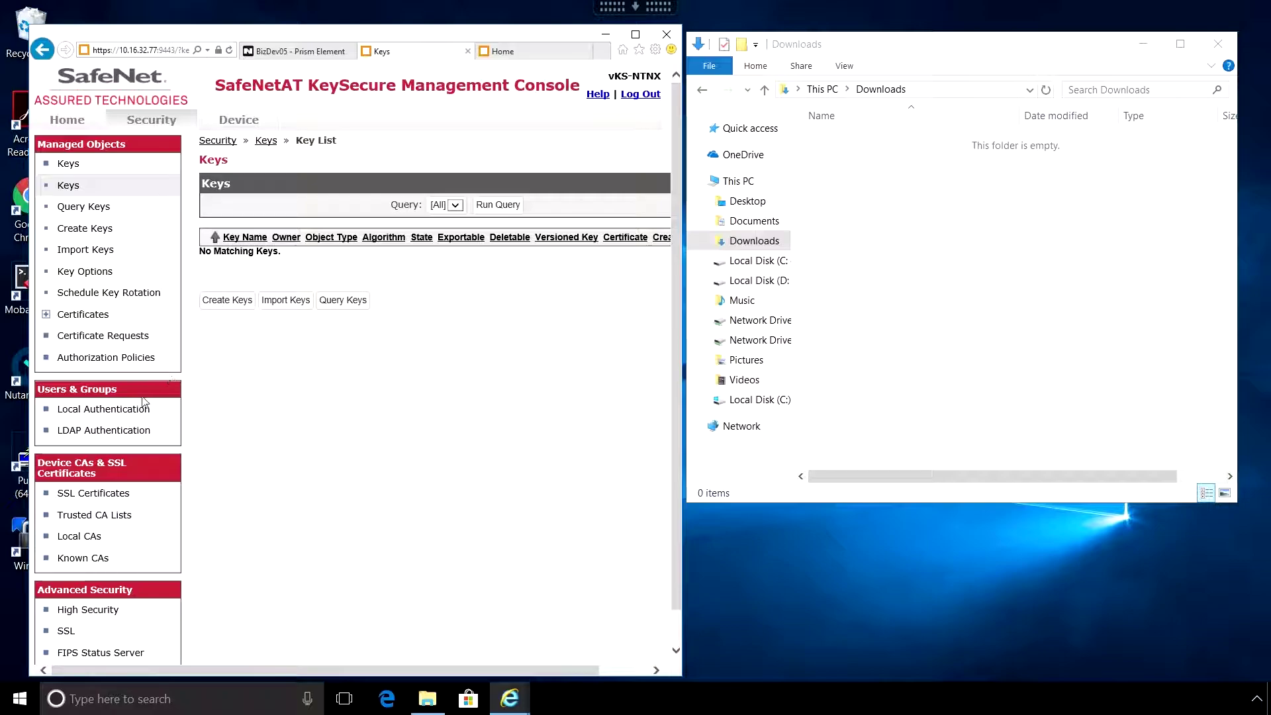
left_click(105, 411)
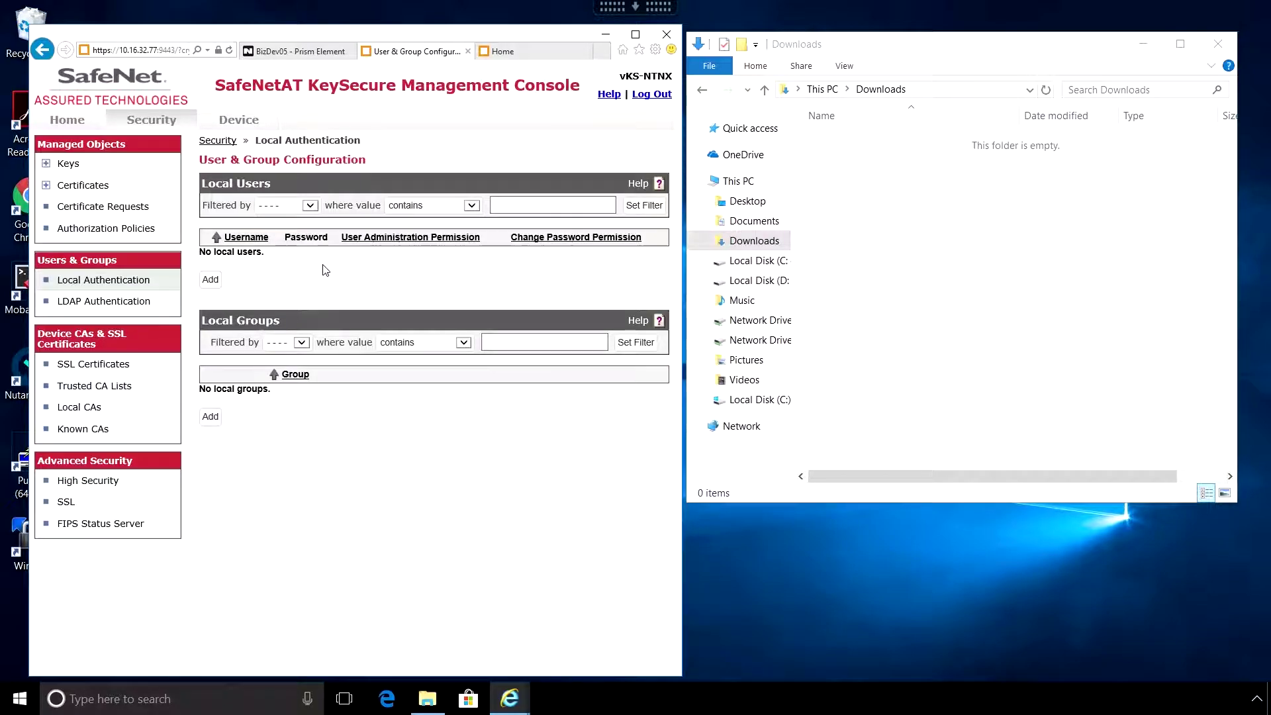
left_click(213, 284)
double_click(253, 273)
type("nutanix")
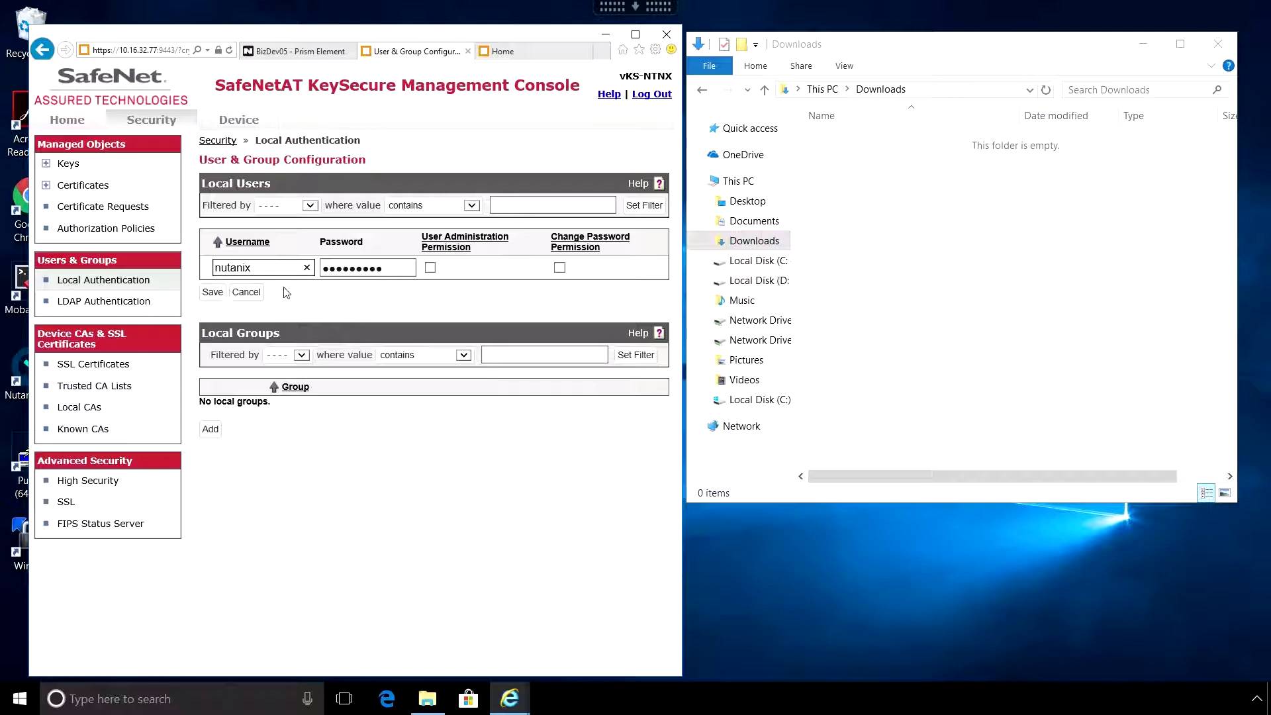
key("Tab")
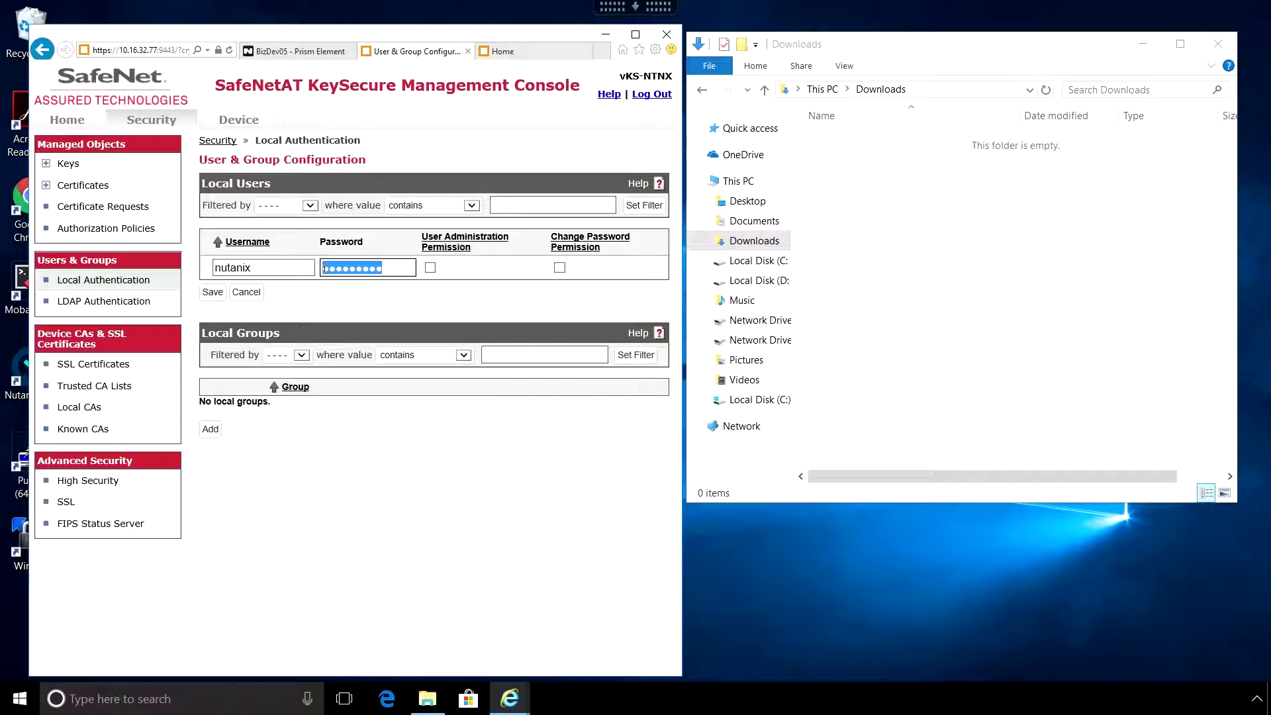
type("nutanix/4")
left_click(221, 290)
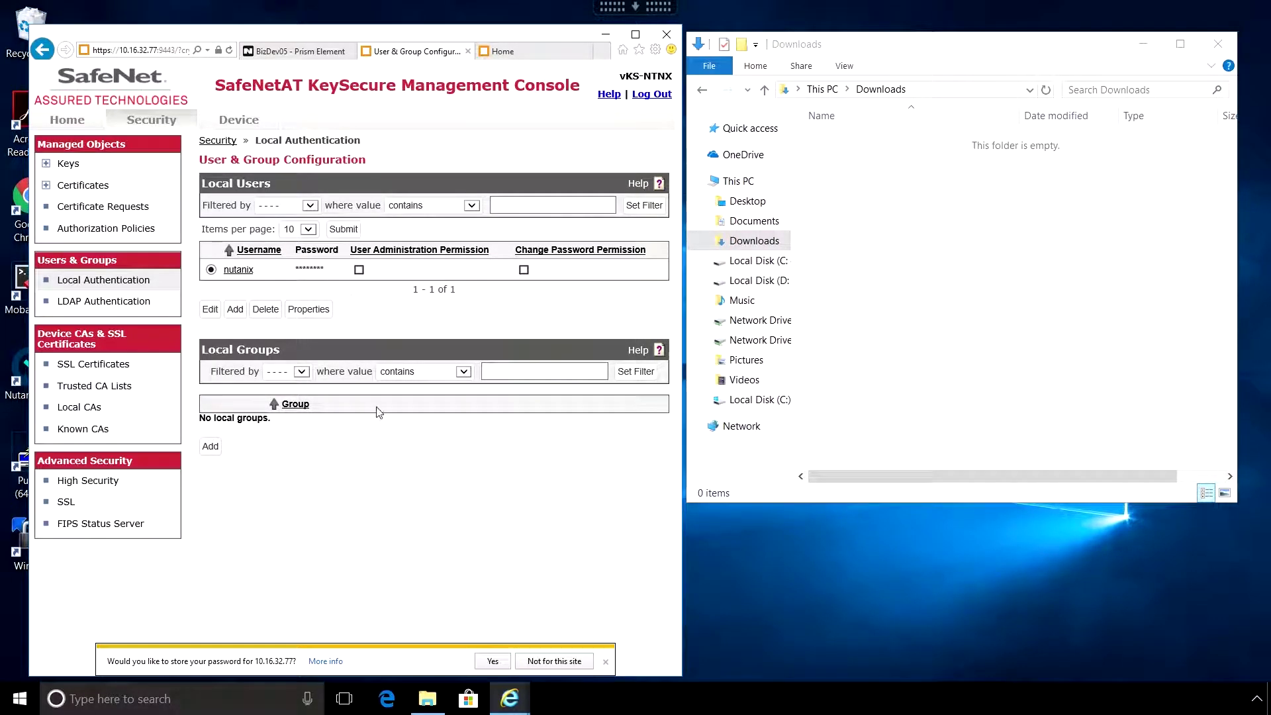
left_click(562, 662)
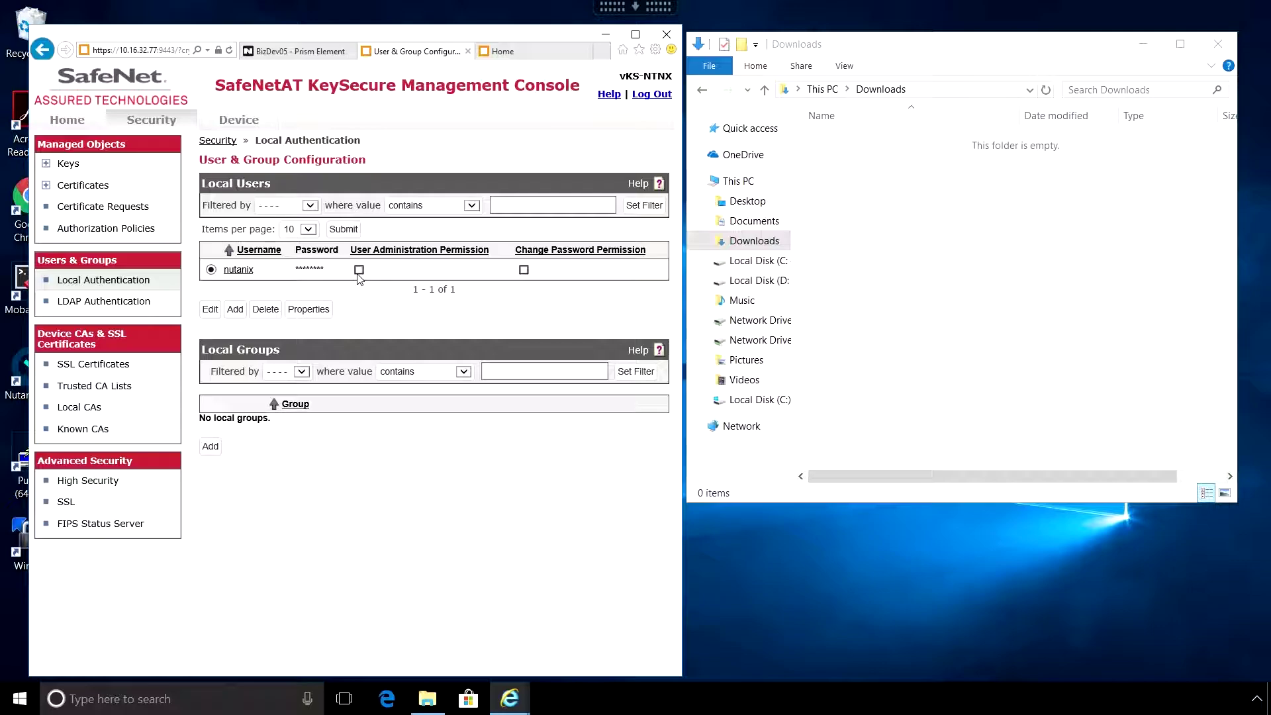
- Download the SafeNetAT_CA local CA certificate as SafeNetAT_CA.cer into Downloads
left_click(74, 411)
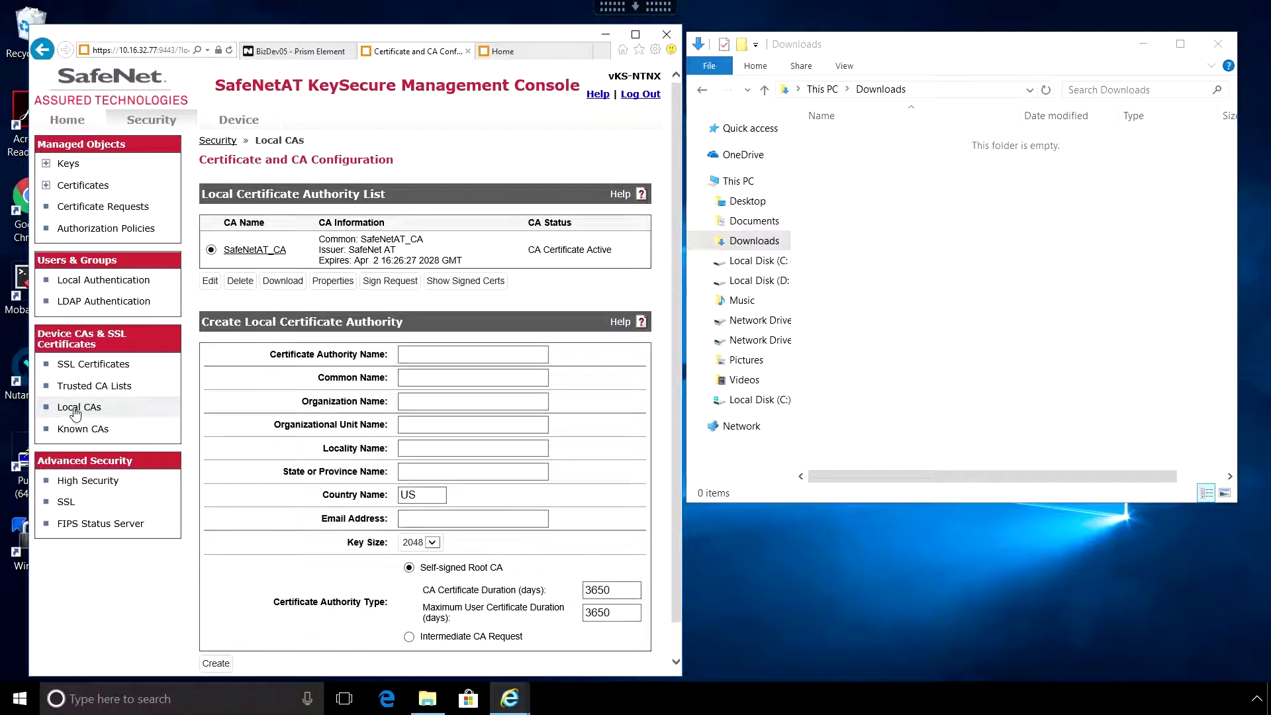
left_click(287, 282)
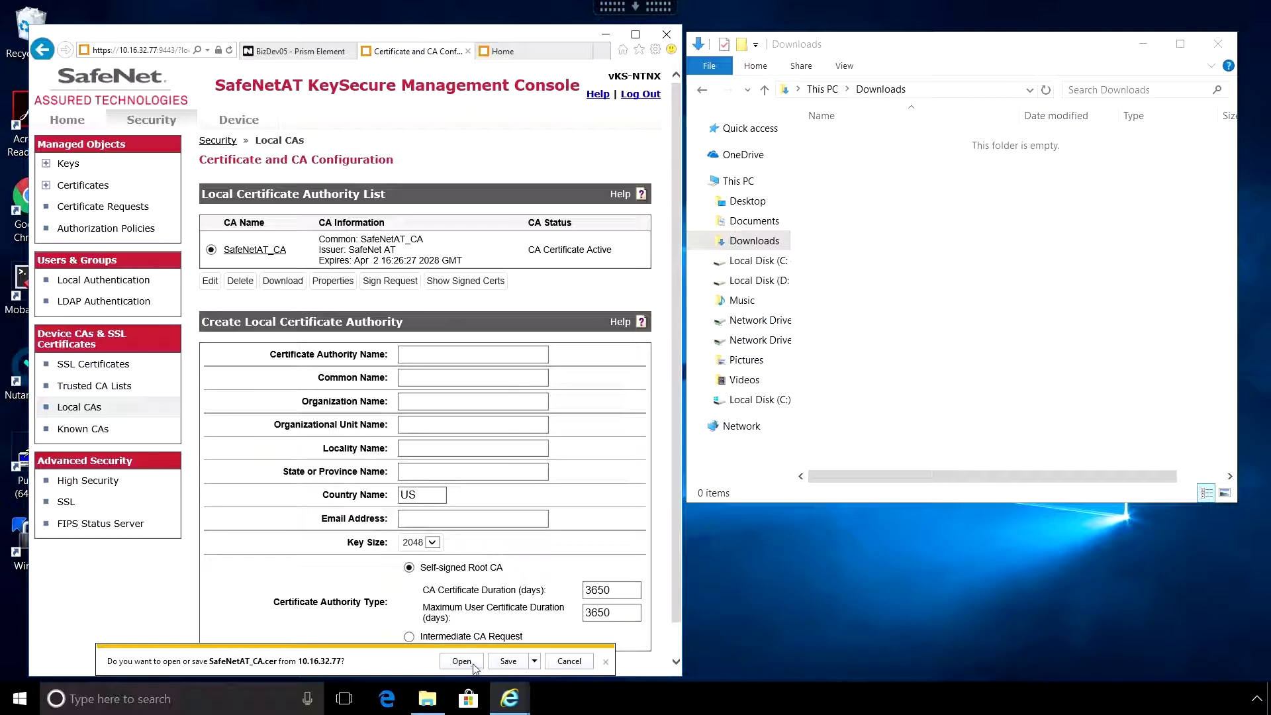
left_click(516, 664)
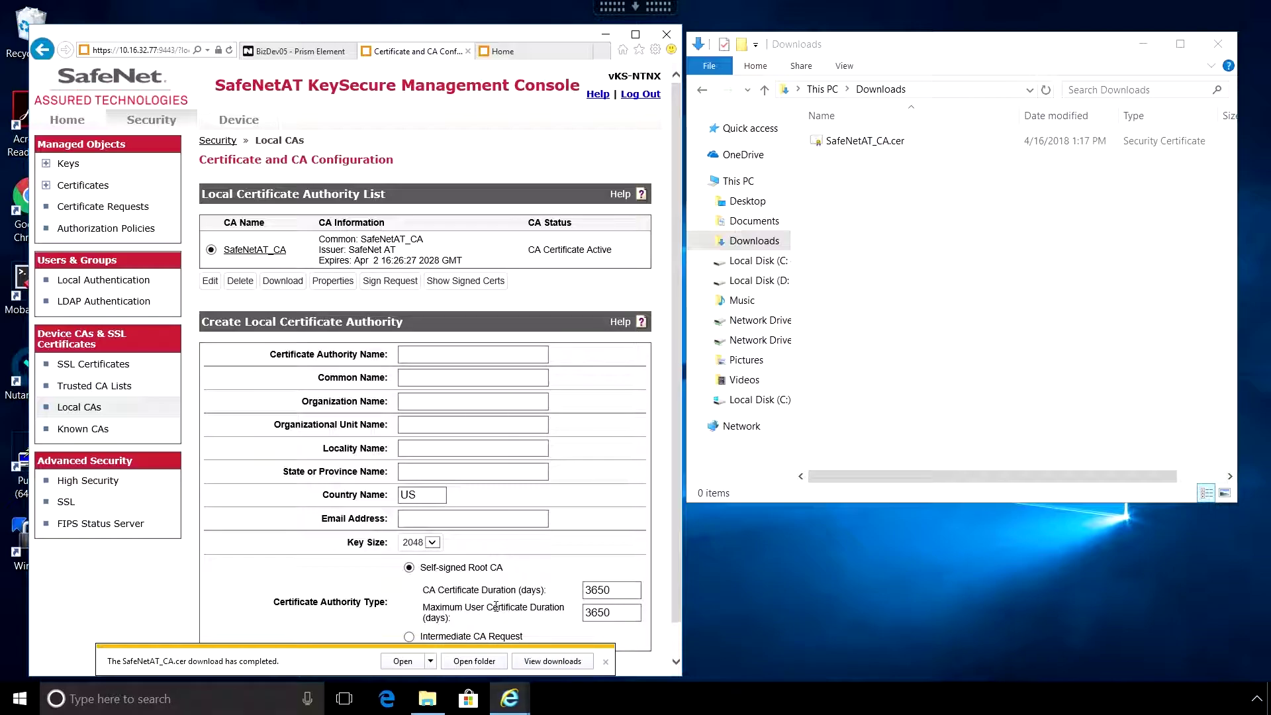
left_click(606, 662)
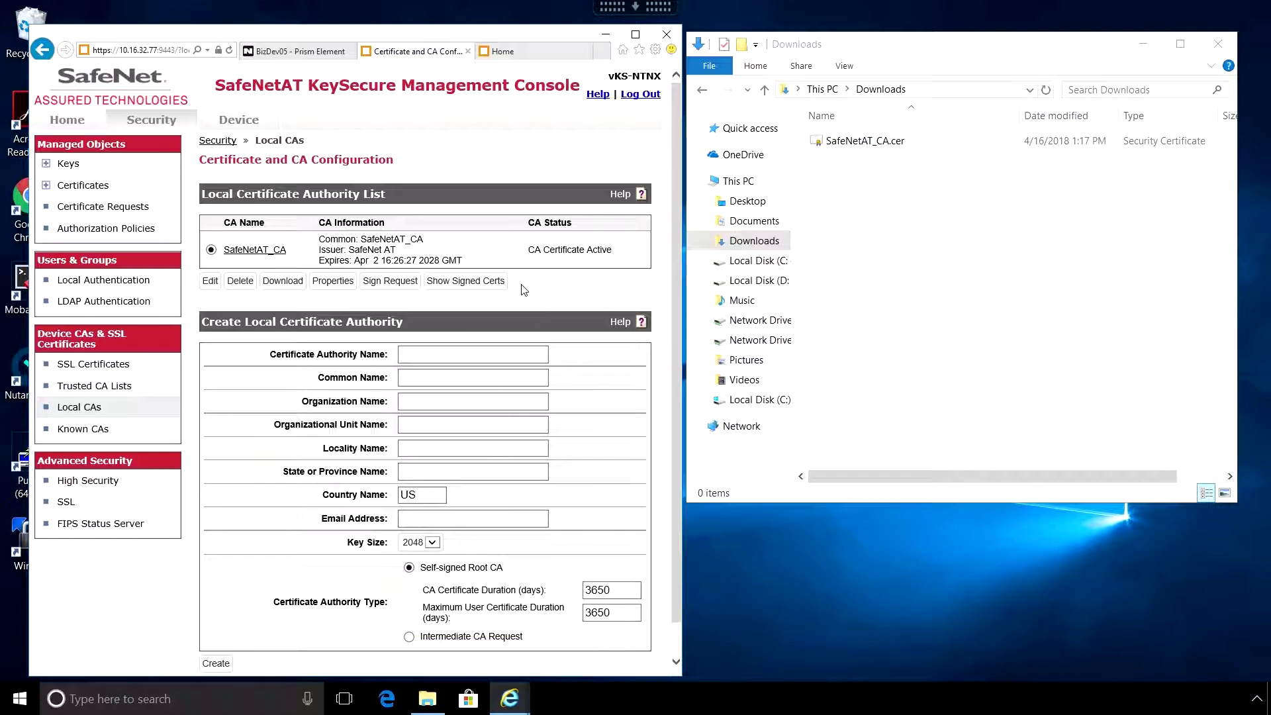
- Confirm SafeNetAT_CA.cer is in Downloads and go back to the Home summary
left_click(888, 147)
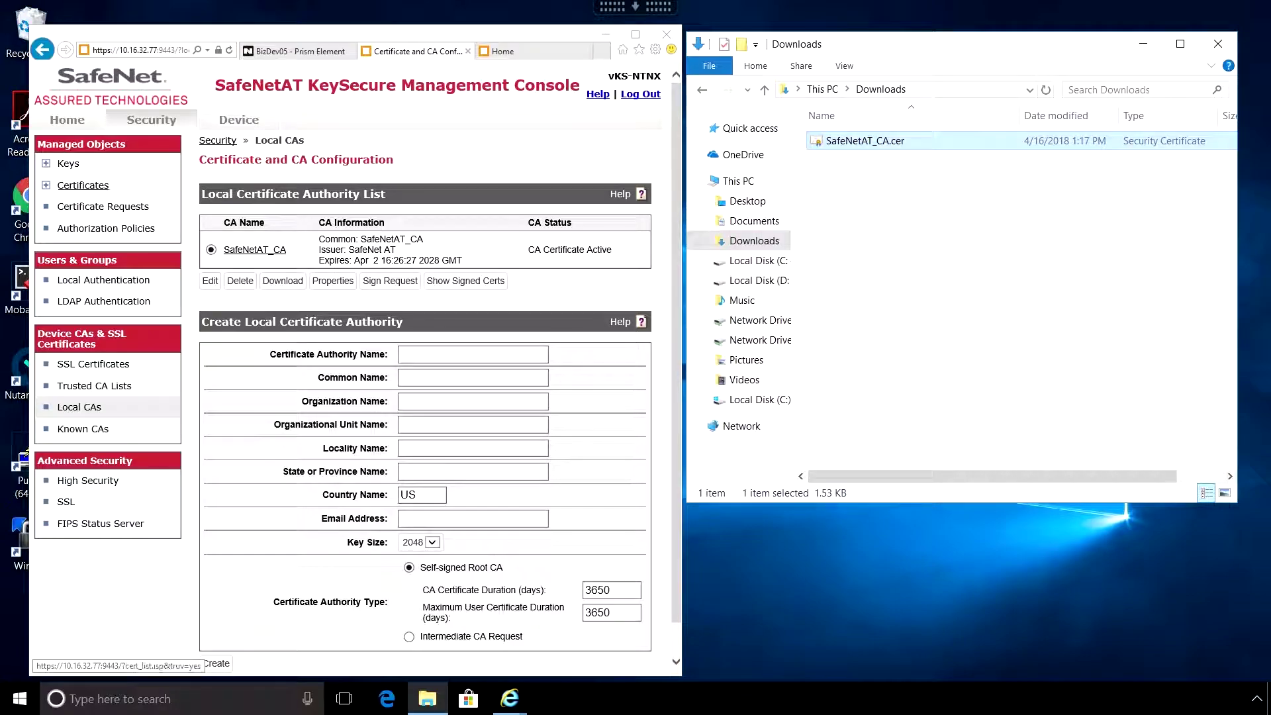
left_click(69, 165)
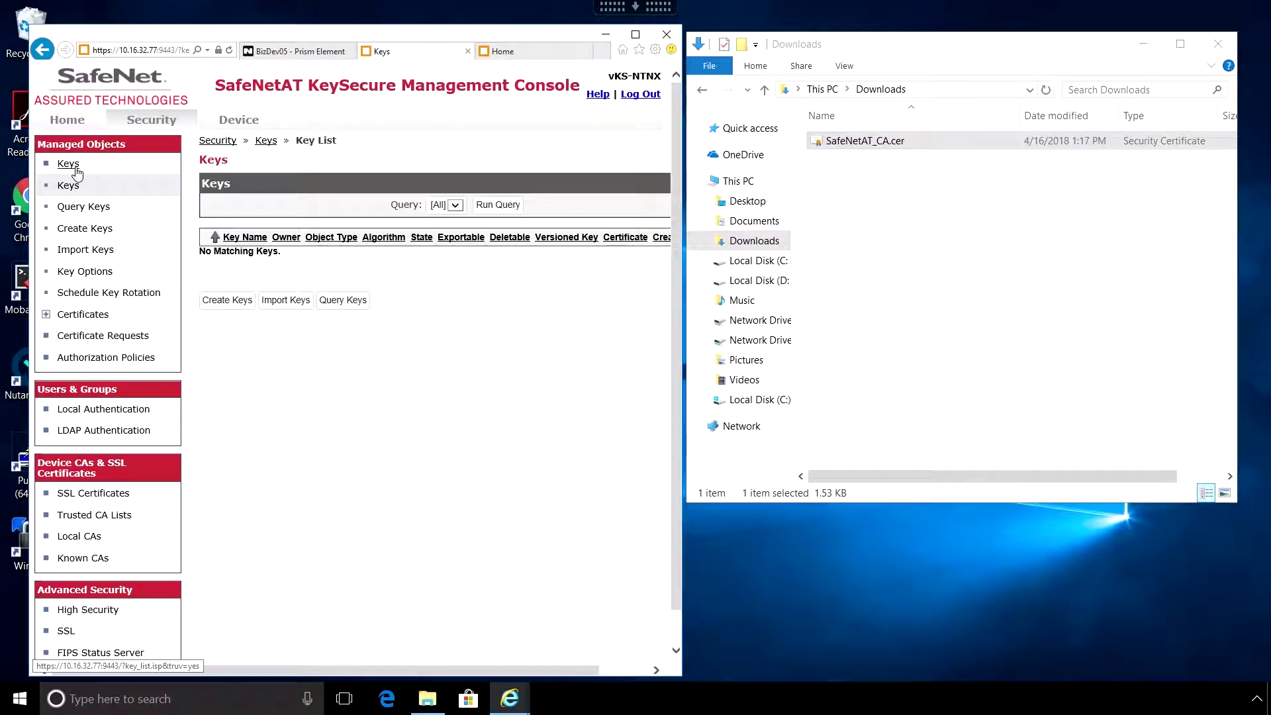
left_click(69, 121)
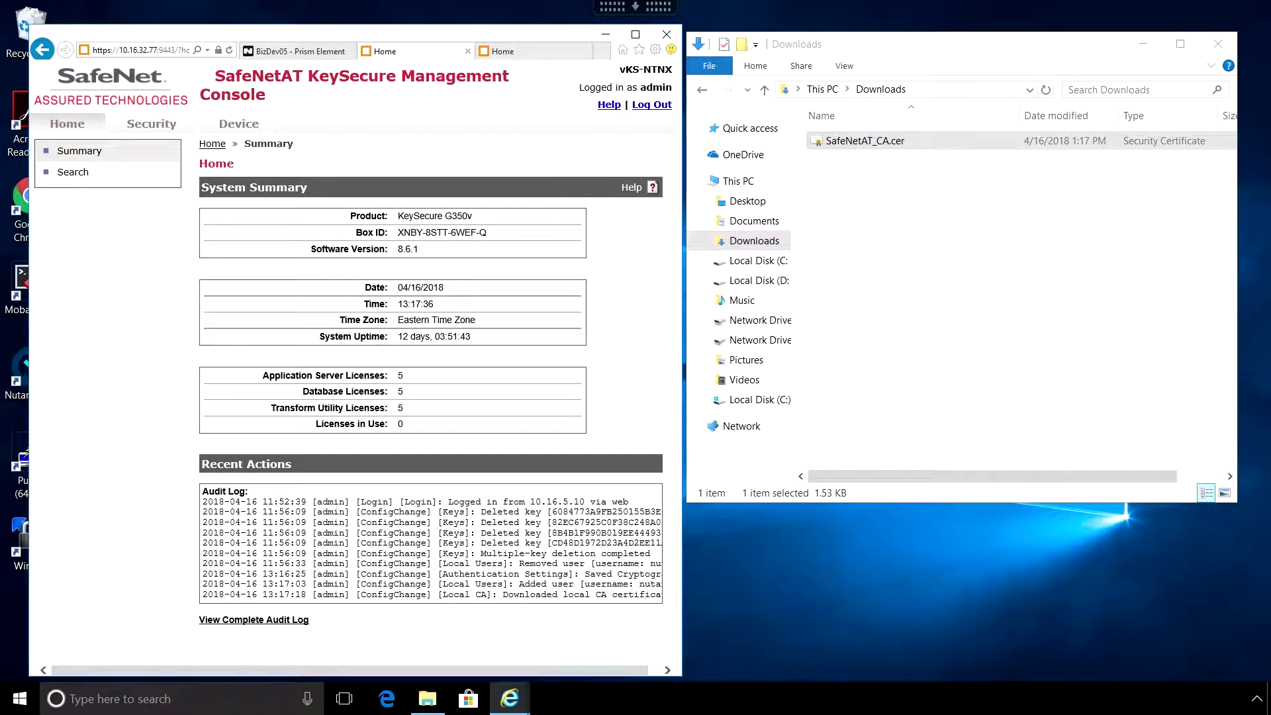
- In Prism, open Data-at-Rest Encryption's configuration form and scroll to its CSR and KMS sections
left_click(308, 54)
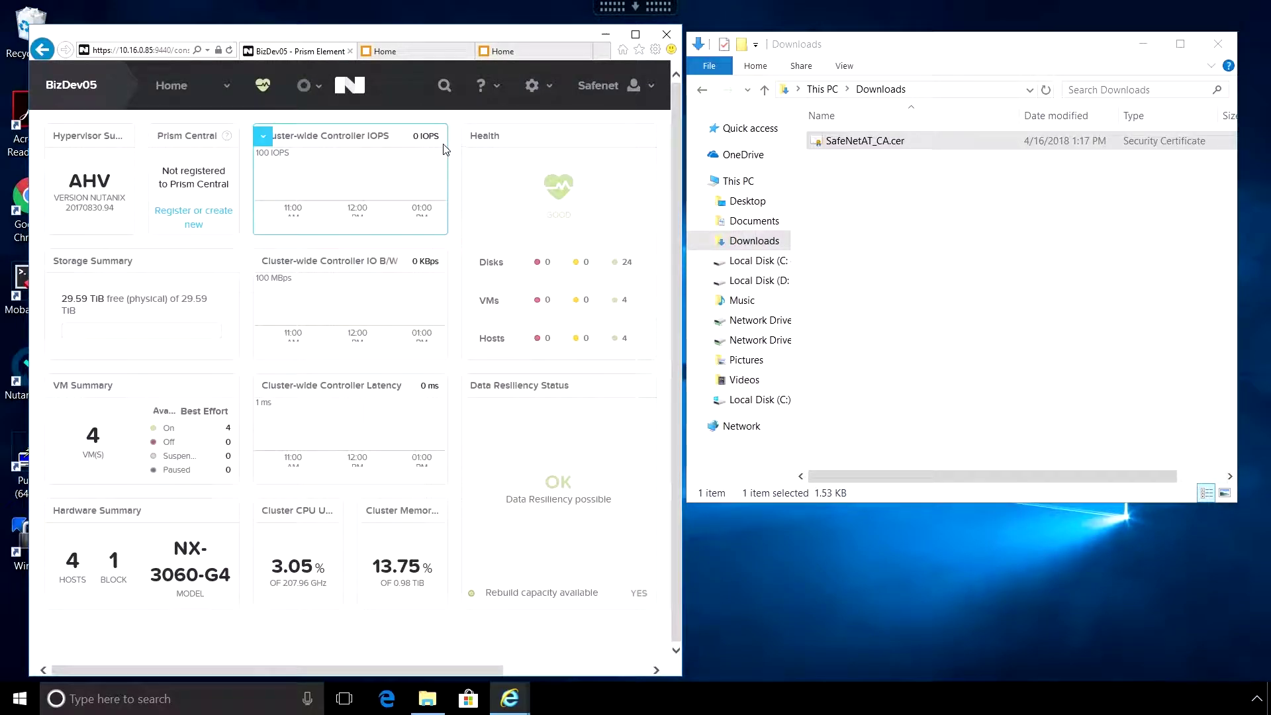
left_click(549, 93)
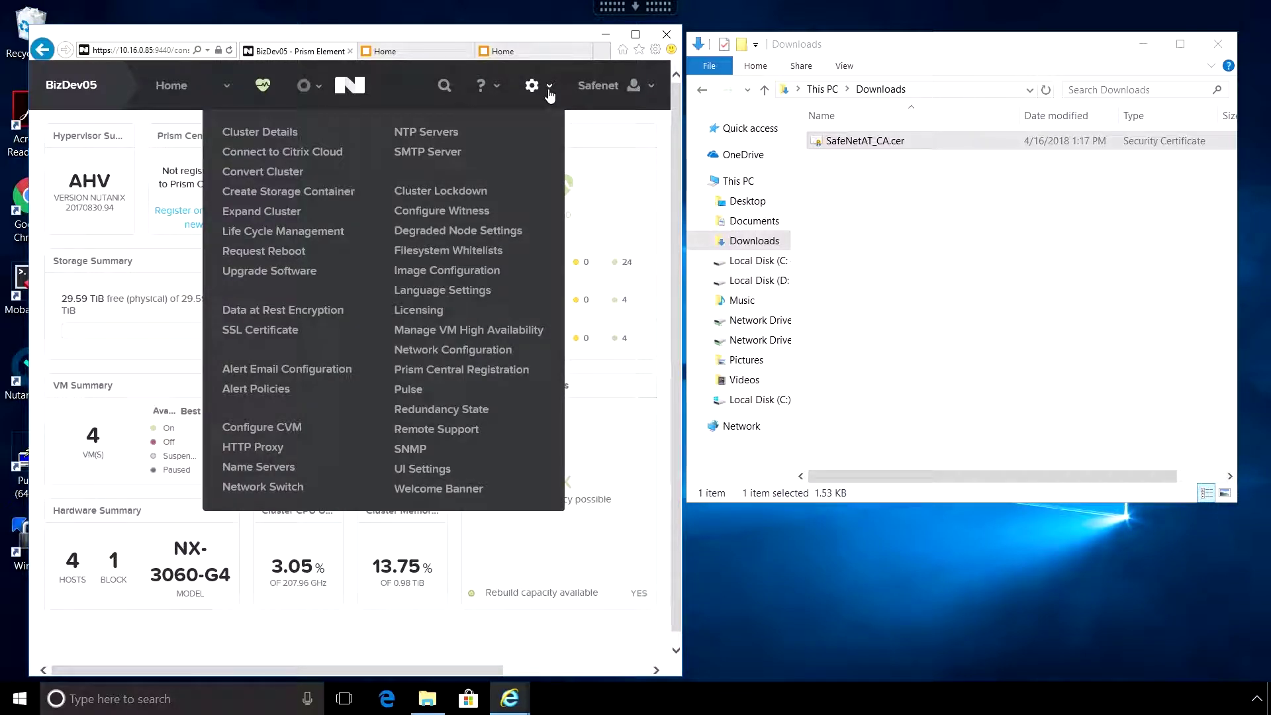
left_click(314, 313)
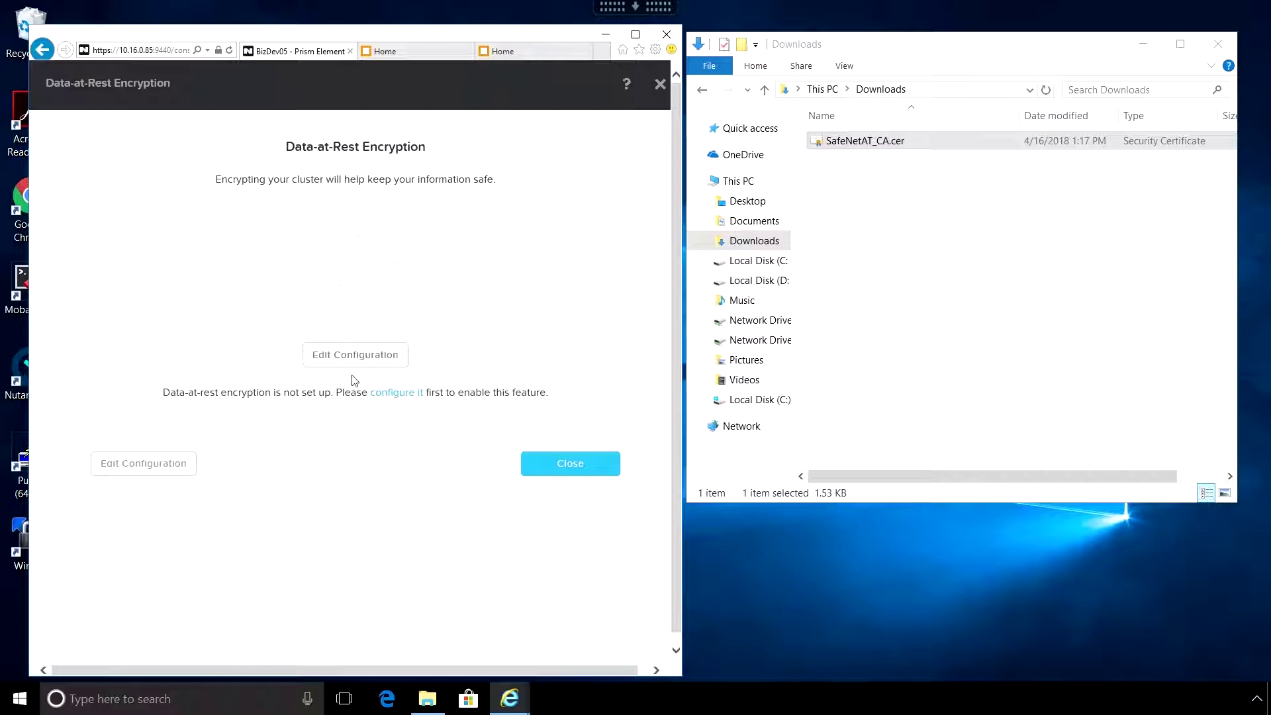
left_click_drag(164, 392, 364, 406)
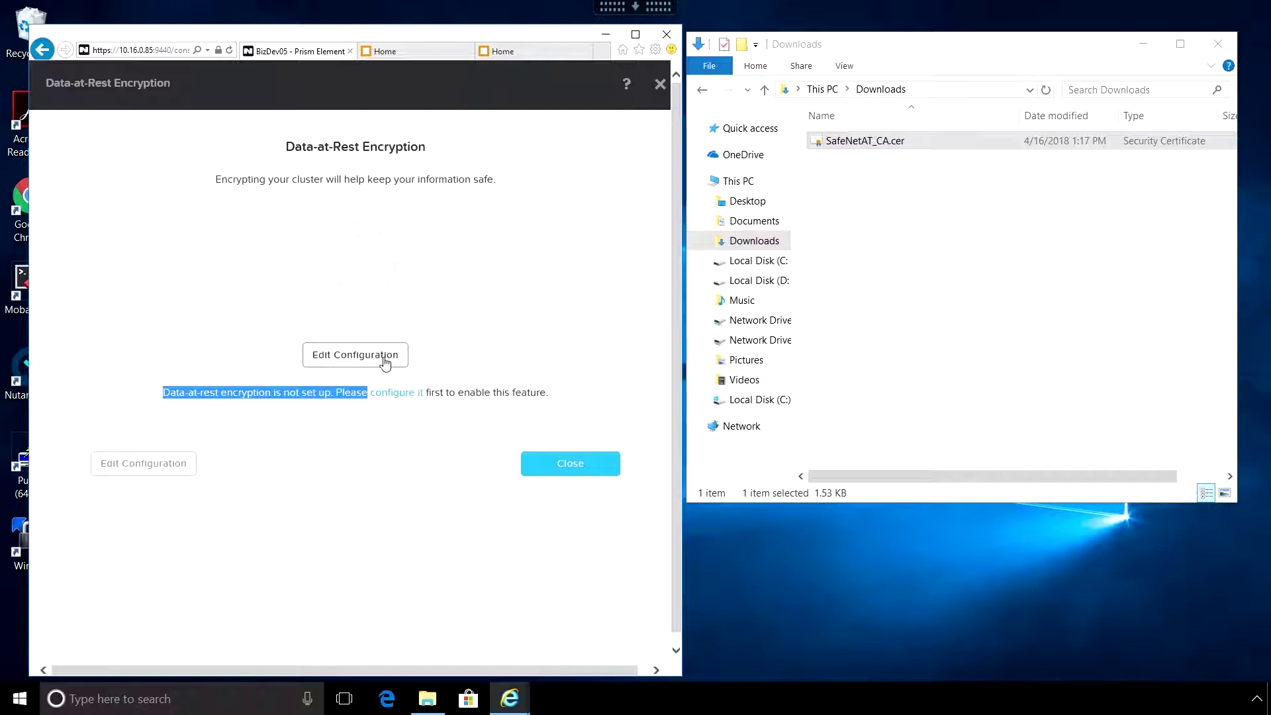
left_click(385, 361)
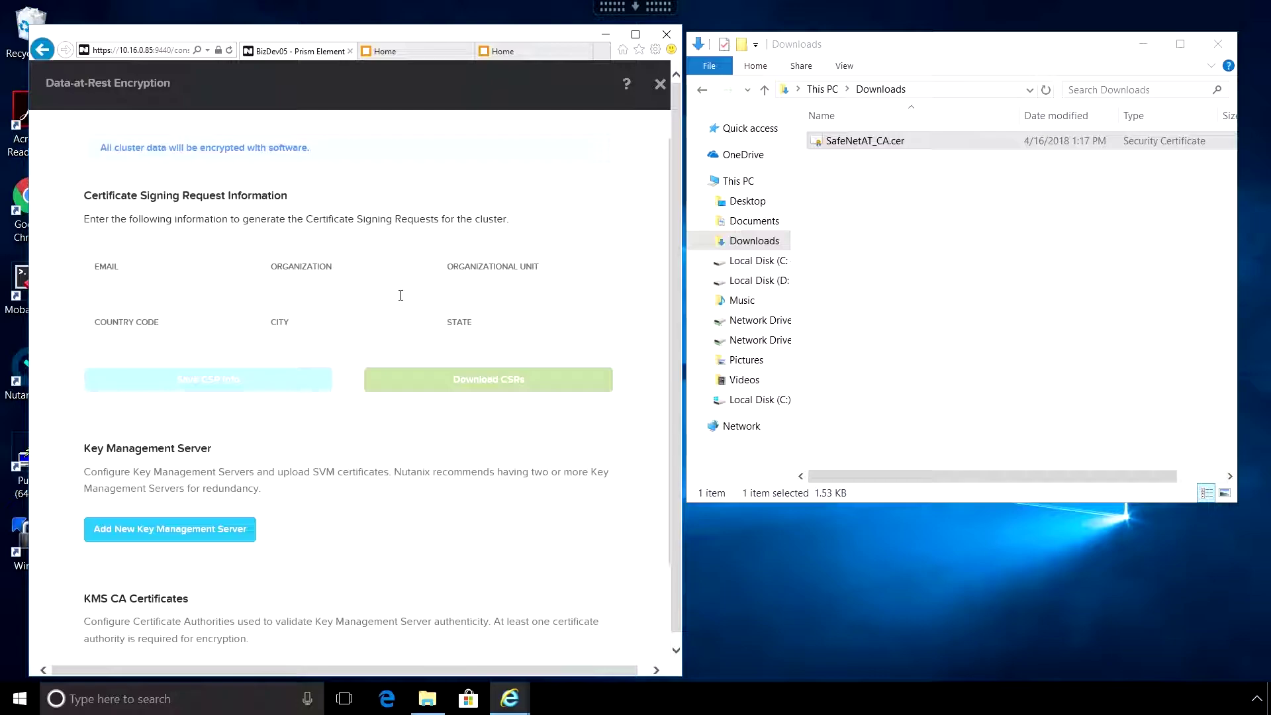
scroll(377, 315, "down", 3)
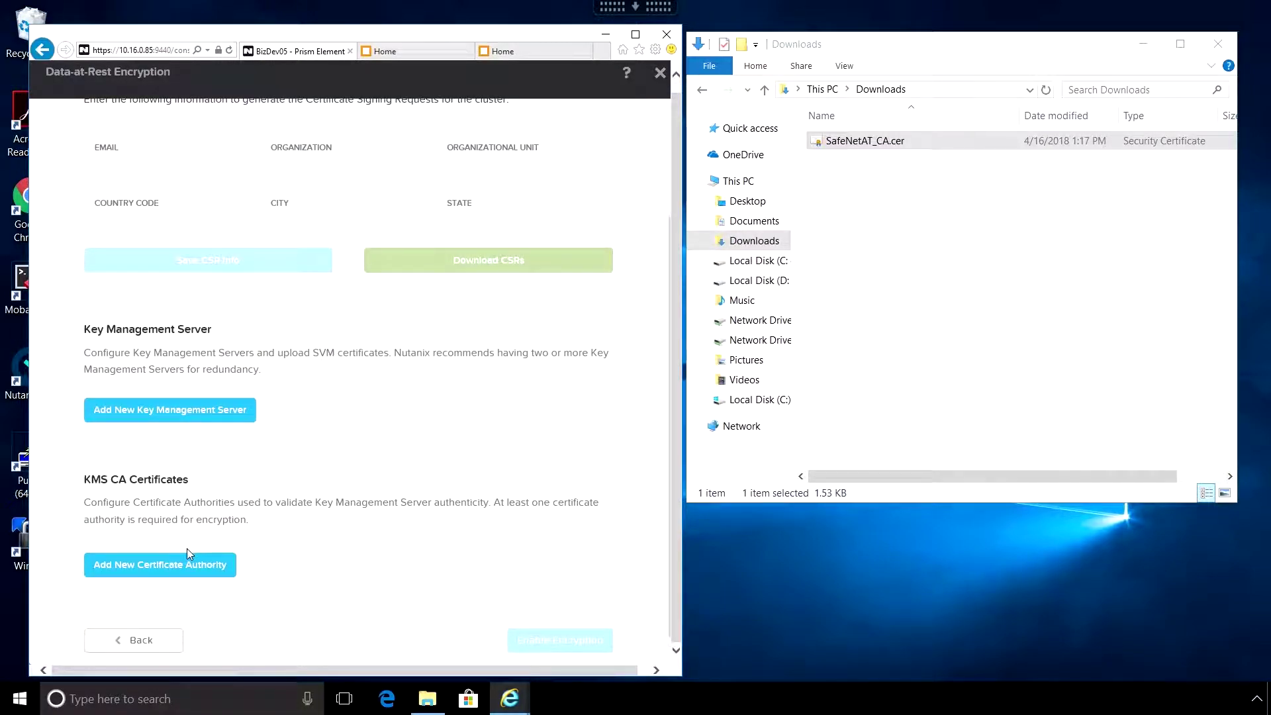
- Add certificate authority SafeNetAT_CA_01 by uploading SafeNetAT_CA.cer from Downloads, and save it
left_click(154, 573)
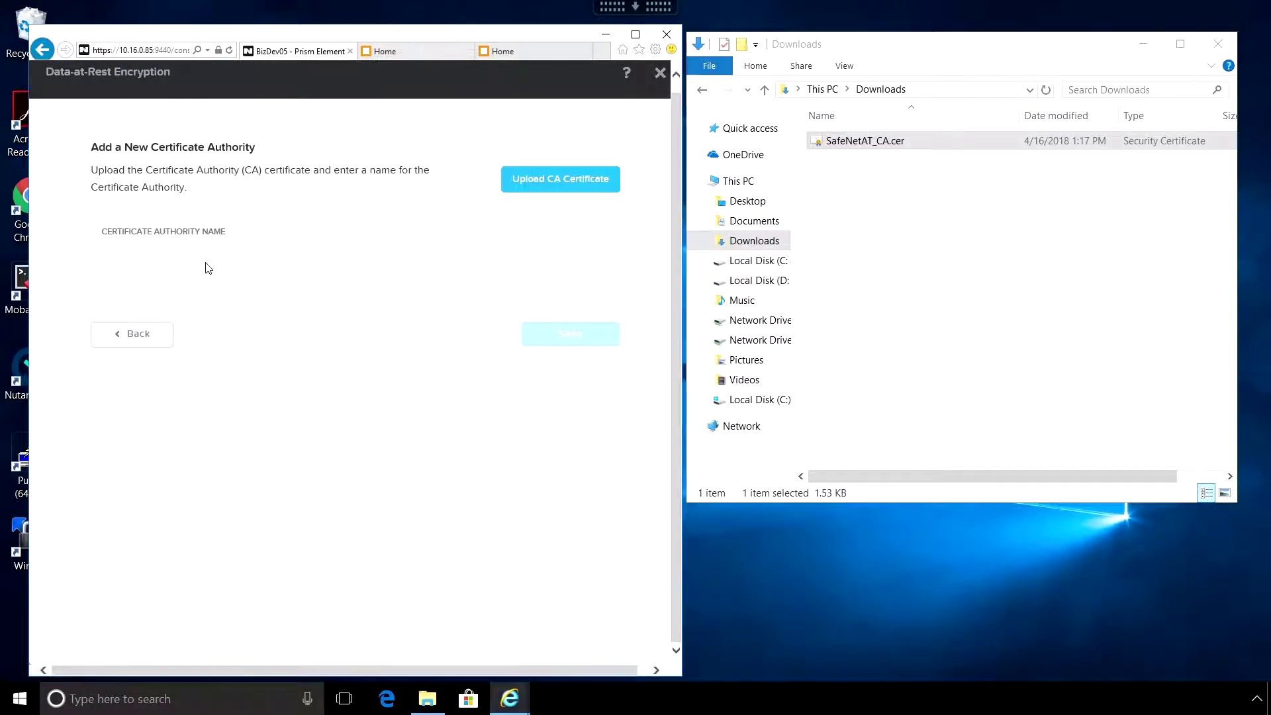
left_click(148, 265)
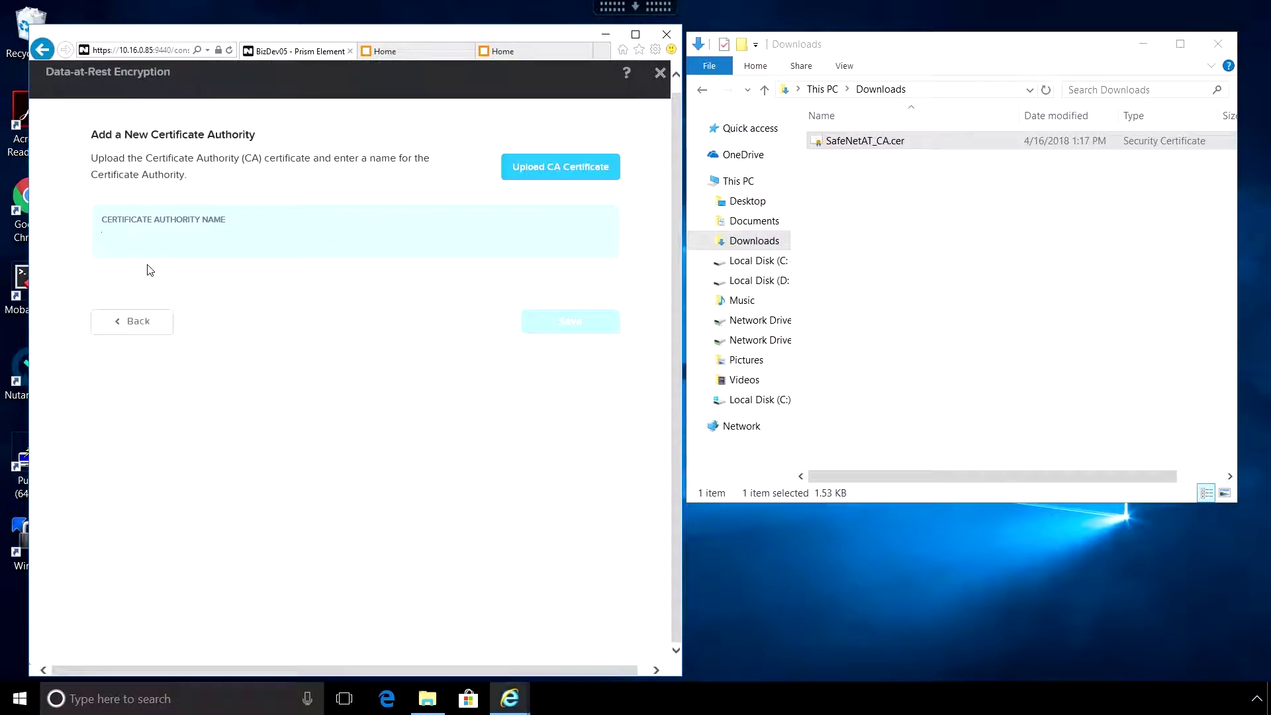
type("SafeNetAT_CA_01")
left_click(543, 170)
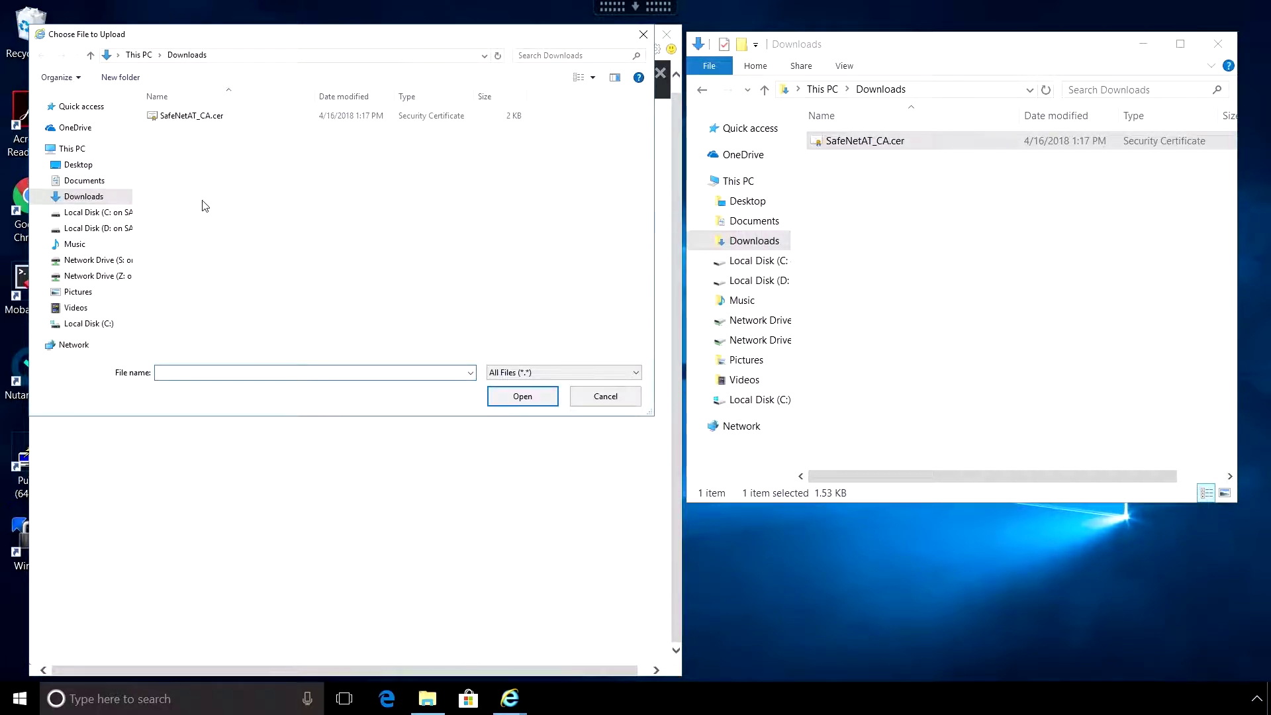
left_click(193, 120)
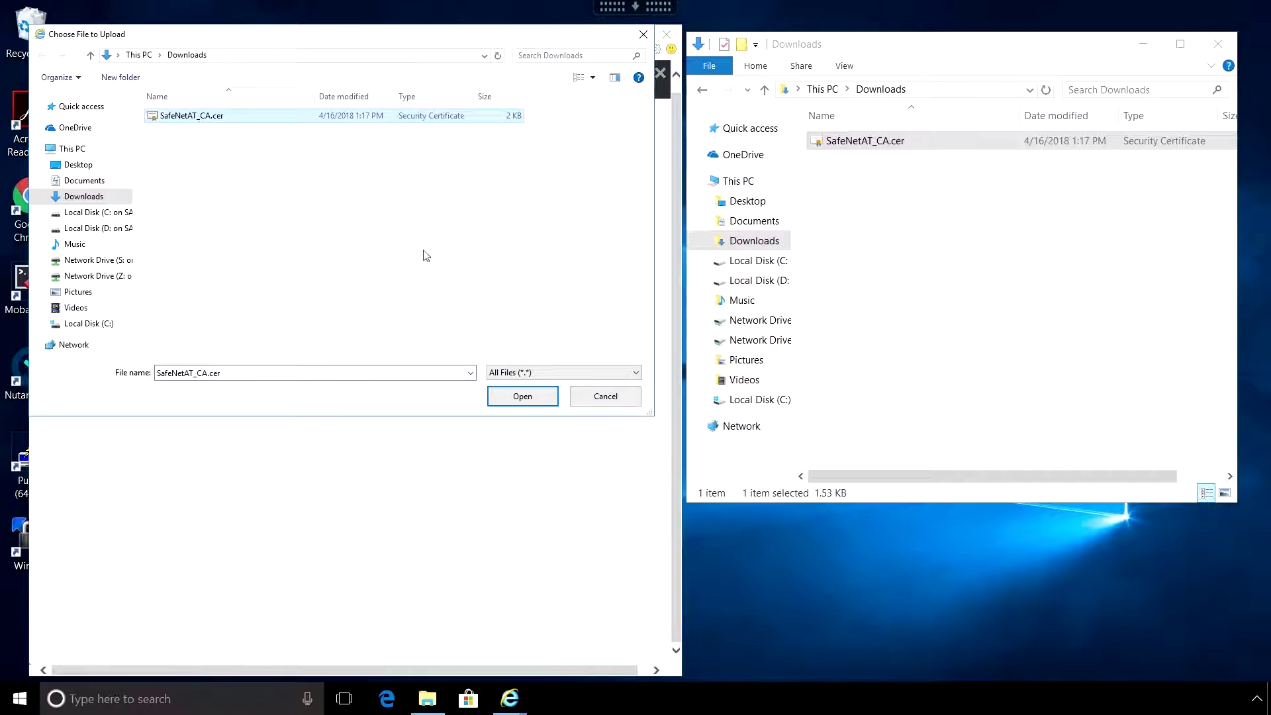
left_click(520, 397)
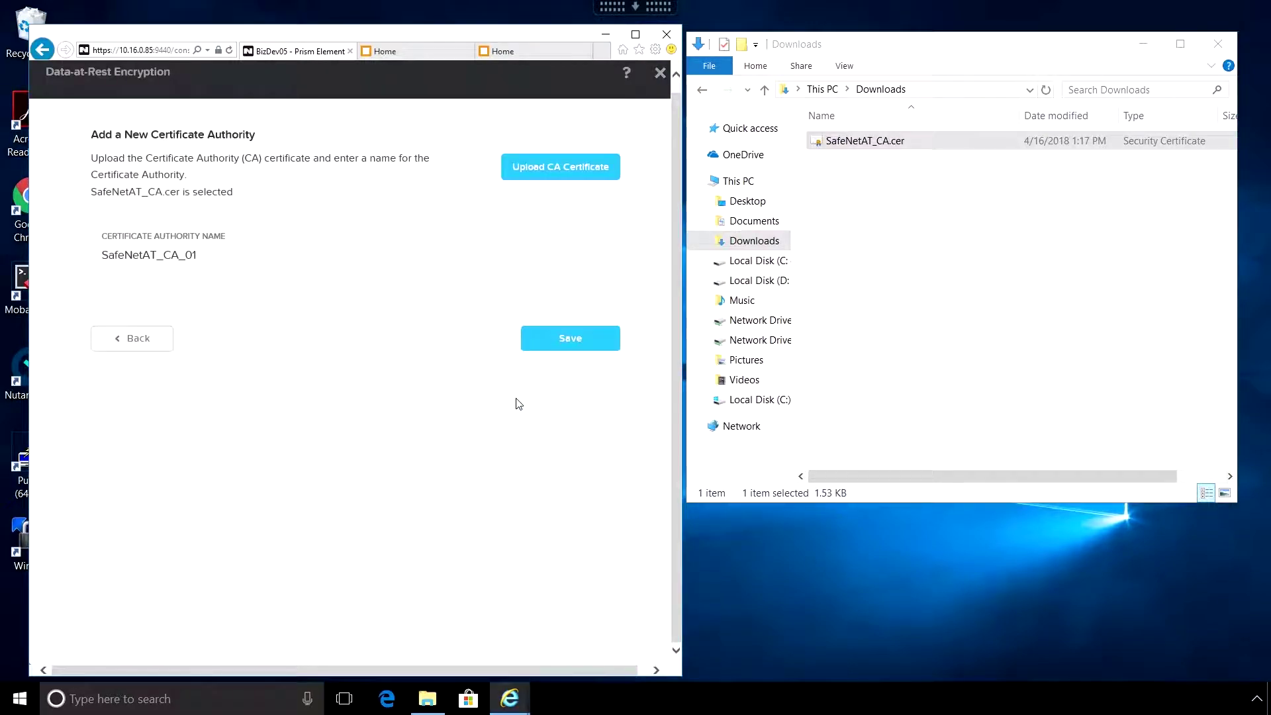
left_click(562, 338)
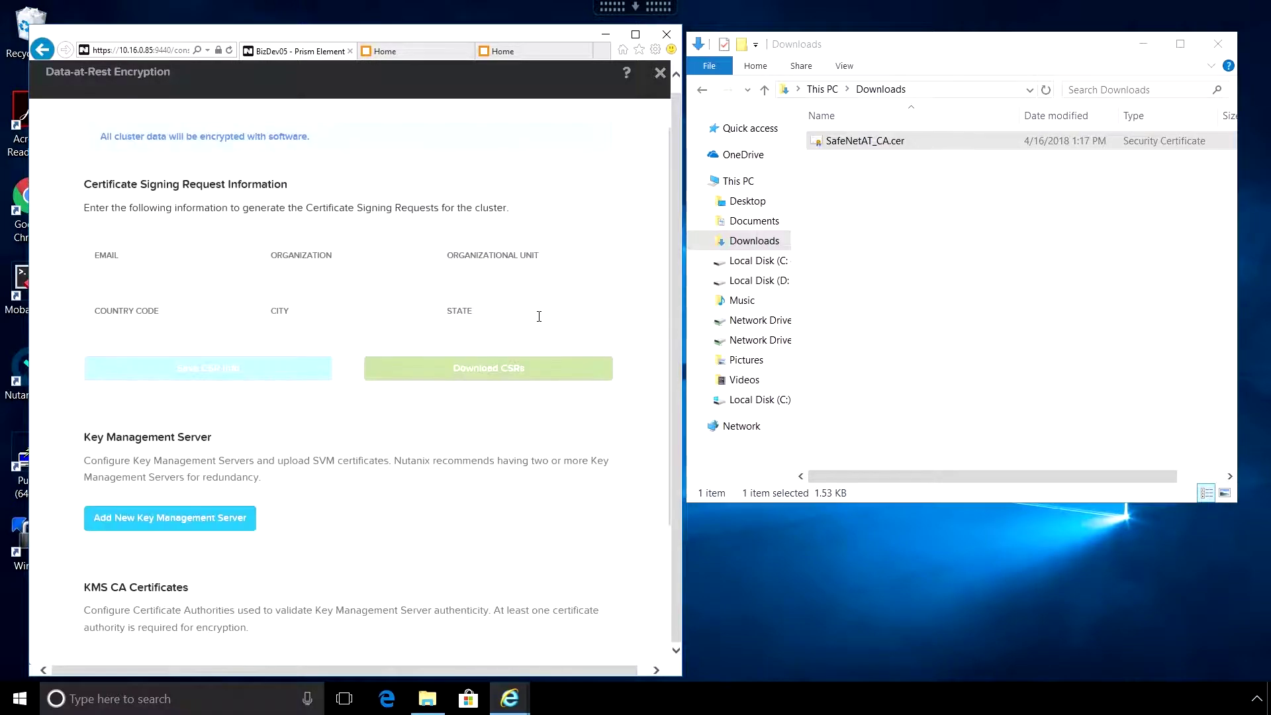
- Begin a new key management server named SafeNetAT_vKS_01
scroll(416, 411, "down", 3)
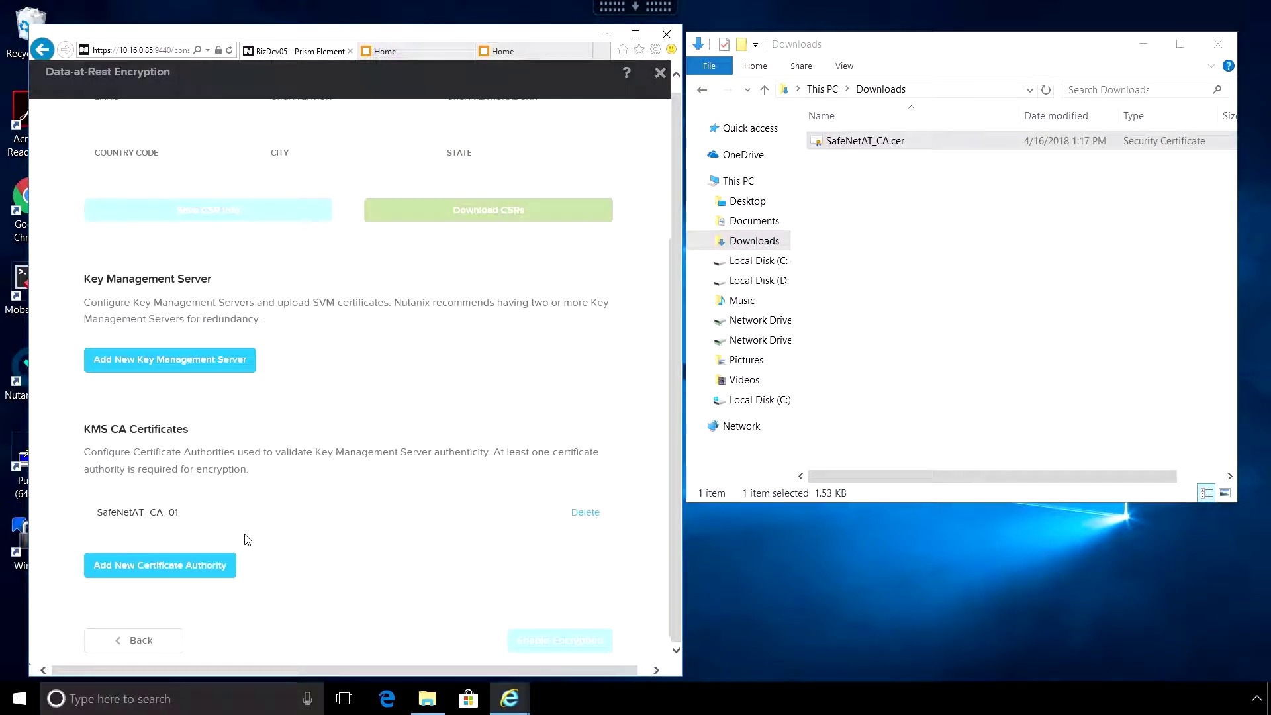
left_click(184, 366)
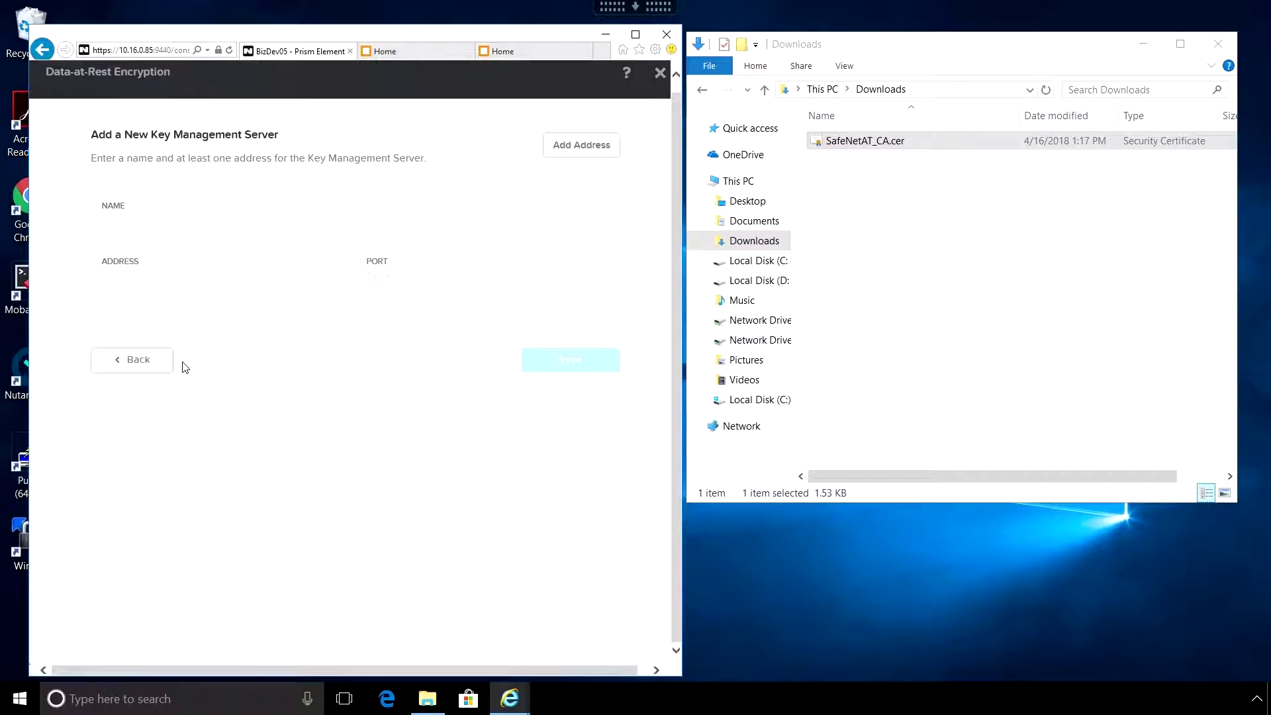
left_click(144, 223)
type("SafeNetAT_vKS_01")
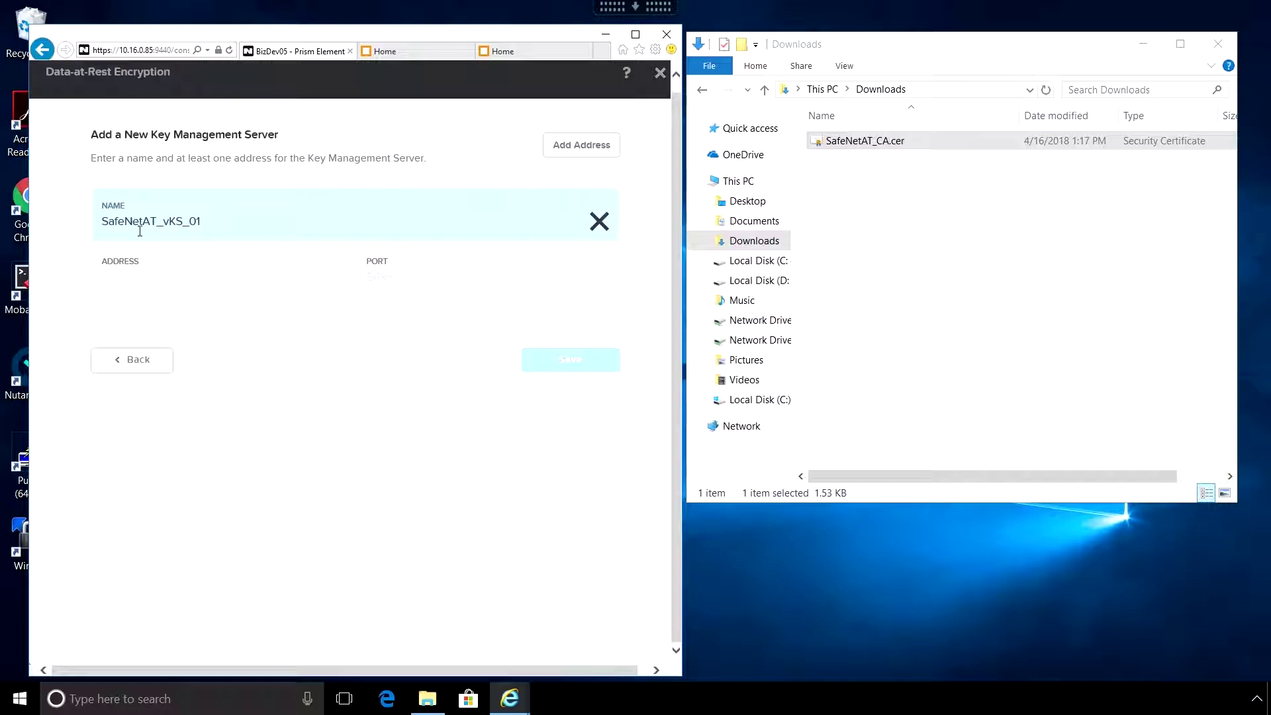
left_click(129, 285)
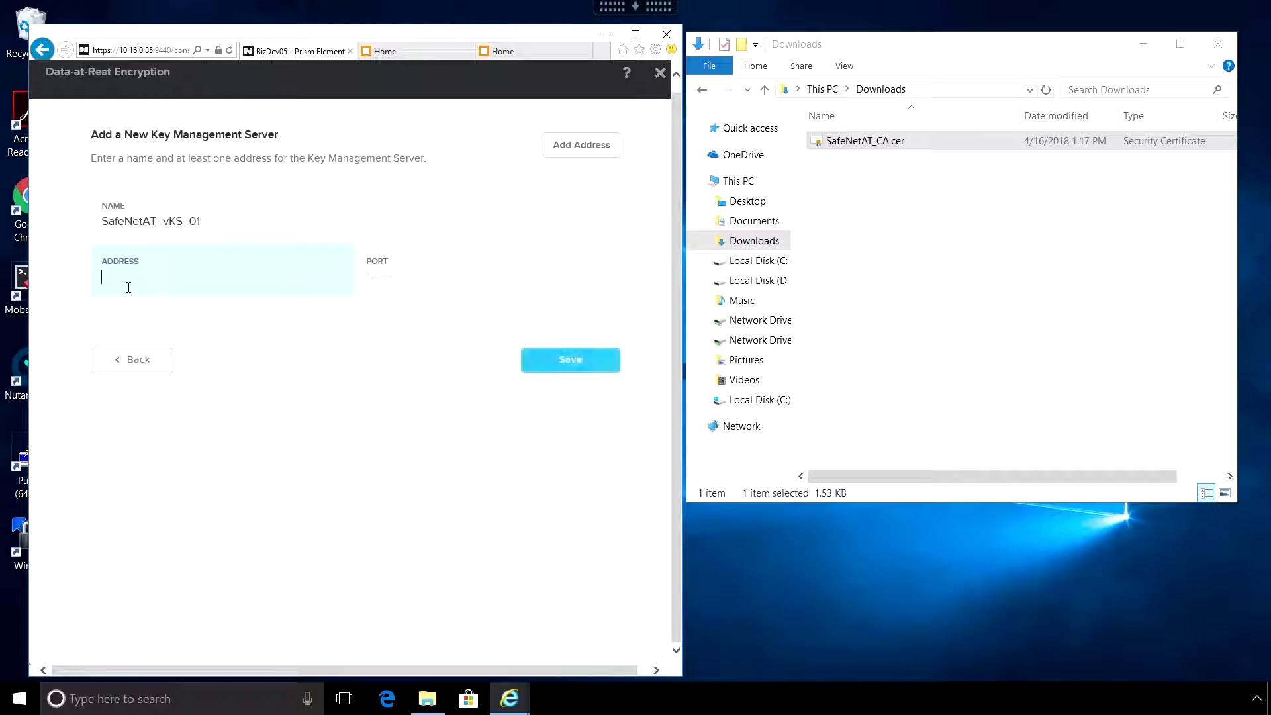
- Enter address 10.16.32.77, copied from the KeySecure tab, with port 5696, then add a second address row
left_click(398, 51)
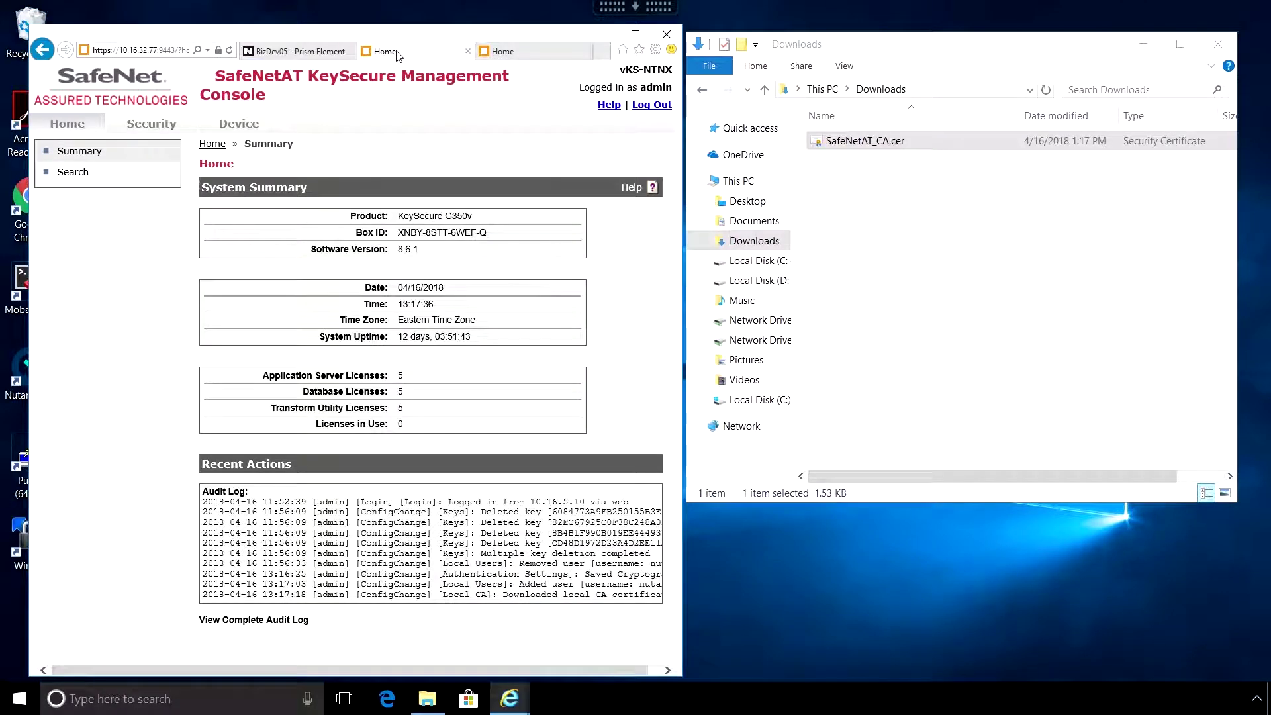
left_click(152, 51)
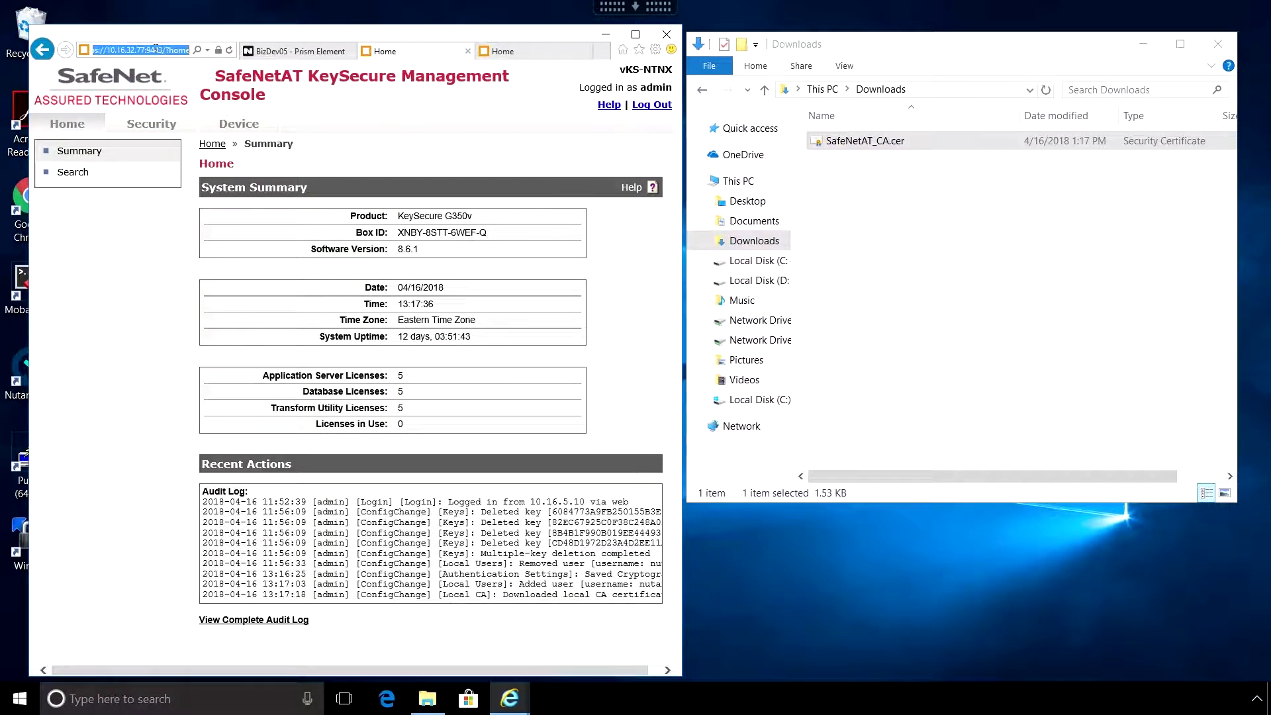
left_click_drag(144, 51, 114, 51)
key("ctrl+c")
left_click(299, 53)
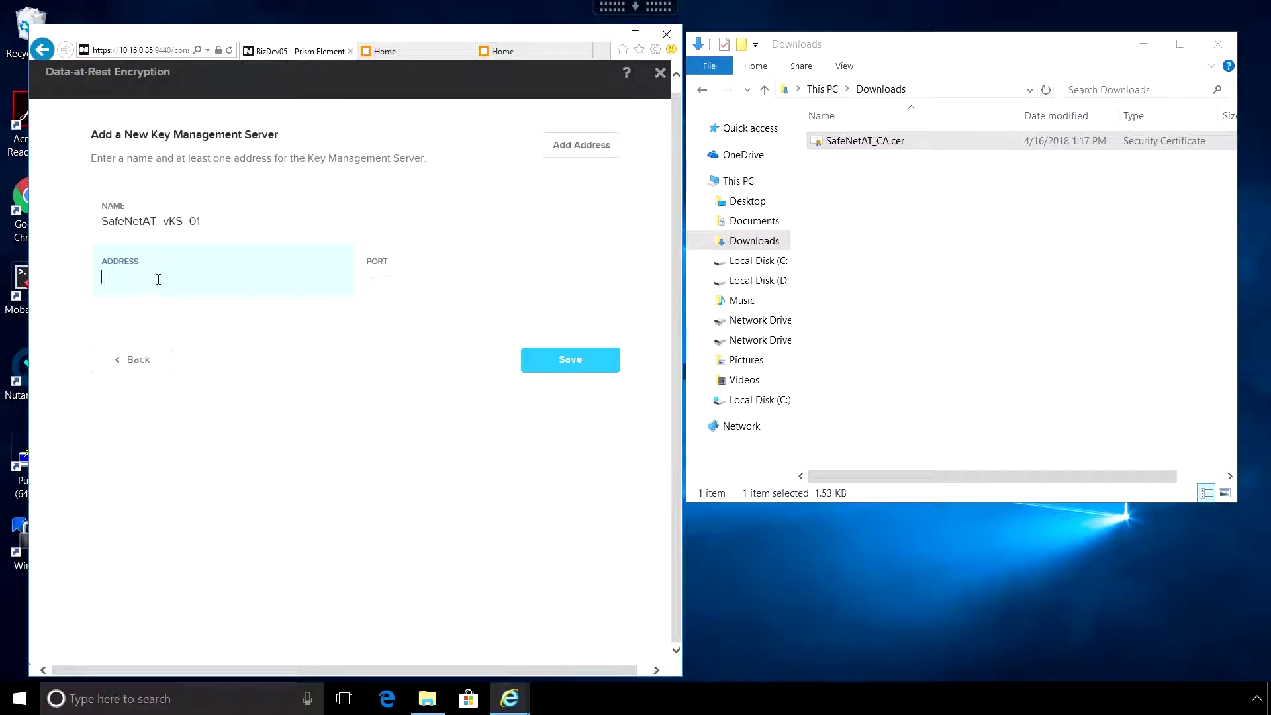
type("10.")
key("ctrl+v")
left_click(415, 280)
type("5696")
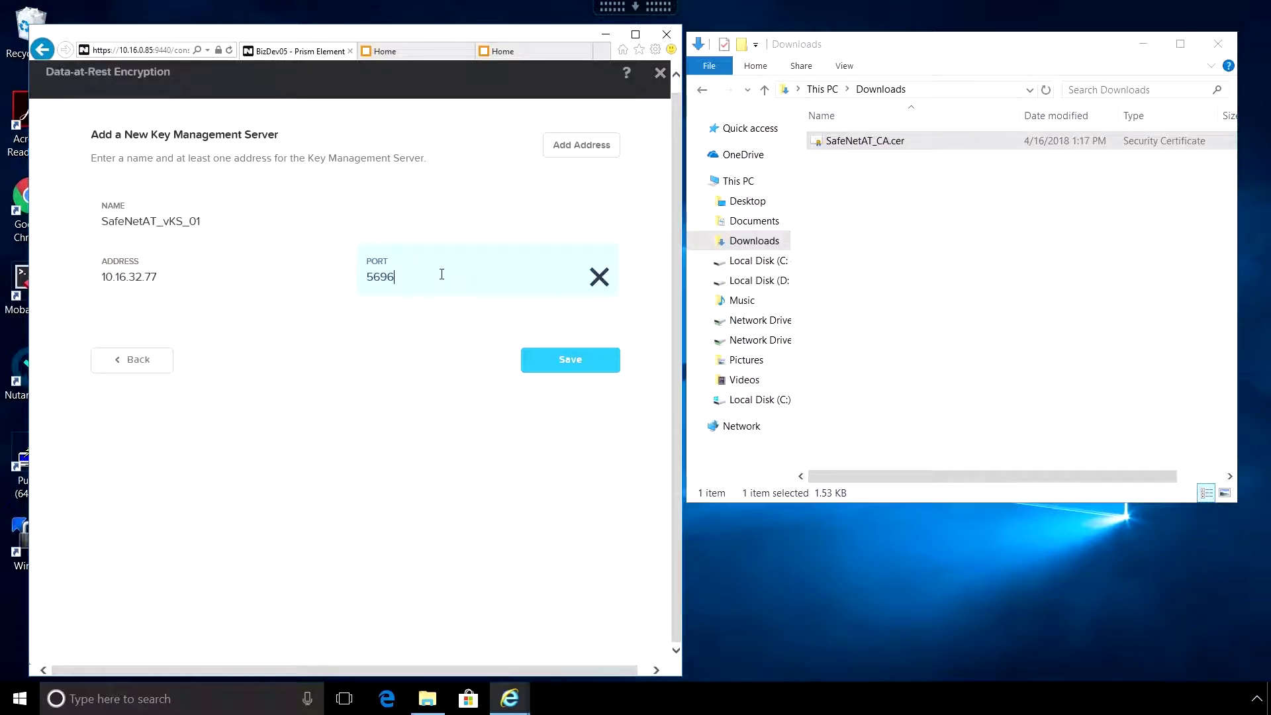
left_click(581, 150)
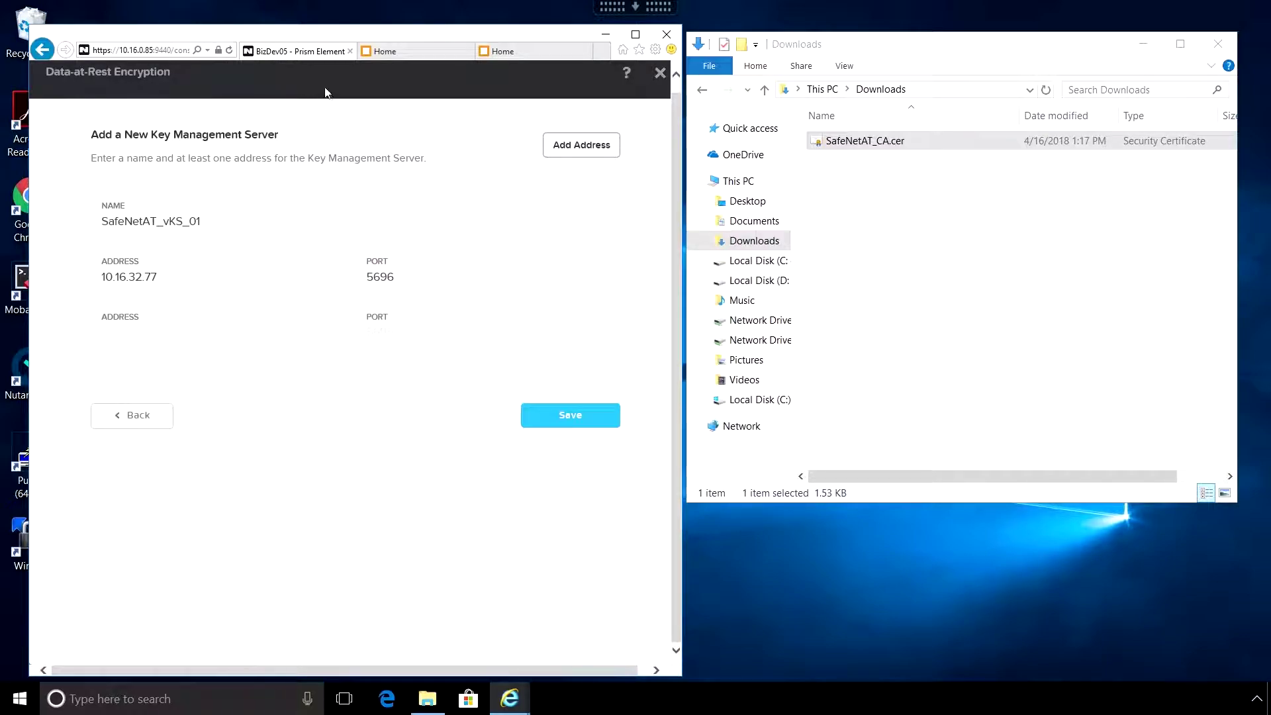
- Fill the second address with 10.16.32.79, copied from the second KeySecure tab, on port 5696, and save the server
left_click(483, 53)
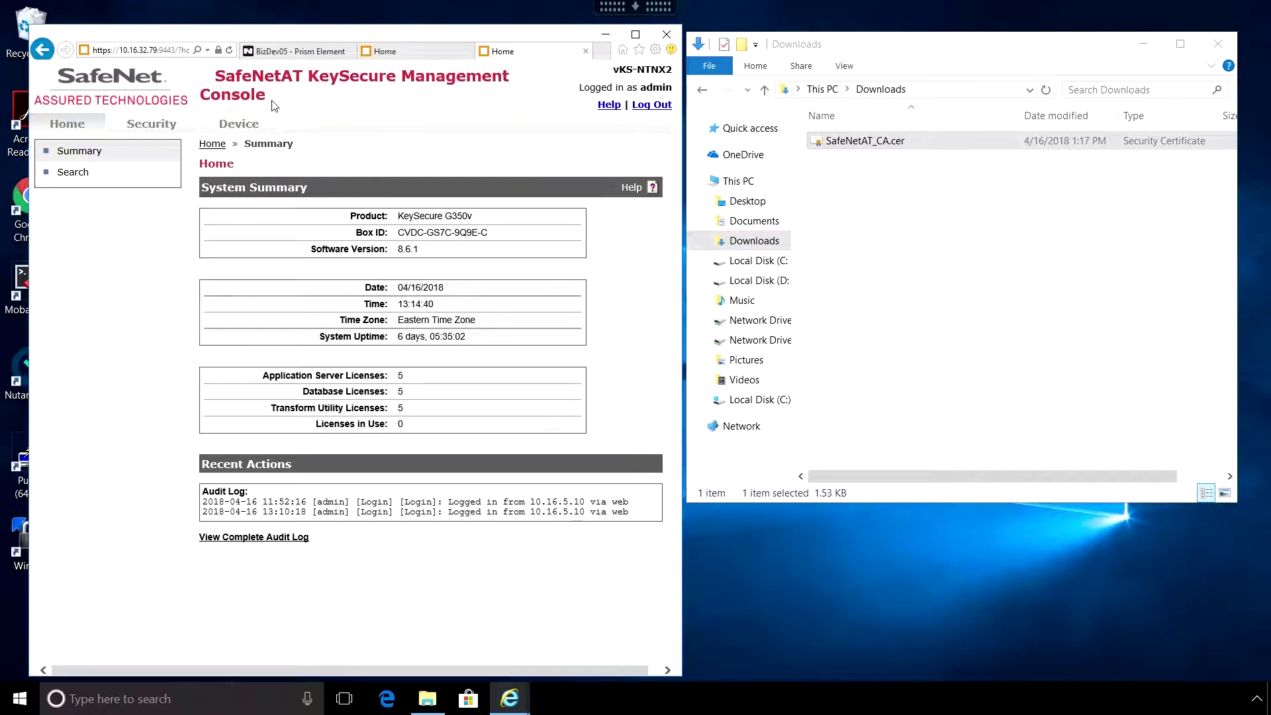
left_click(158, 50)
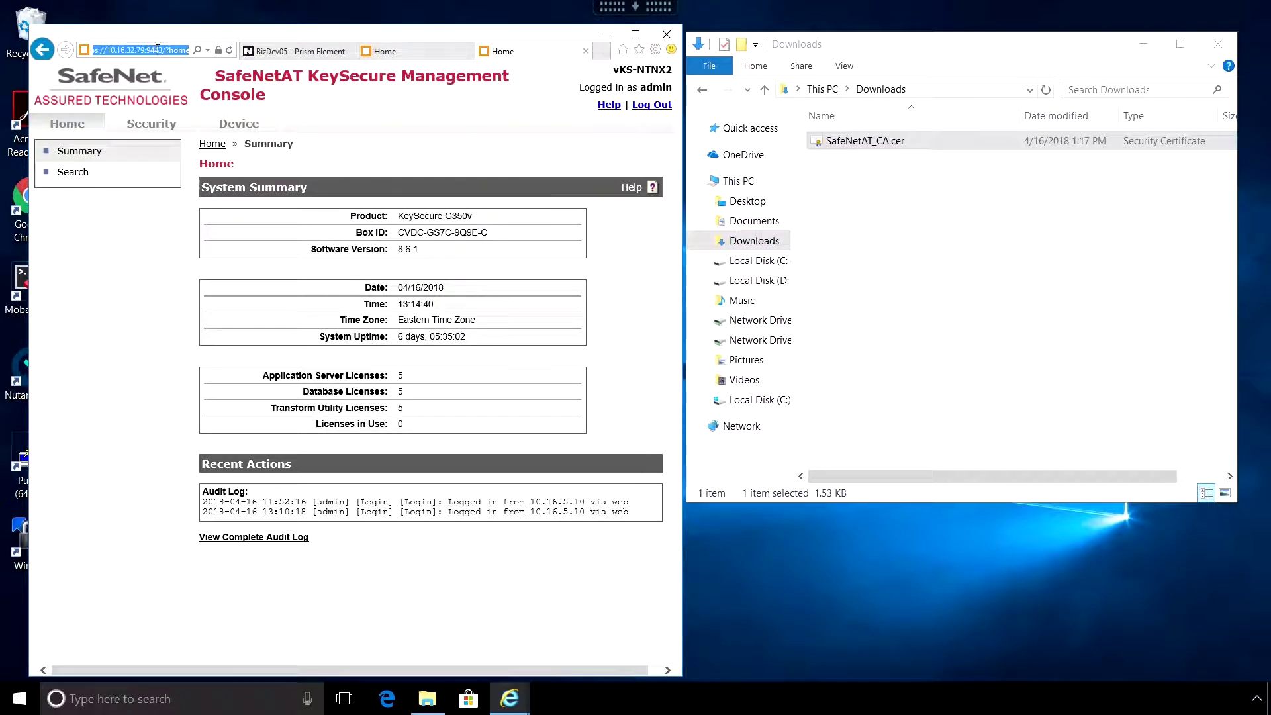
left_click_drag(145, 51, 111, 51)
left_click(300, 52)
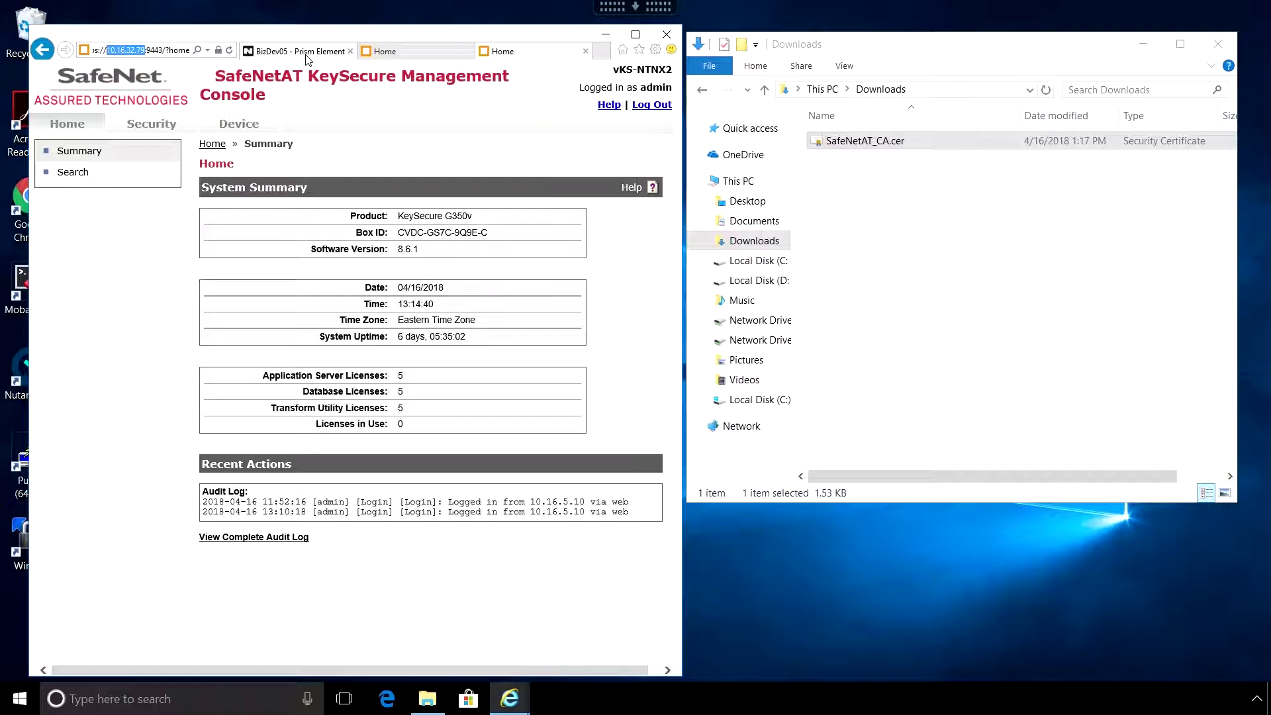
left_click(137, 345)
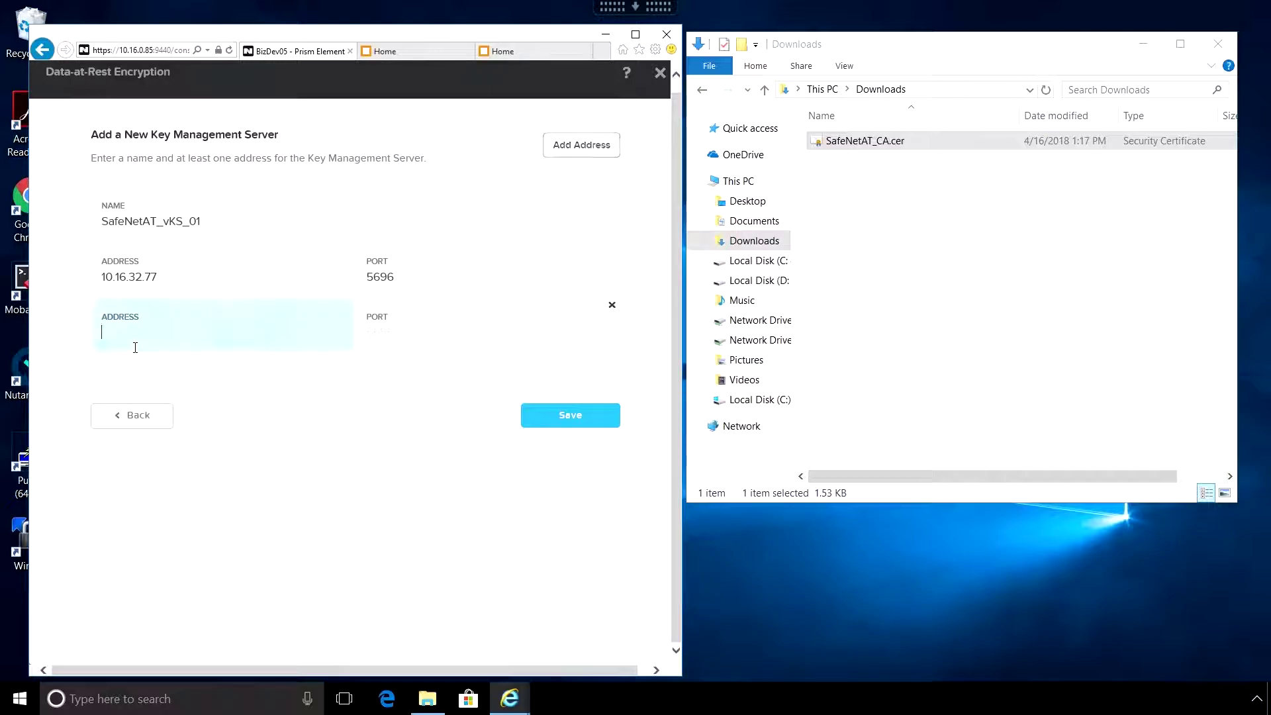
type("10.16.32.79")
left_click(415, 340)
type("5696")
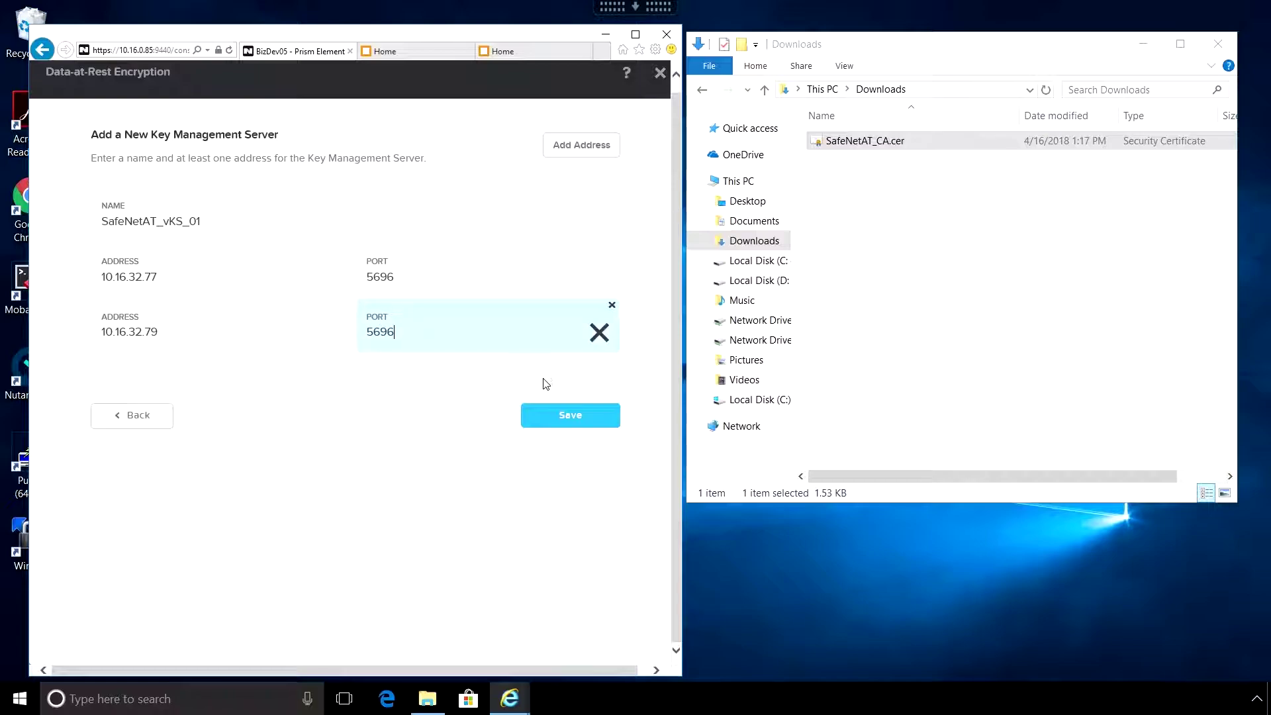
left_click(564, 417)
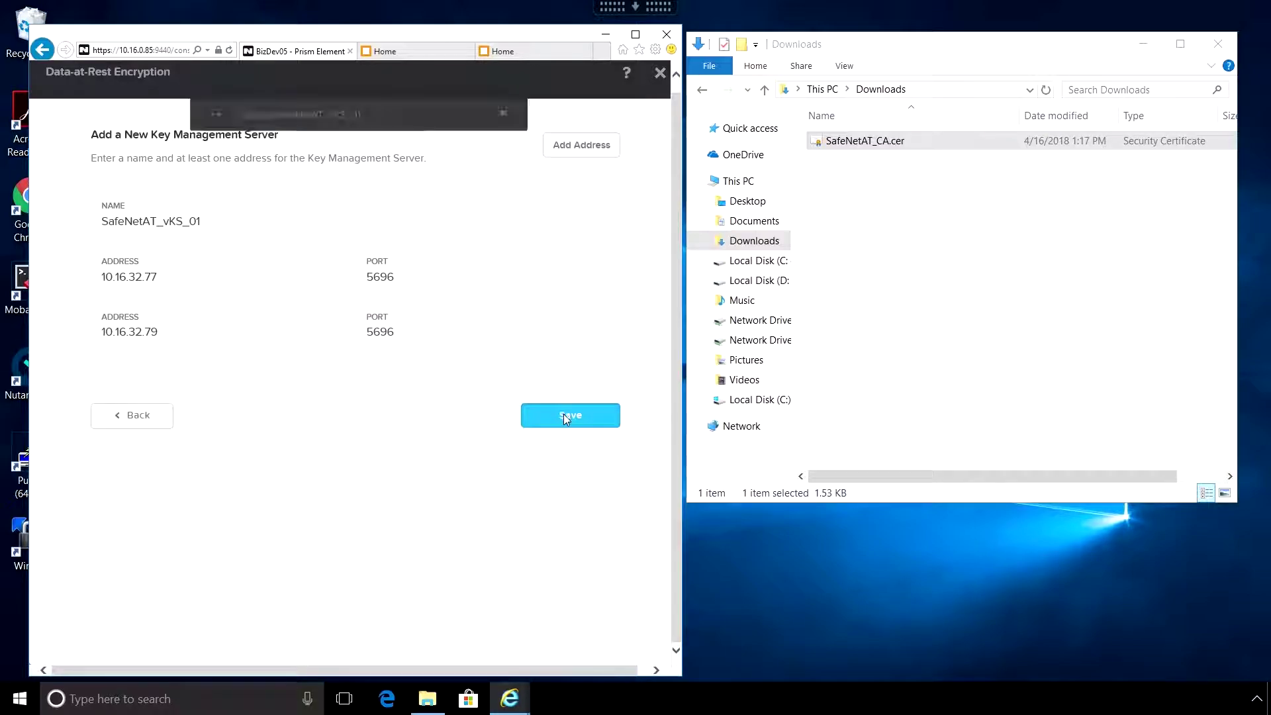
left_click(475, 387)
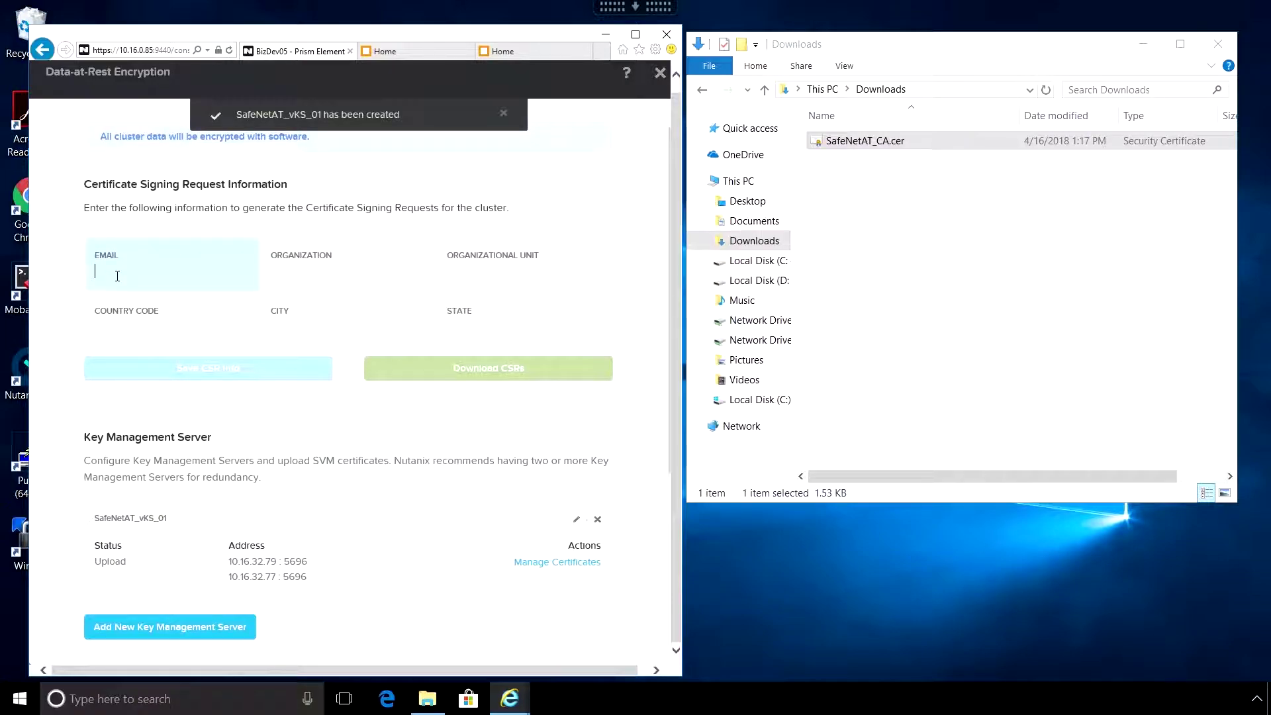
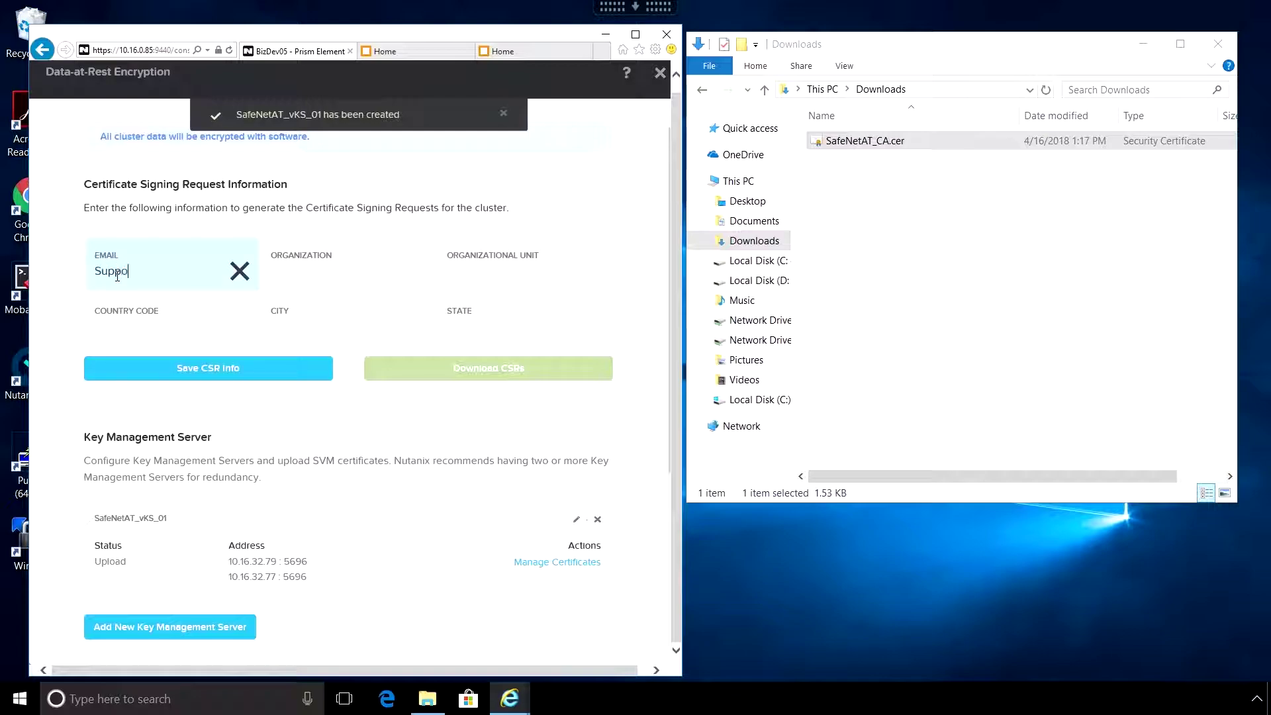
- Fill the CSR with contact e-mail, SafeNetAT, Engineering, US, Abingdon and MD, and save it
left_click(290, 274)
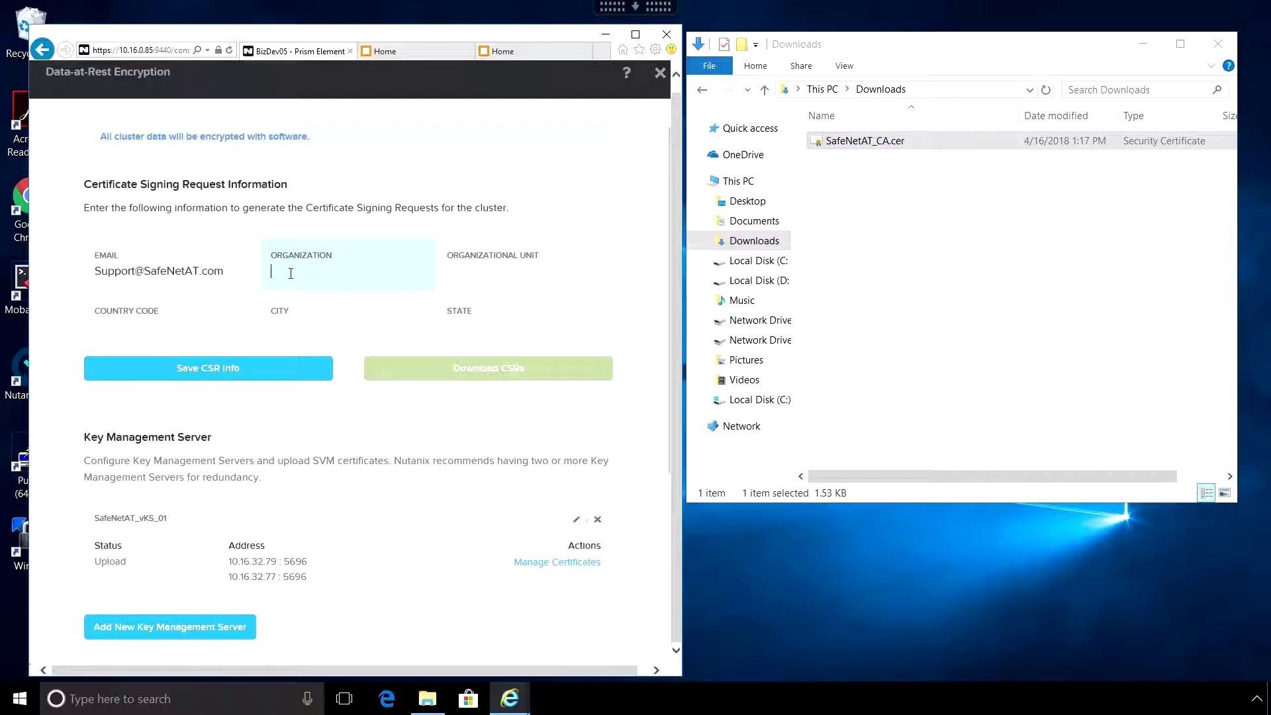
type("SafeNetAT")
key("Tab")
type("Engineering")
key("Tab")
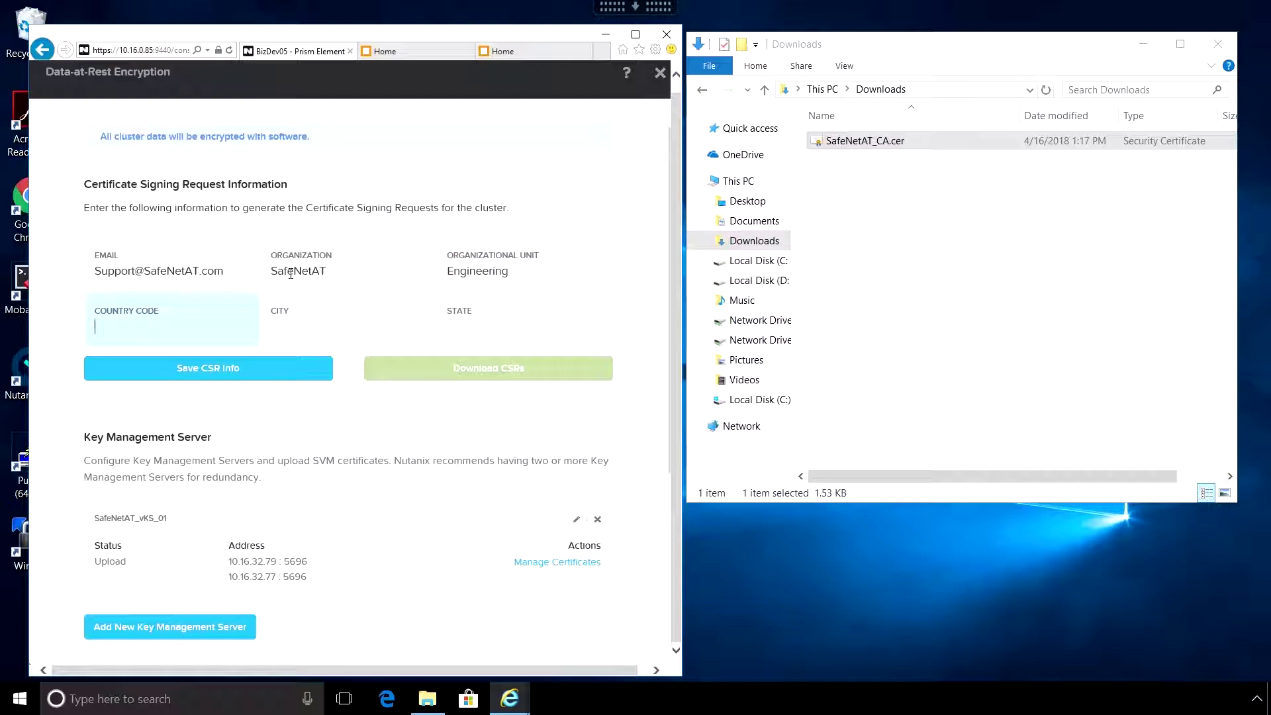
type("US")
key("Tab")
type("Abingd")
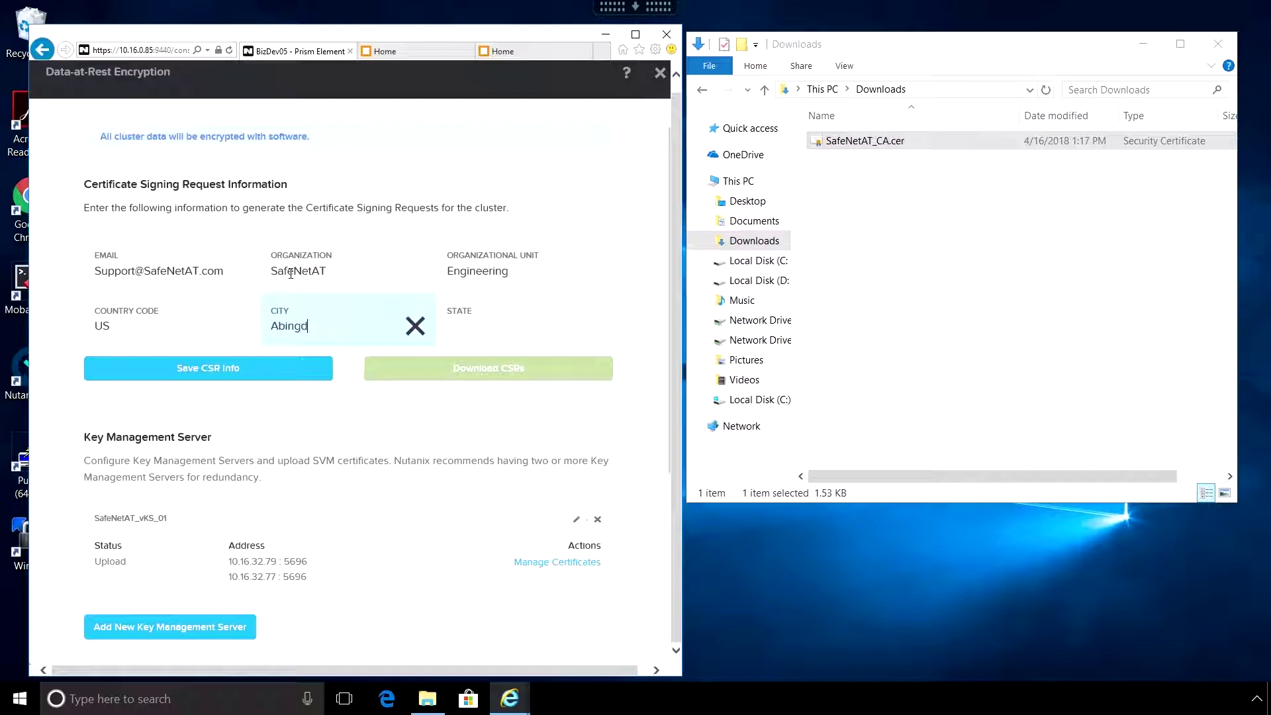
key("Tab")
type("MD")
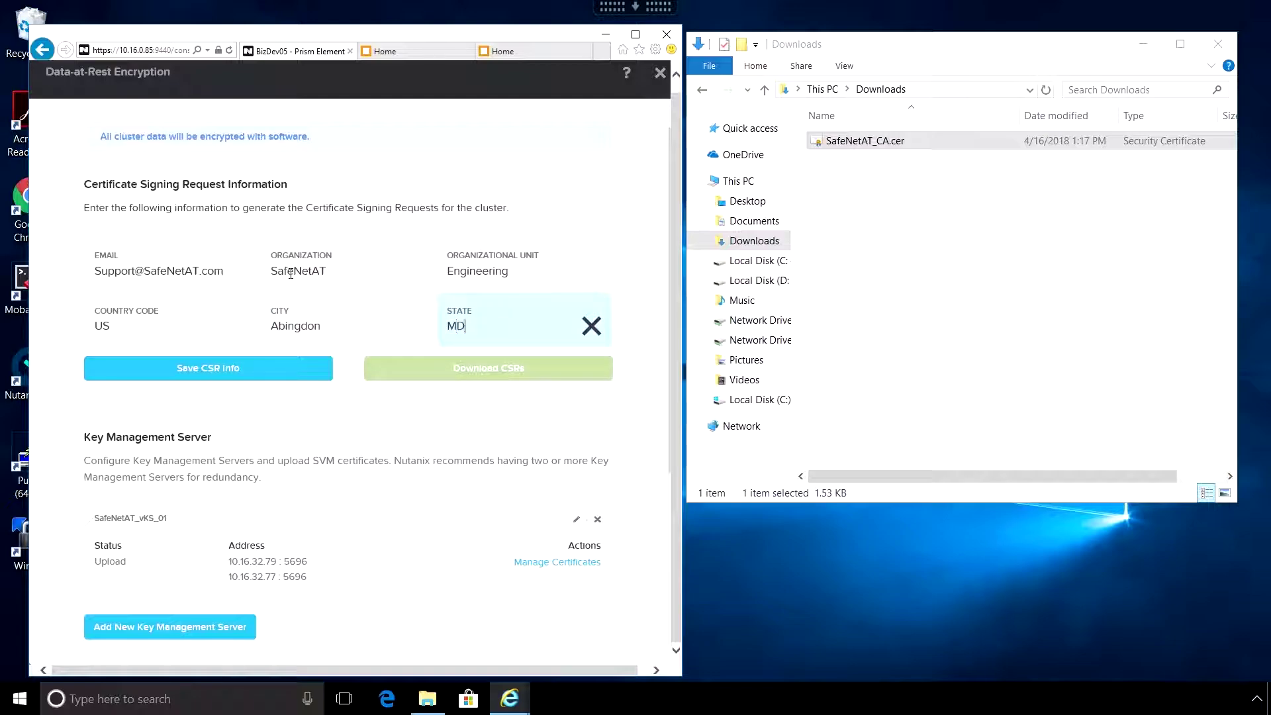
left_click(218, 371)
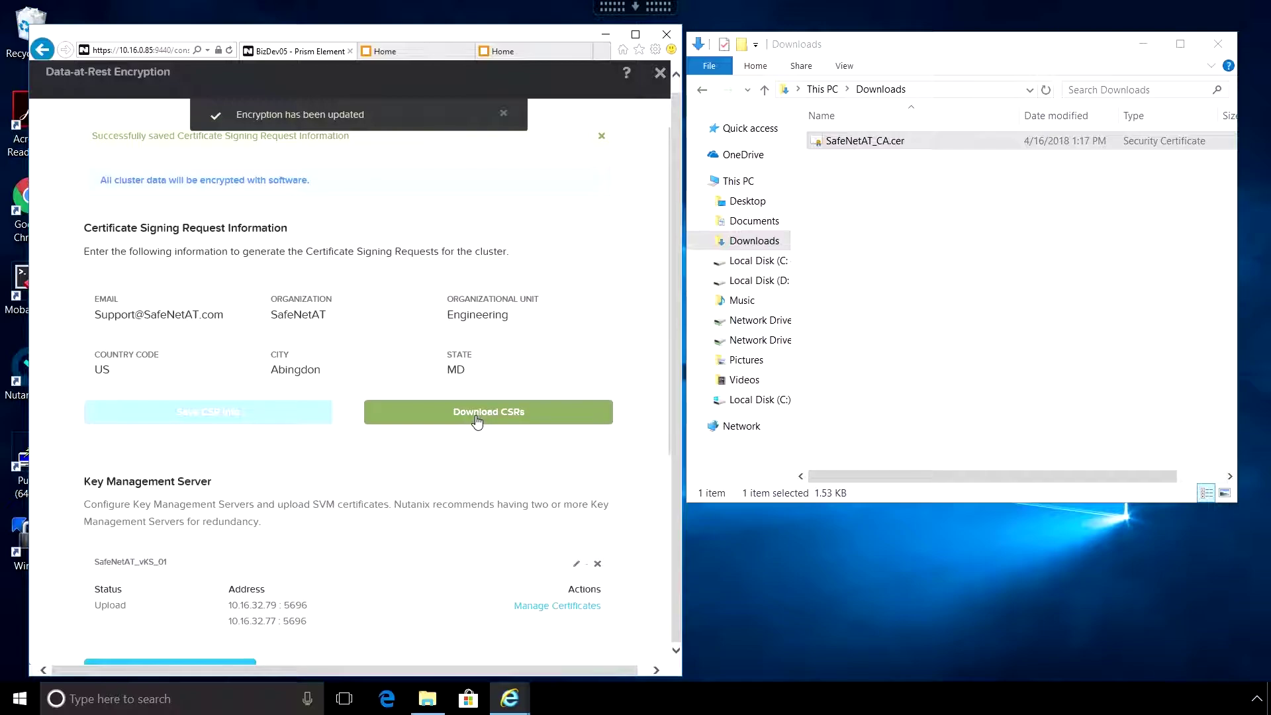
- Download the CSRs for all four nodes and save csrs.zip to Downloads
left_click(477, 421)
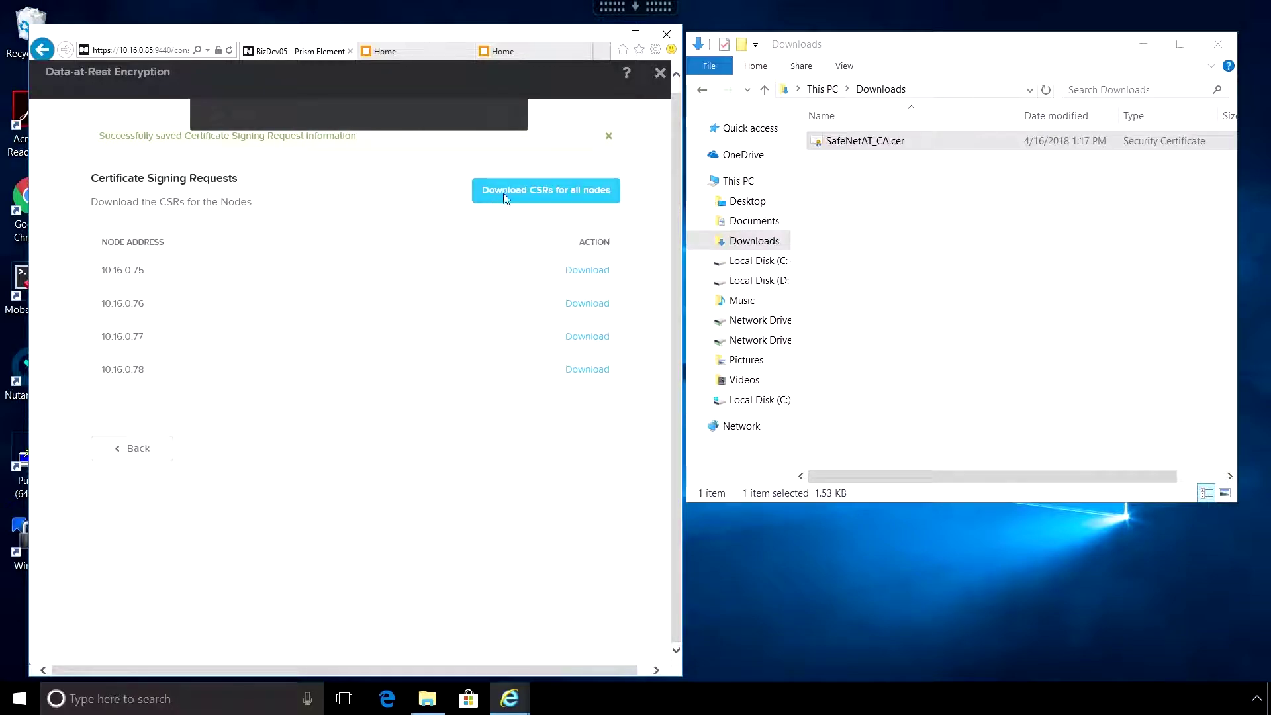
left_click(543, 192)
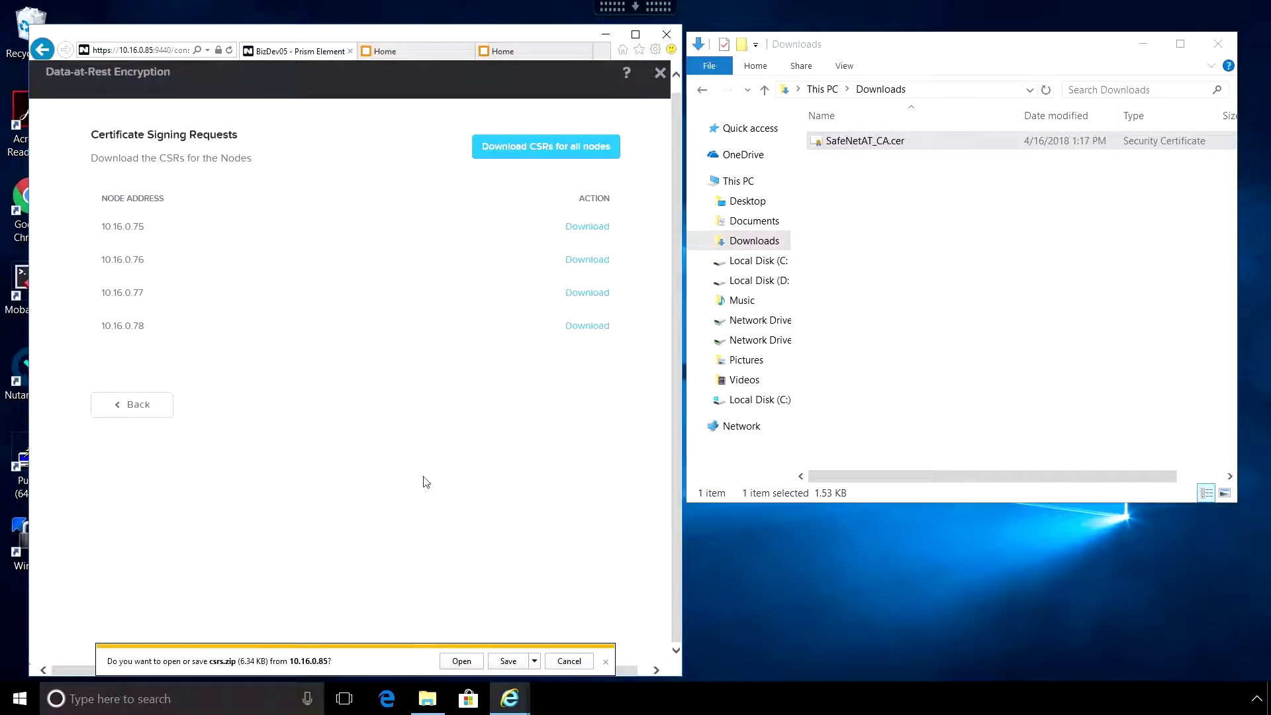
left_click(507, 662)
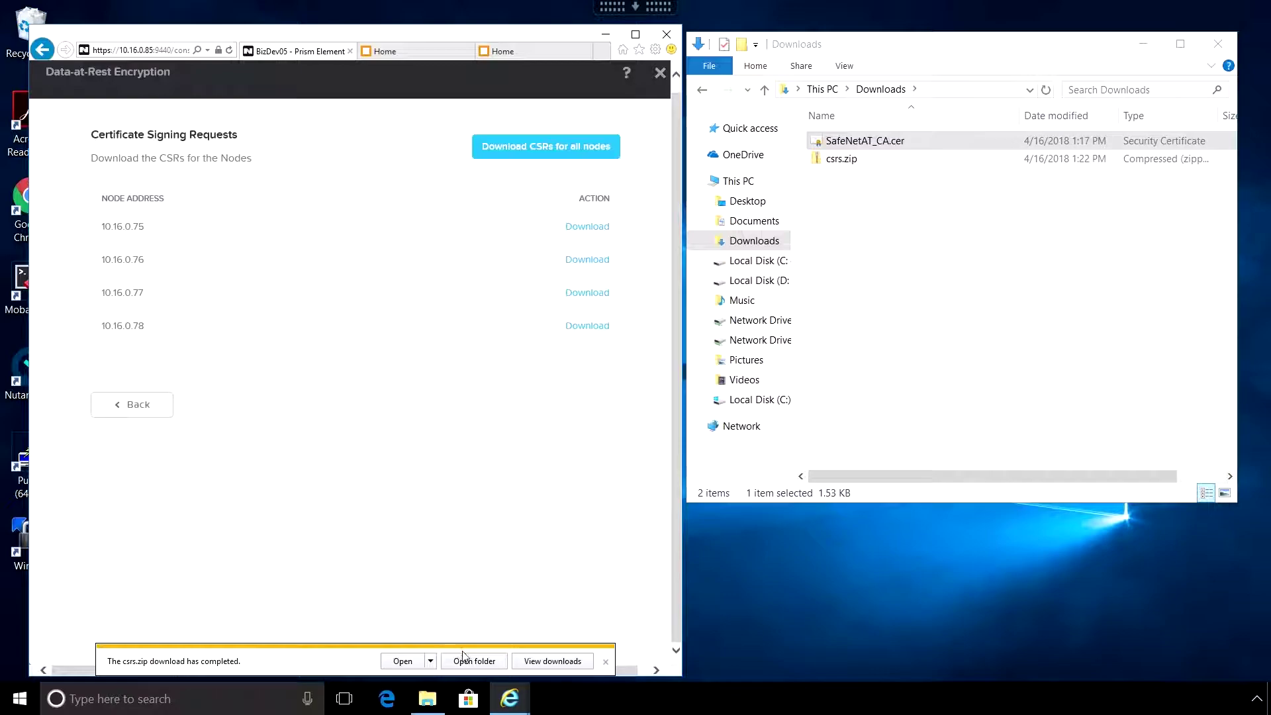
- Extract all of csrs.zip into a csrs folder
left_click(852, 165)
right_click(852, 165)
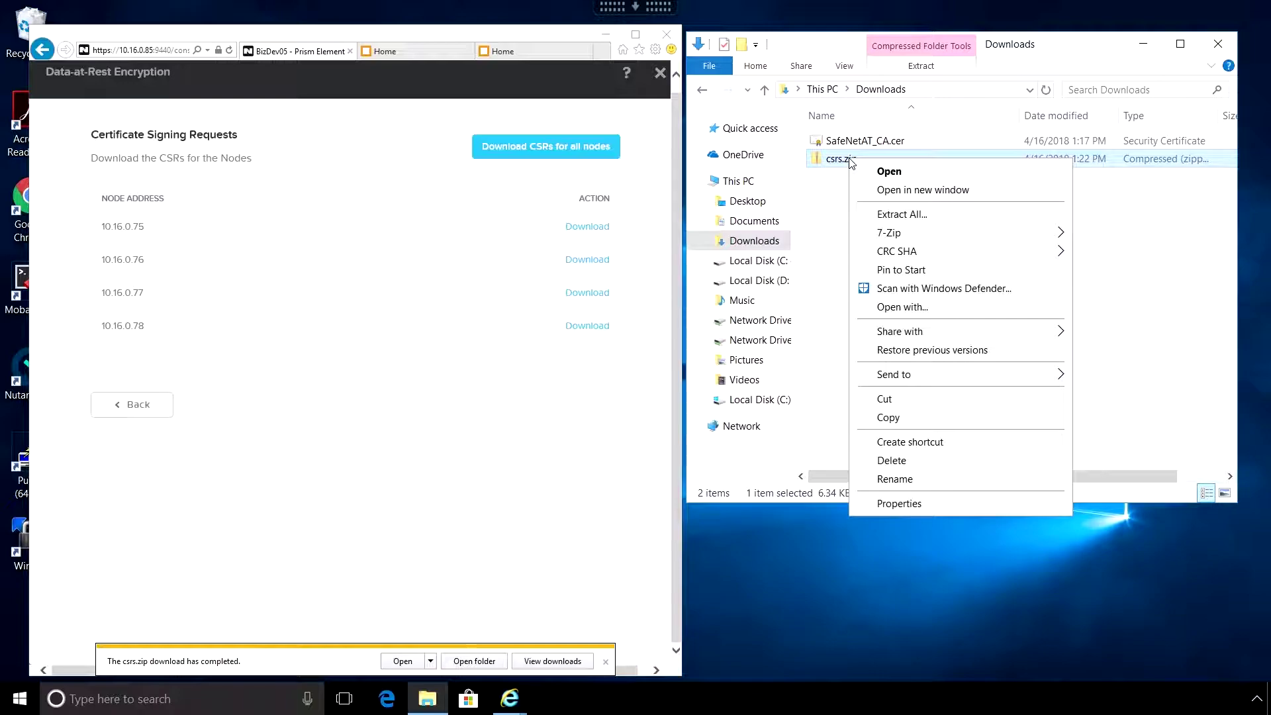
left_click(903, 217)
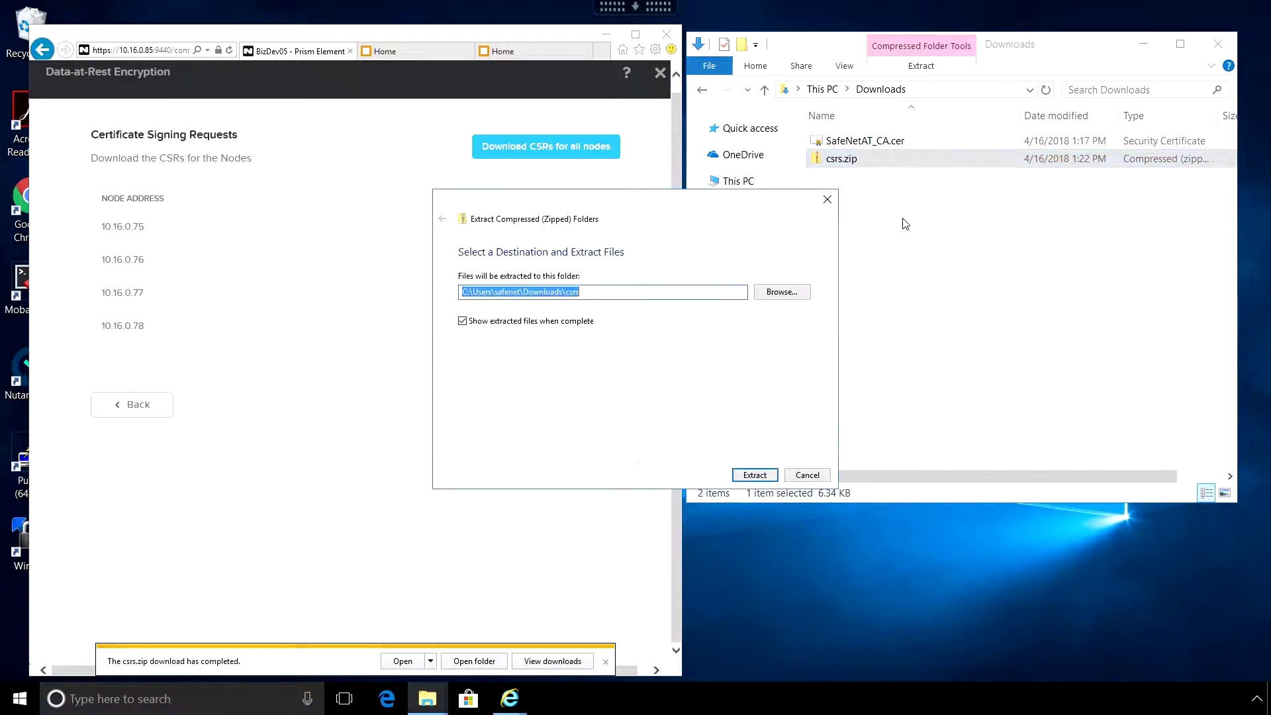
left_click(756, 476)
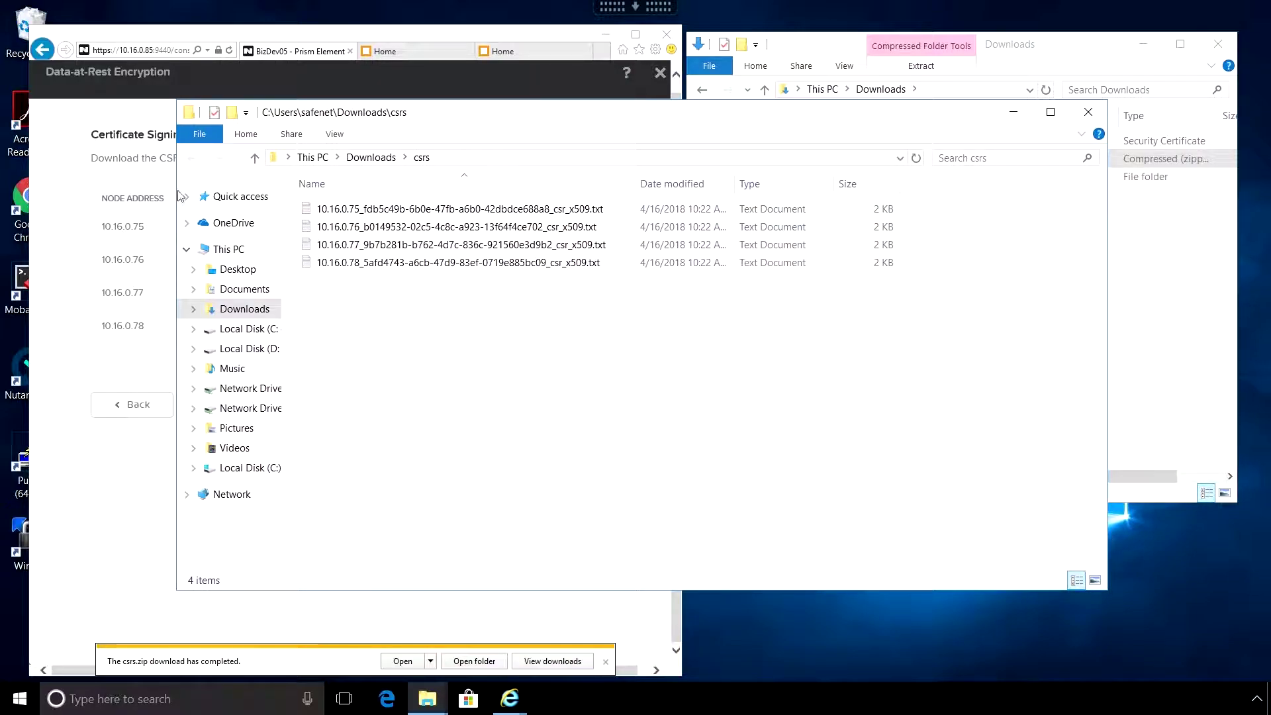
- Resize and reposition the csrs window, then open the 10.16.0.75 CSR file
left_click_drag(177, 195, 617, 219)
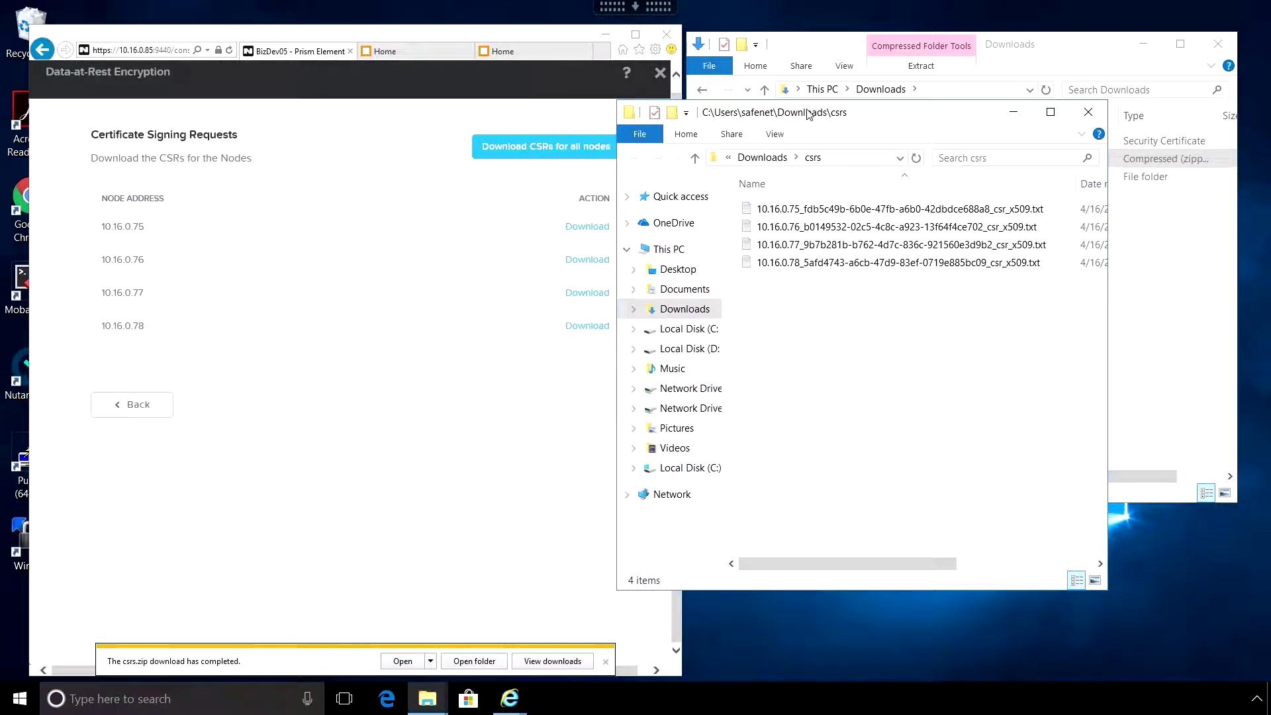
left_click_drag(810, 118, 906, 189)
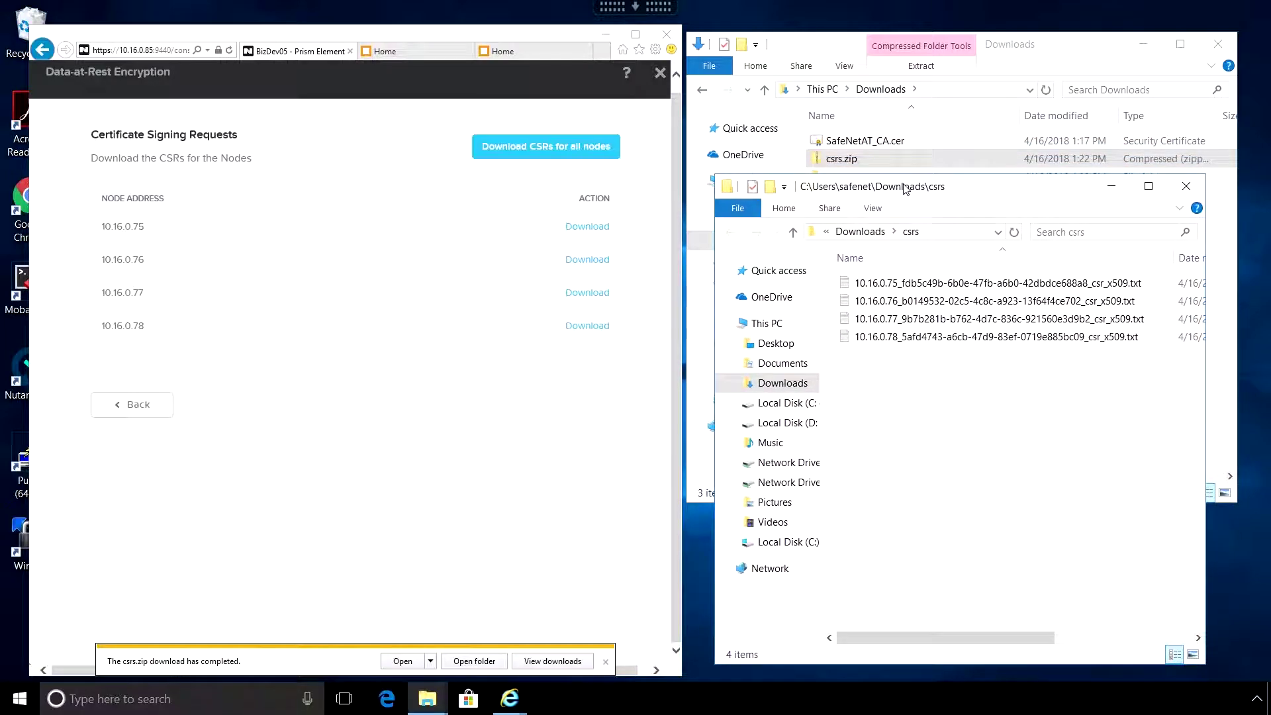
double_click(904, 285)
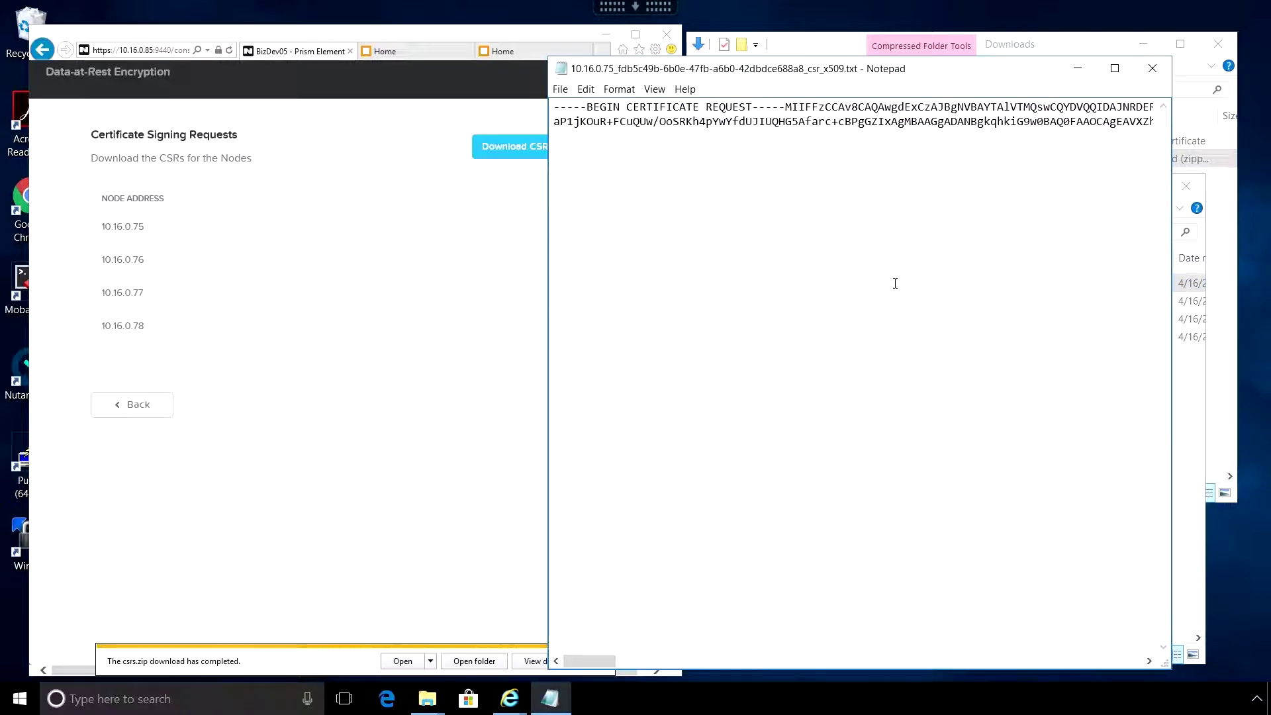
- Copy the whole 10.16.0.75 certificate request and return to the KeySecure console
key("ctrl+a")
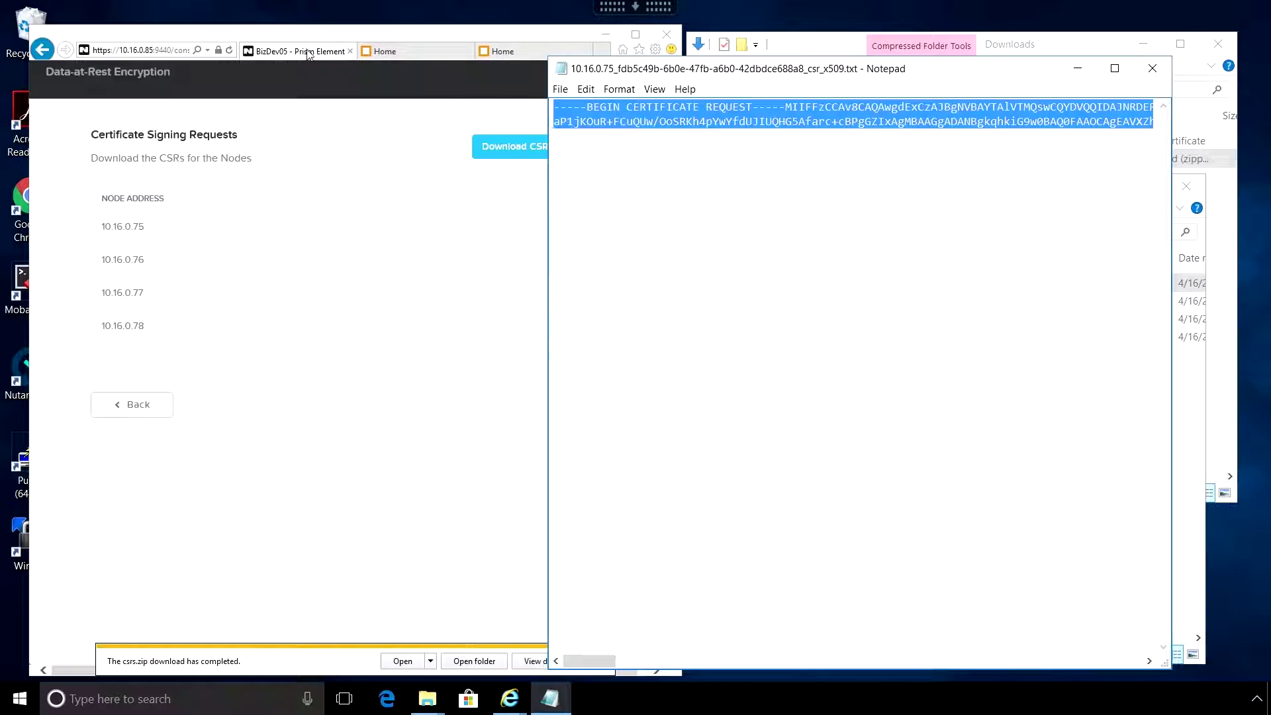
left_click(393, 53)
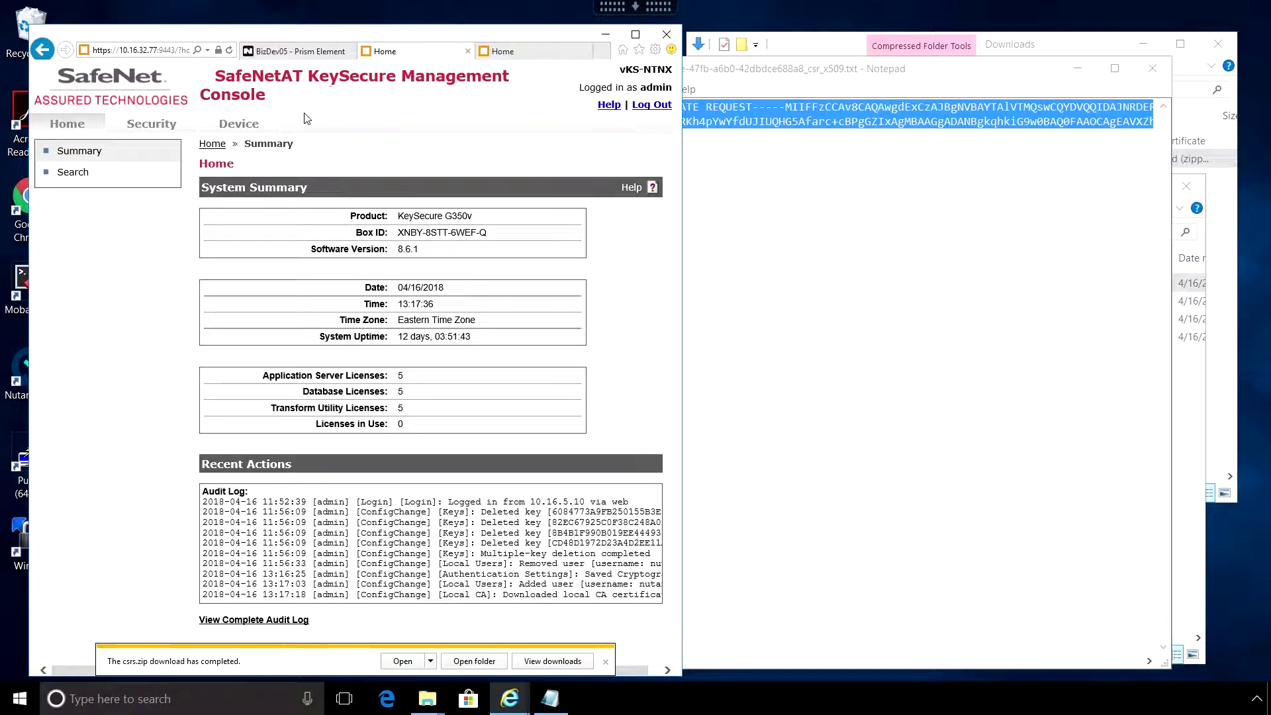
- Paste the 10.16.0.75 CSR into SafeNetAT_CA's Sign Request form and sign it
left_click(159, 130)
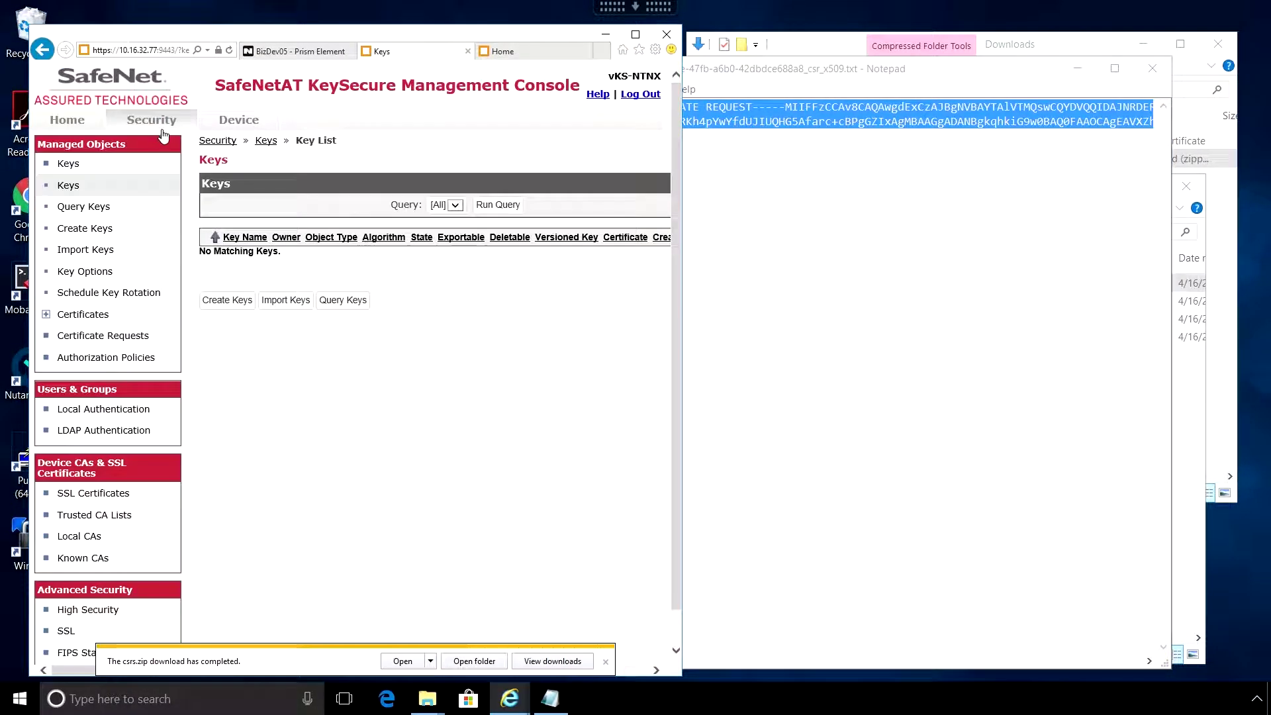
left_click(608, 663)
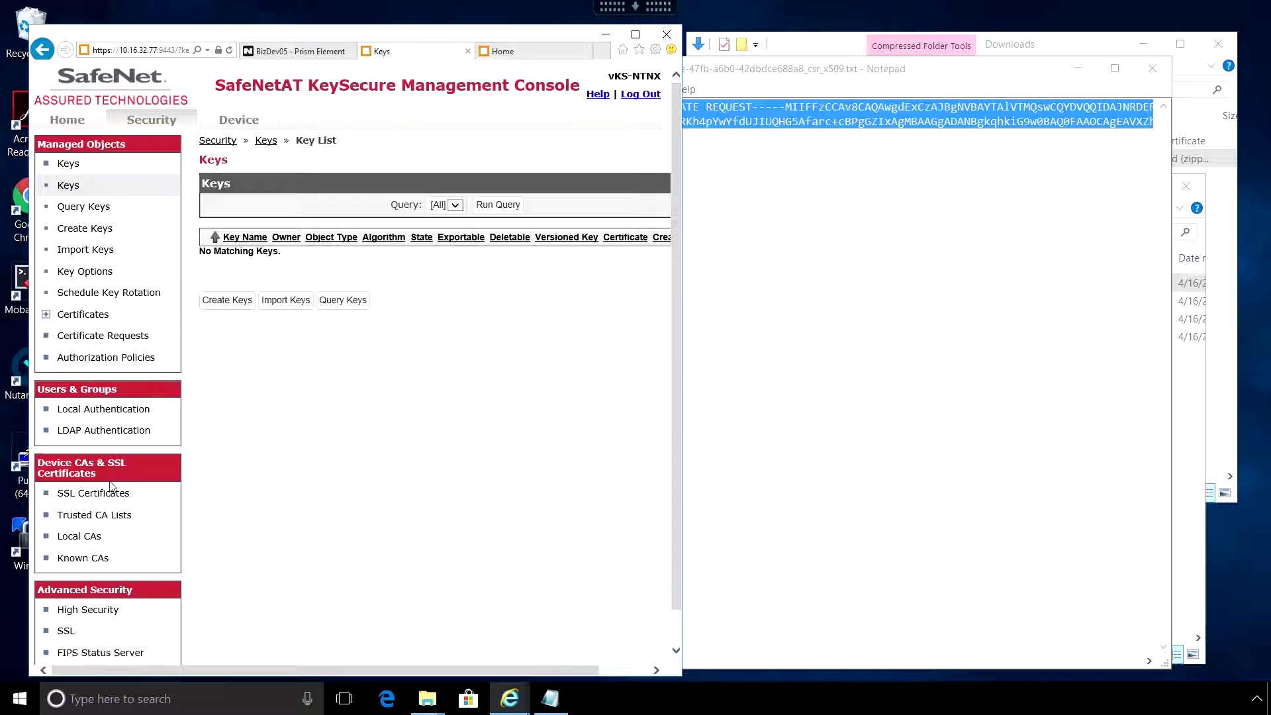
left_click(78, 536)
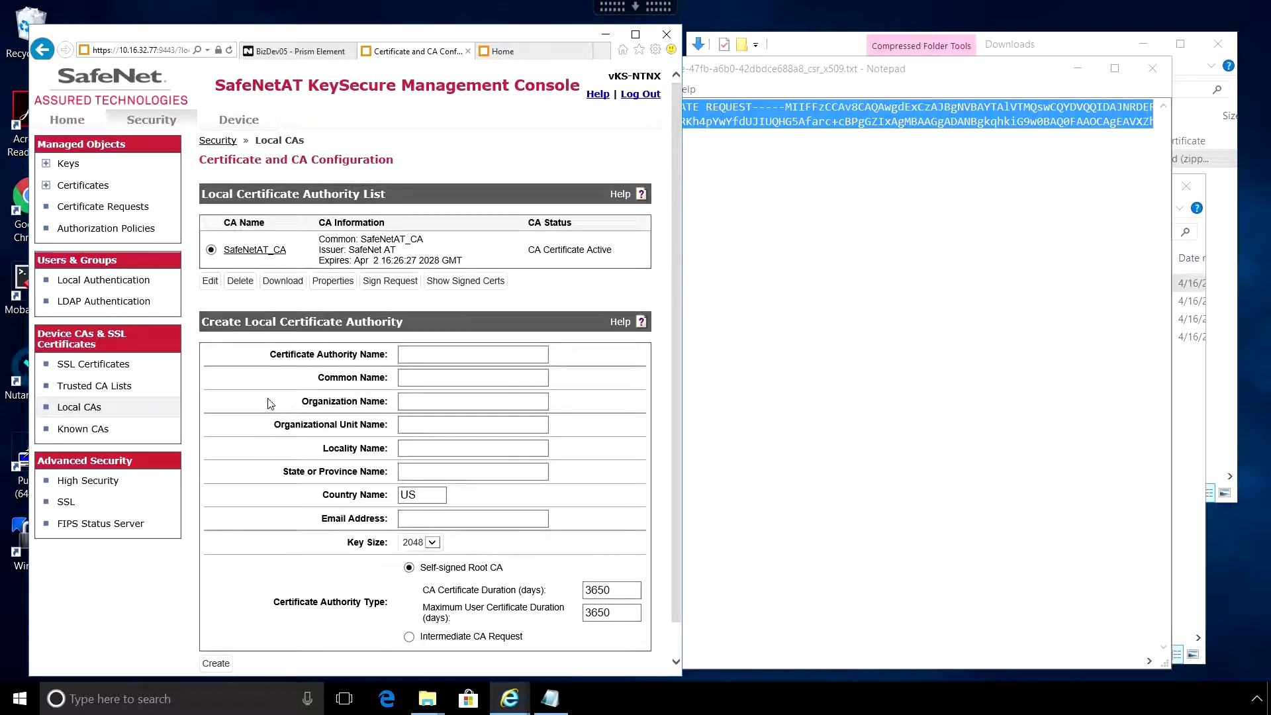
left_click(391, 281)
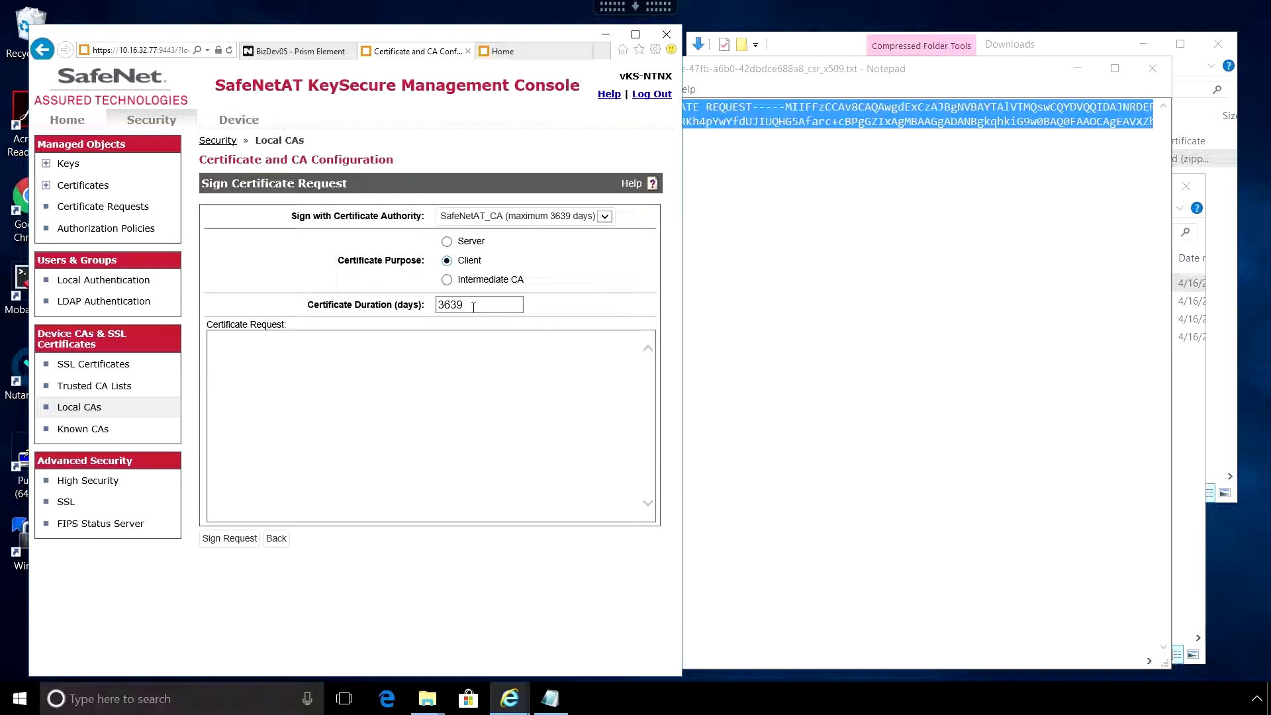
left_click(276, 356)
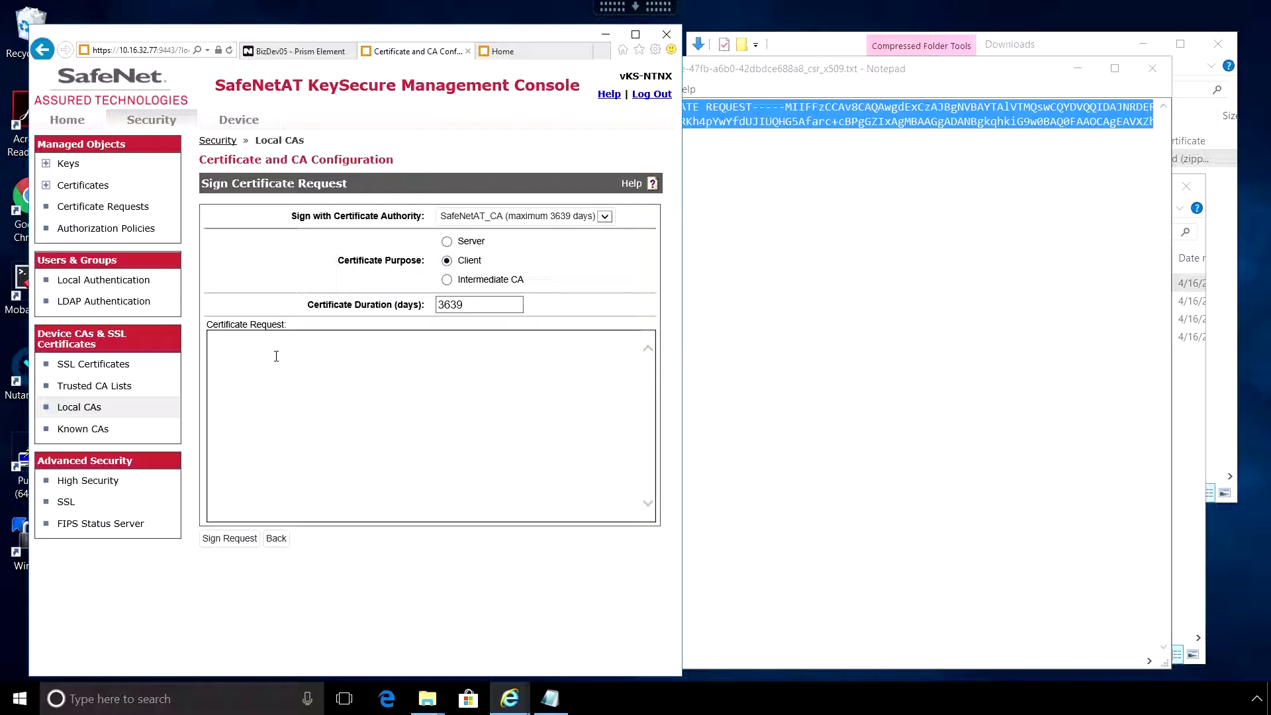
key("ctrl+v")
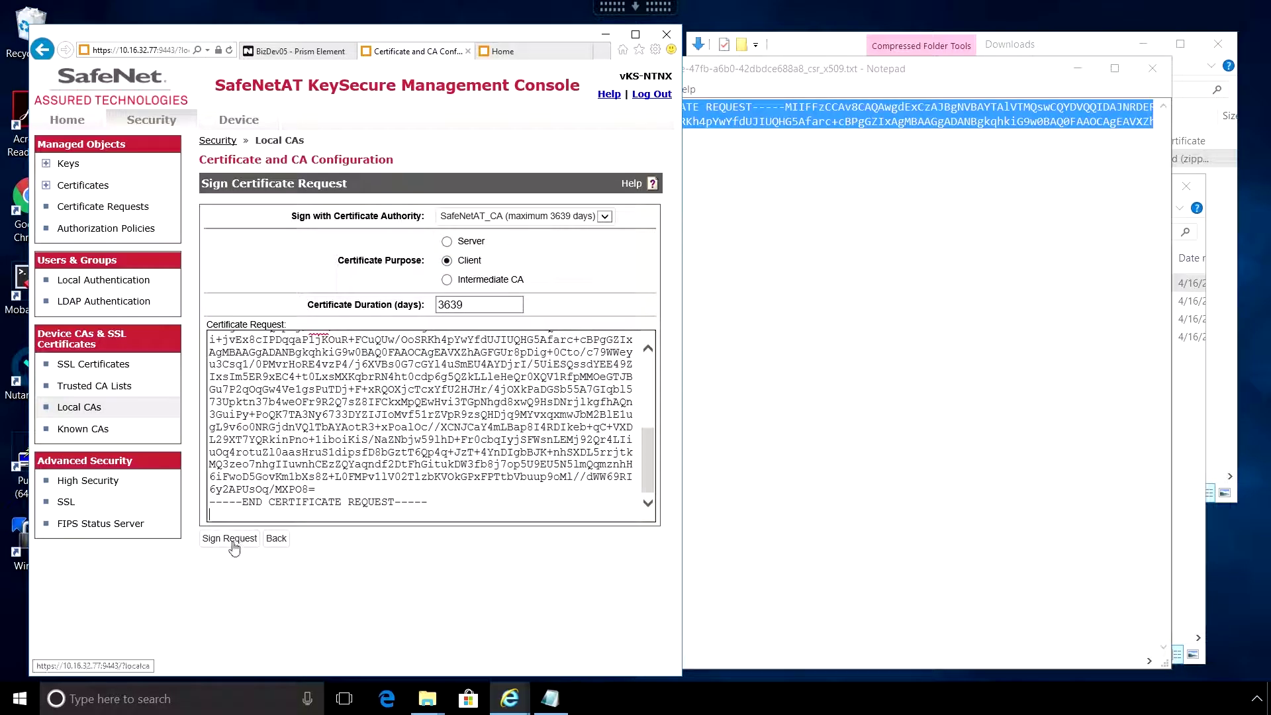
left_click(230, 538)
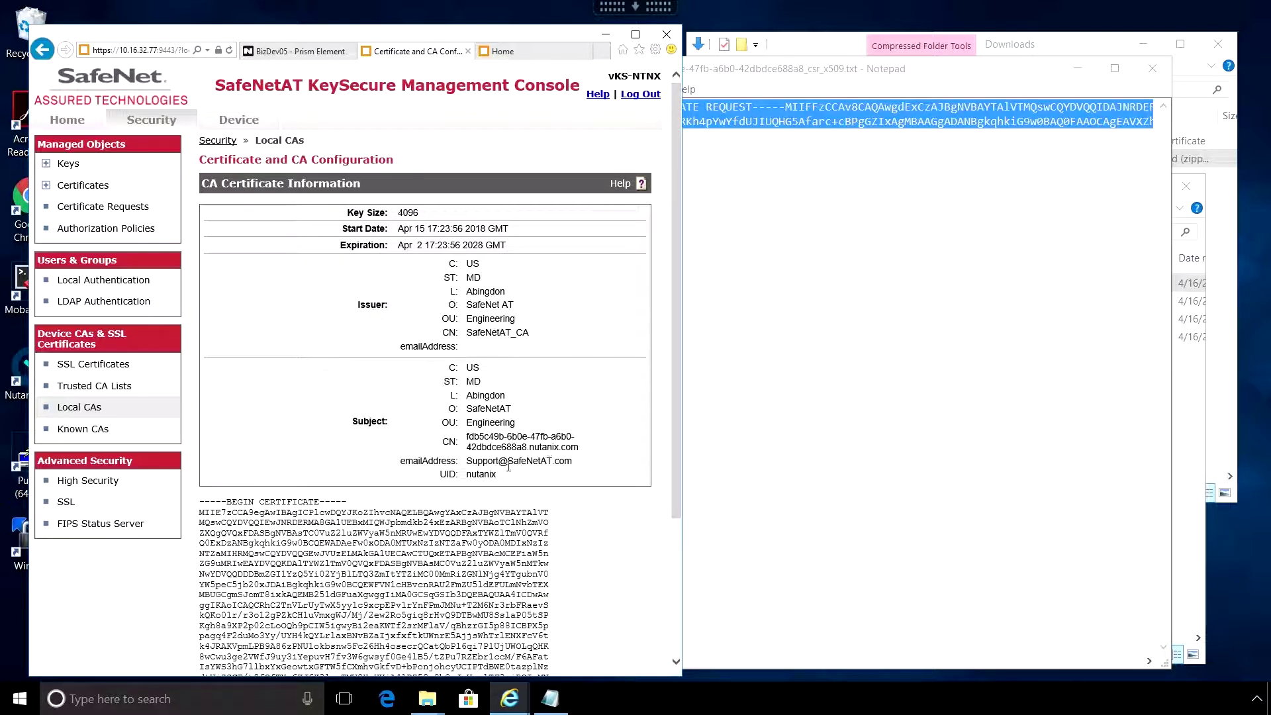
- Download the signed 10.16.0.75 certificate as signed.cer and go back to Local CAs
triple_click(487, 475)
scroll(622, 406, "down", 3)
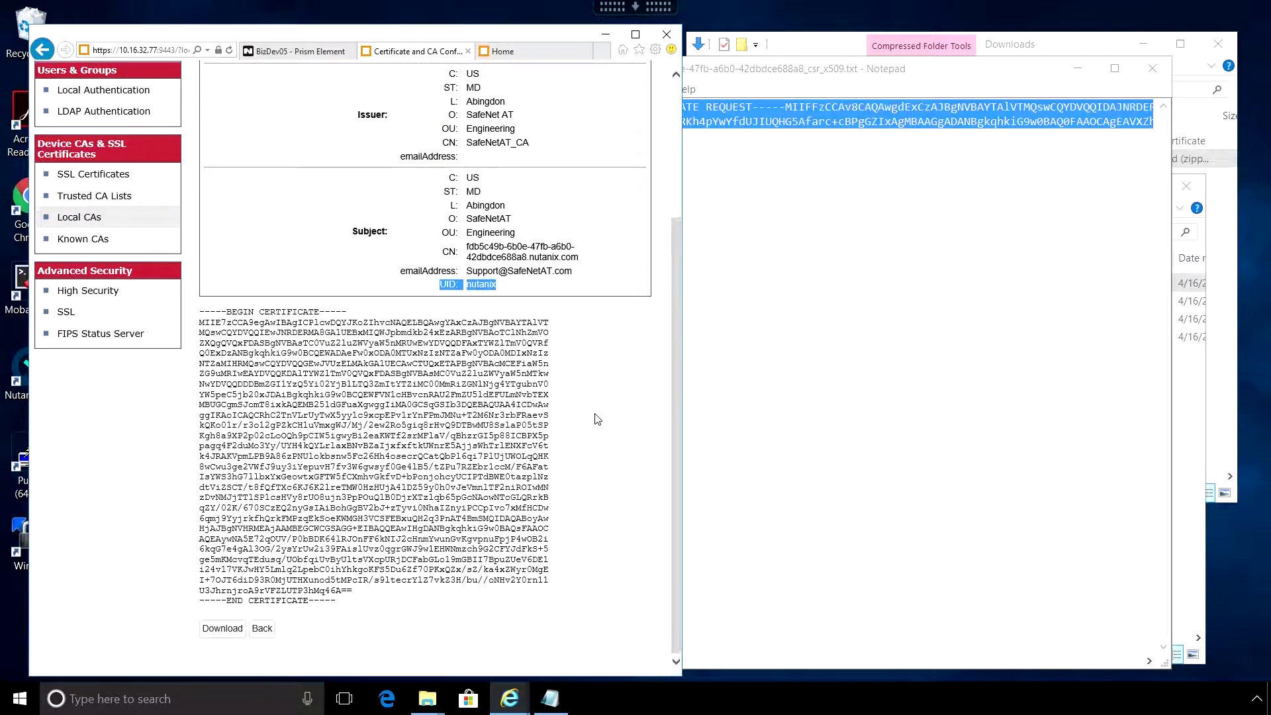
left_click(220, 631)
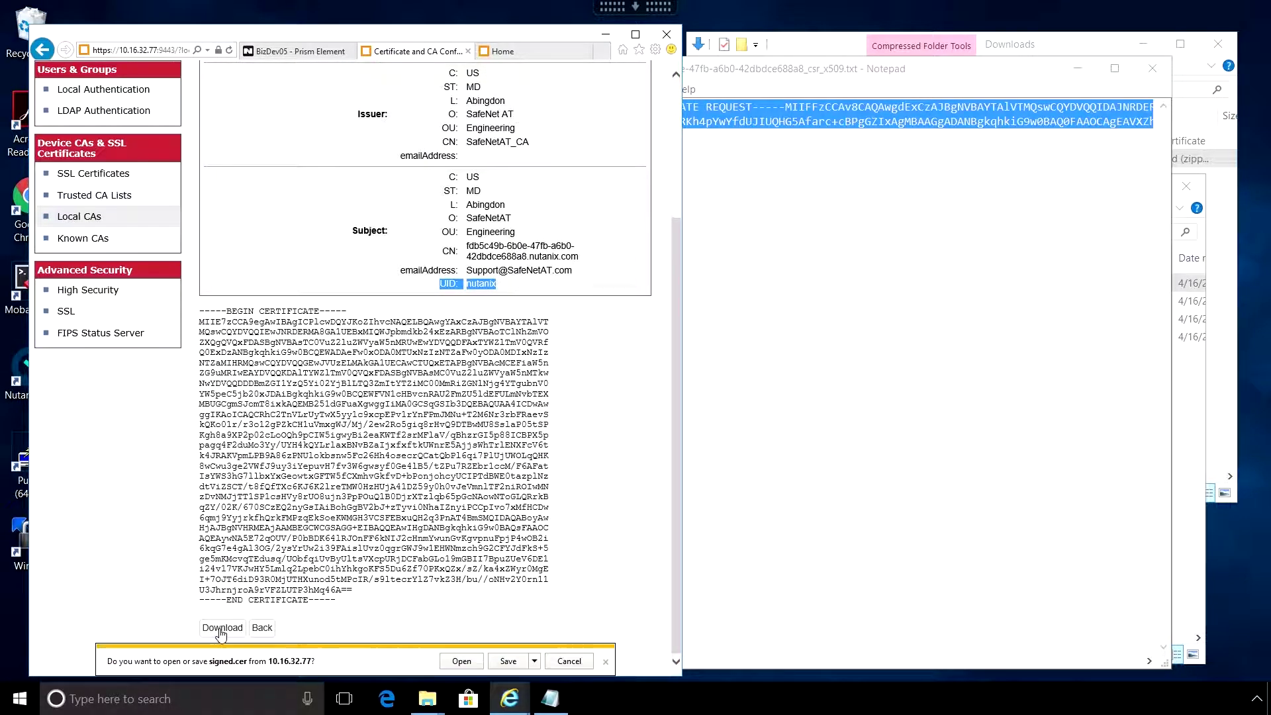
left_click(501, 662)
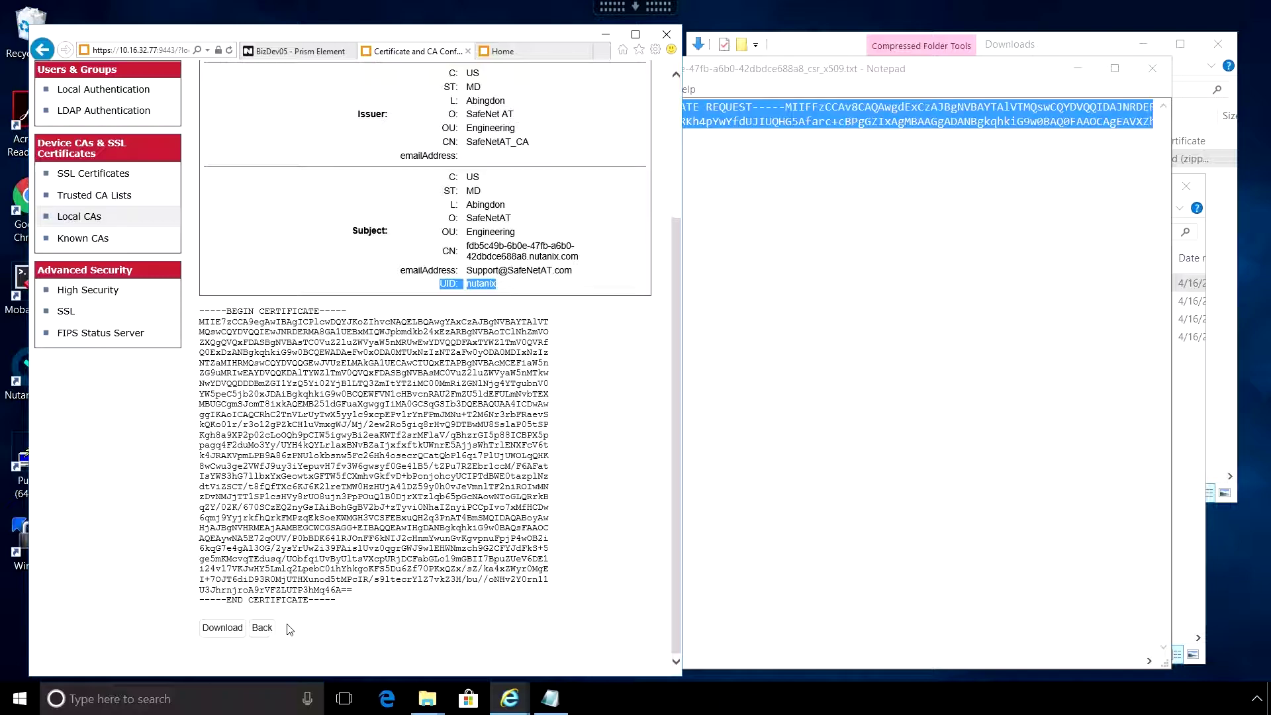
left_click(264, 633)
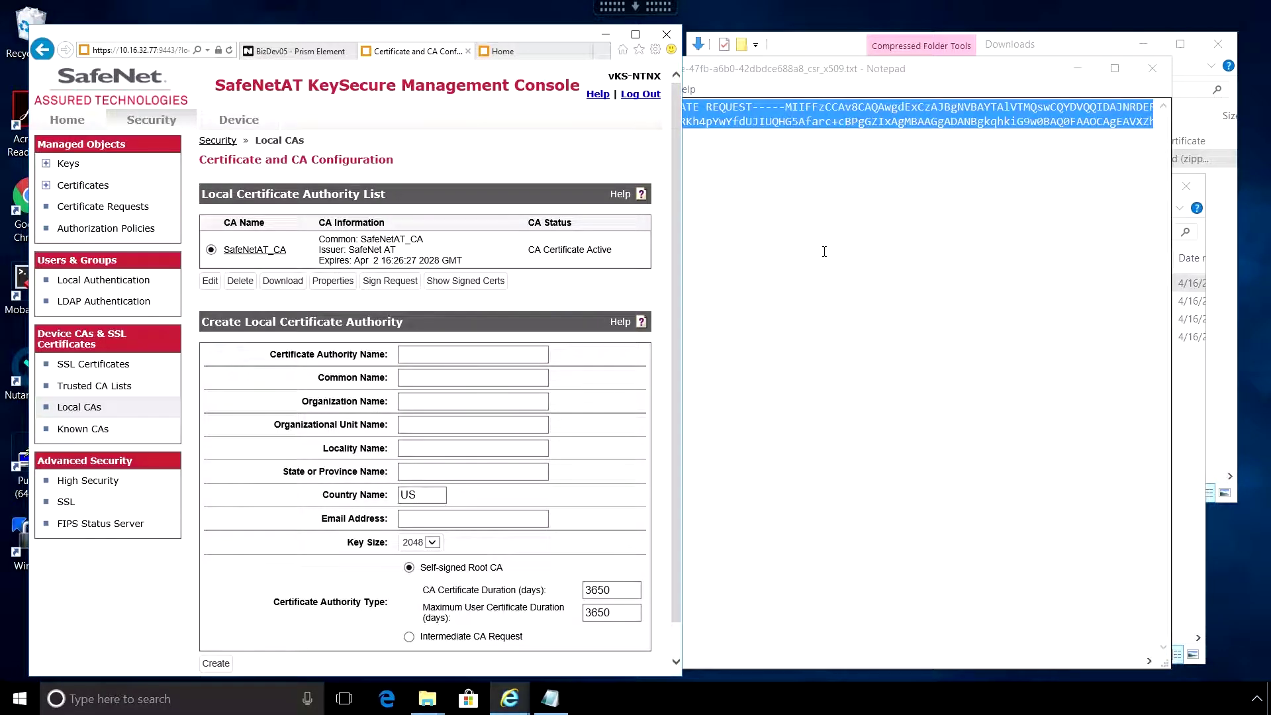
- Close the 10.16.0.75 CSR and copy the 10.16.0.76 request text
left_click(707, 407)
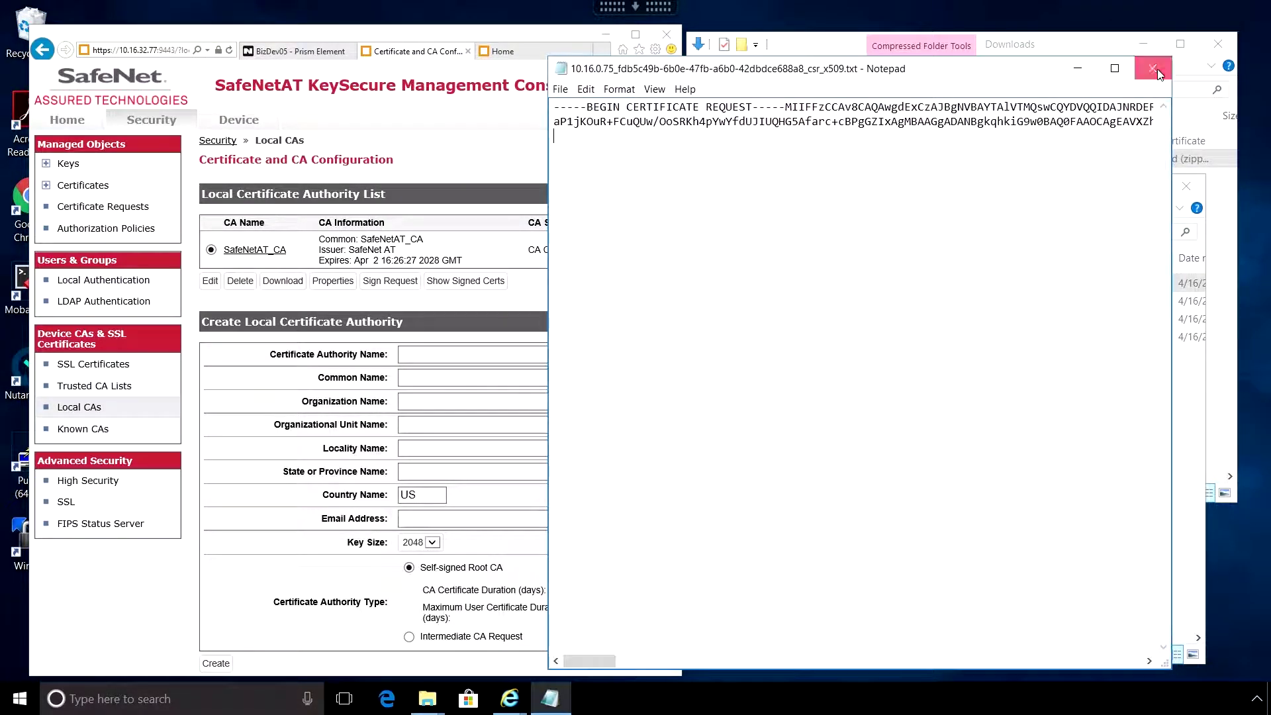
left_click(1153, 68)
double_click(993, 301)
key("ctrl+a")
key("ctrl+c")
- Sign the 10.16.0.76 request with SafeNetAT_CA and save the signed certificate
left_click(390, 281)
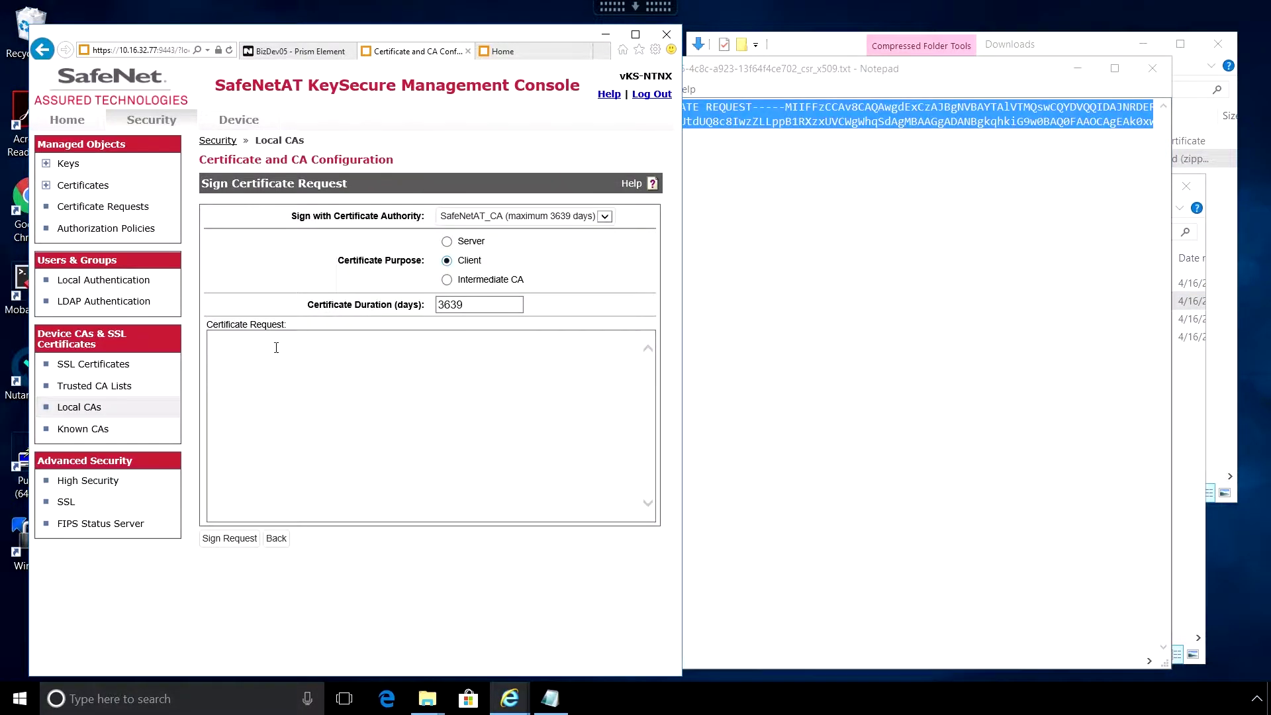
left_click(424, 463)
key("ctrl+v")
left_click(218, 665)
left_click(222, 627)
left_click(605, 661)
left_click(262, 627)
left_click(1153, 68)
- Copy, sign and save the certificate for the 10.16.0.77 node's CSR
double_click(993, 318)
key("ctrl+a")
key("ctrl+c")
left_click(390, 281)
key("ctrl+v")
left_click(218, 540)
left_click(222, 628)
left_click(515, 662)
left_click(262, 628)
left_click(1153, 68)
- Copy, sign and save the certificate for the 10.16.0.78 node's CSR
double_click(912, 336)
key("ctrl+a")
key("ctrl+c")
left_click(389, 281)
key("ctrl+v")
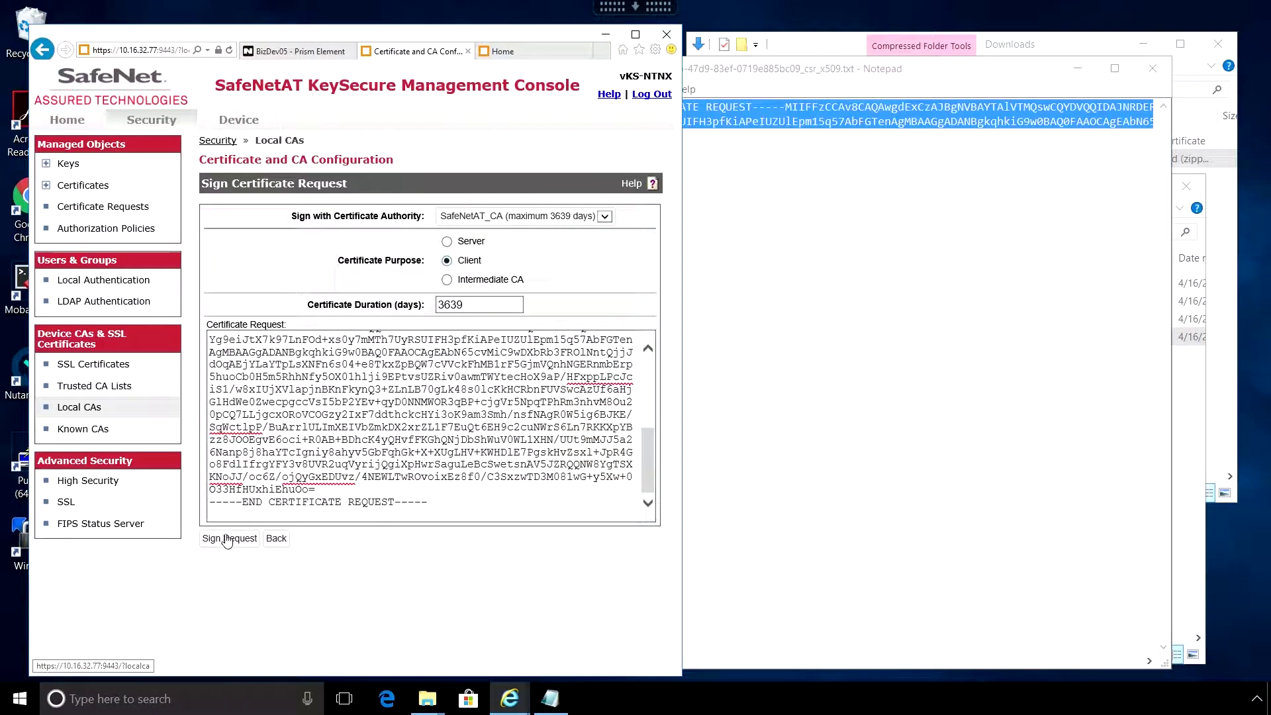
left_click(219, 539)
left_click(222, 628)
left_click(515, 662)
key("alt+F4")
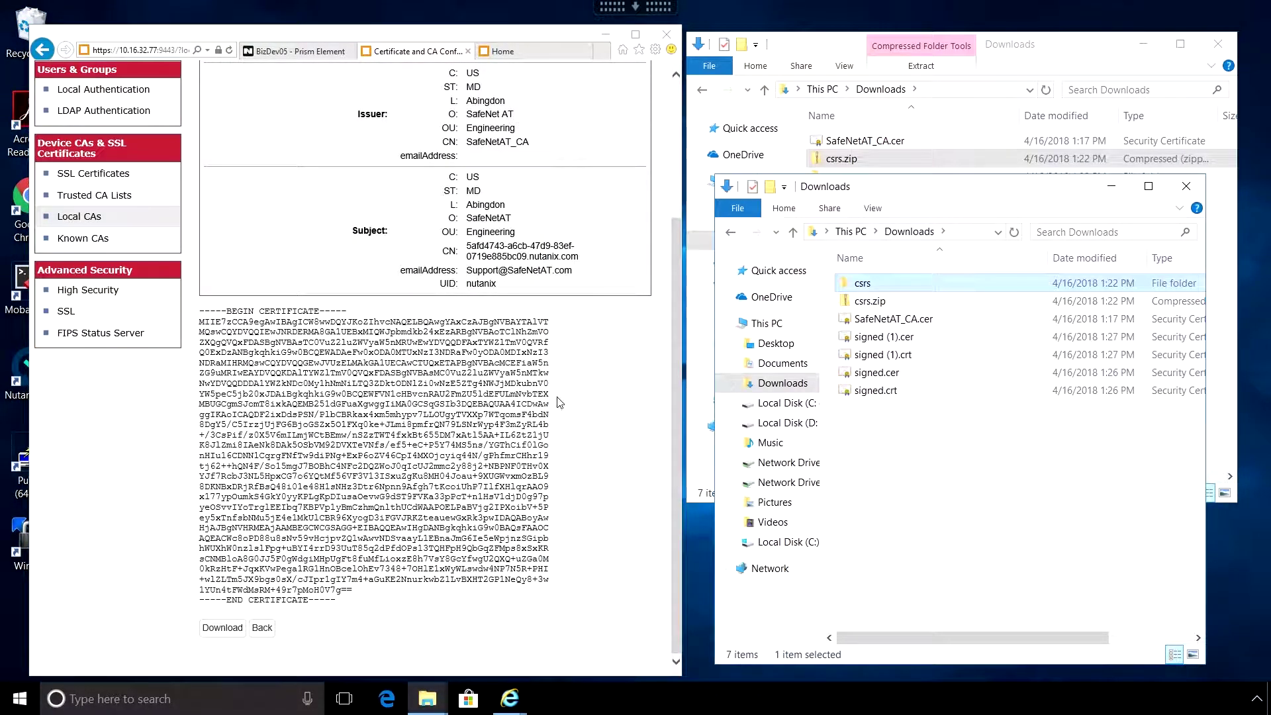
left_click(262, 628)
- Upload the four signed .cer/.crt node certificates from Downloads and submit them
left_click(319, 53)
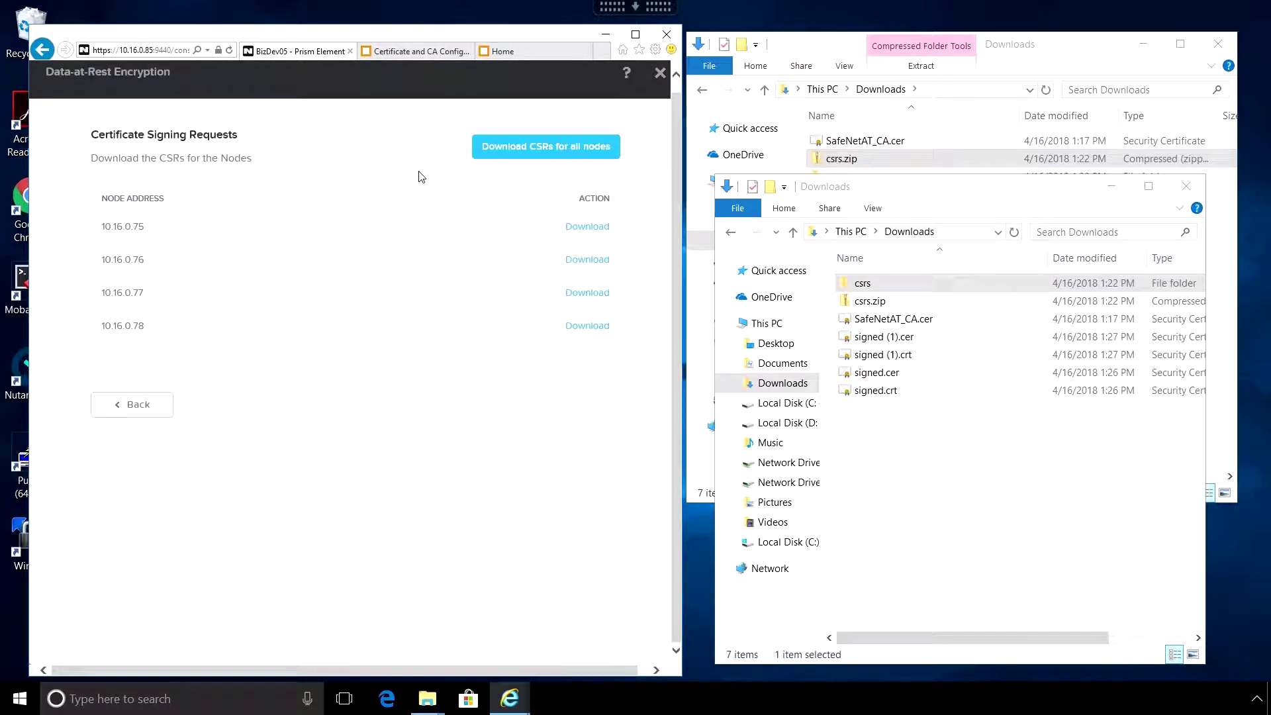
left_click(141, 409)
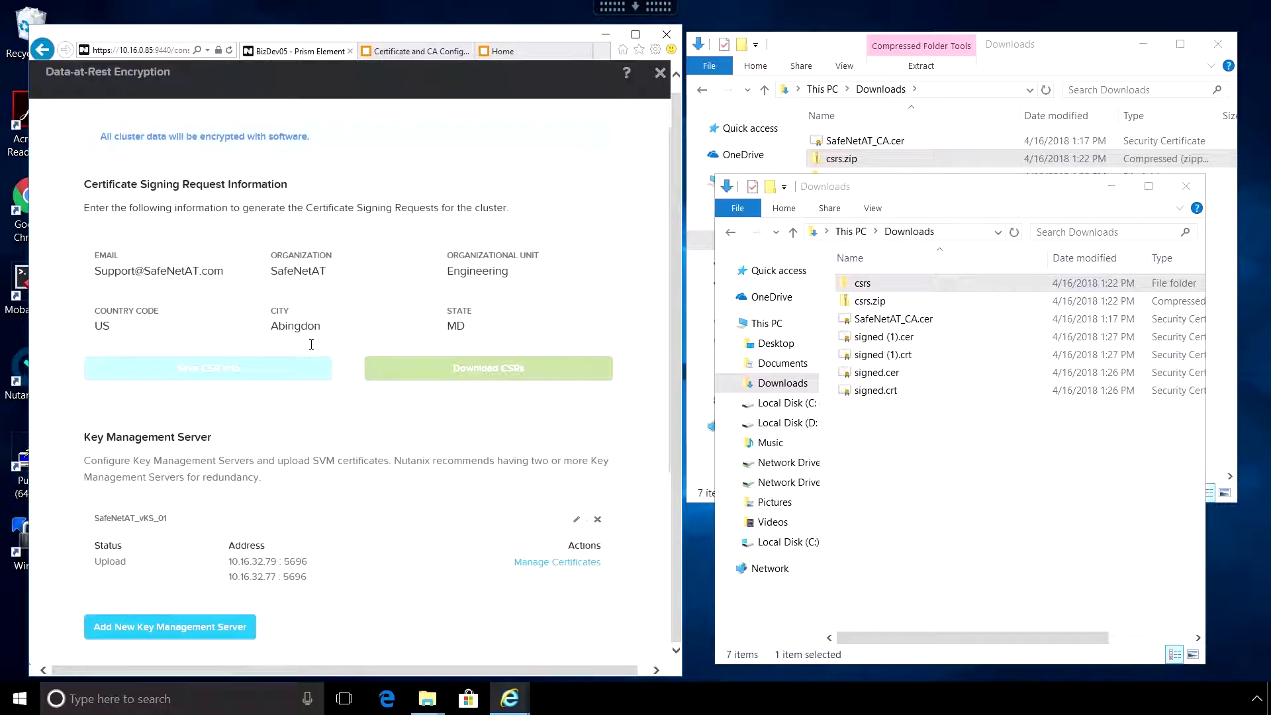
left_click(548, 563)
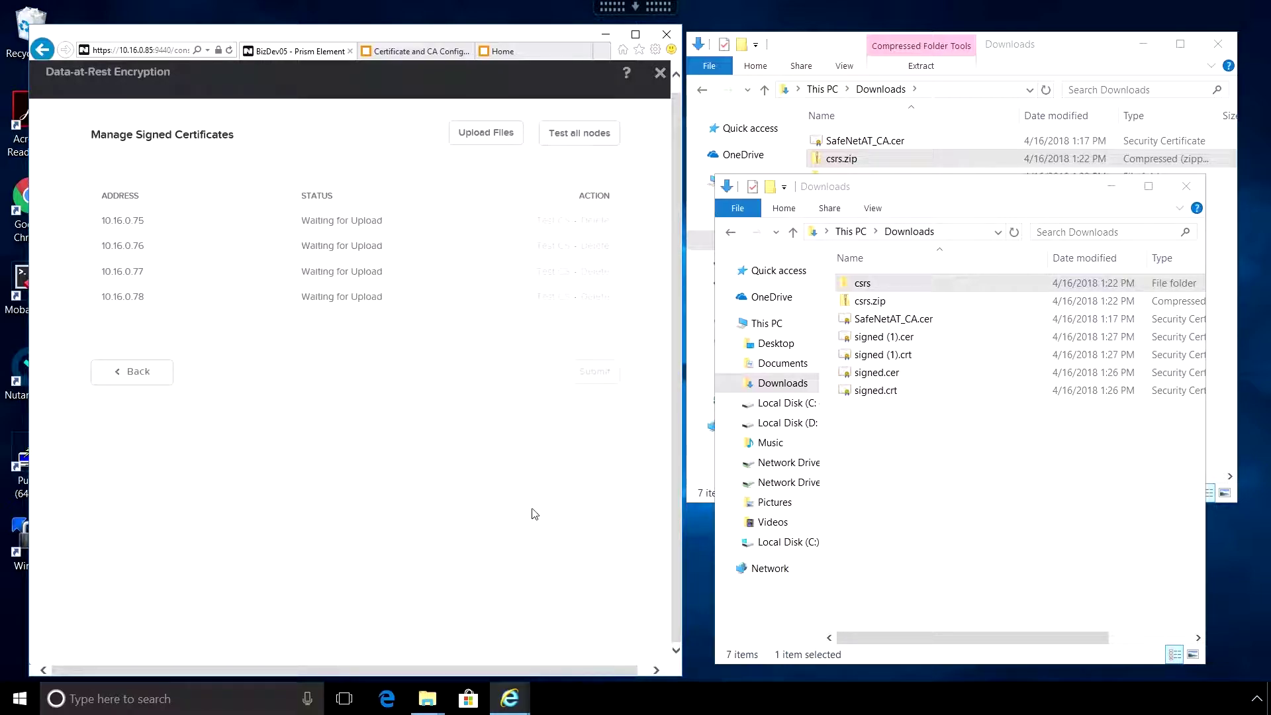
left_click(508, 140)
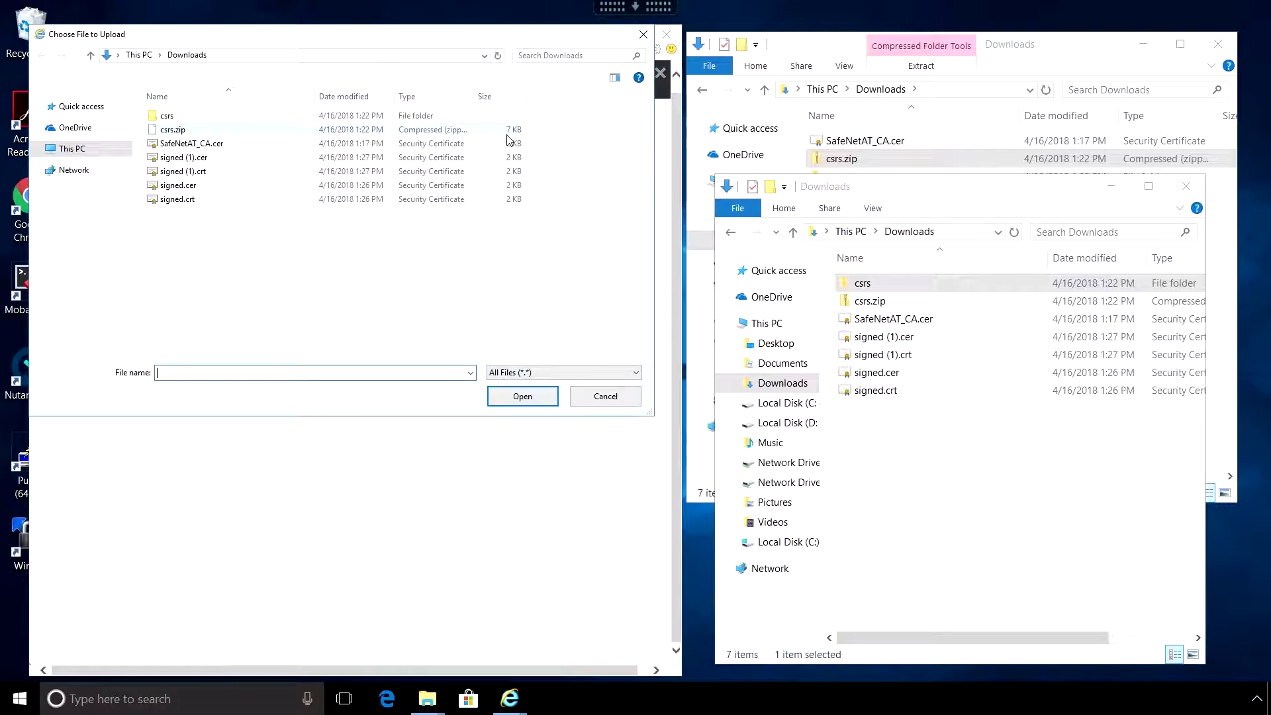
left_click(175, 159)
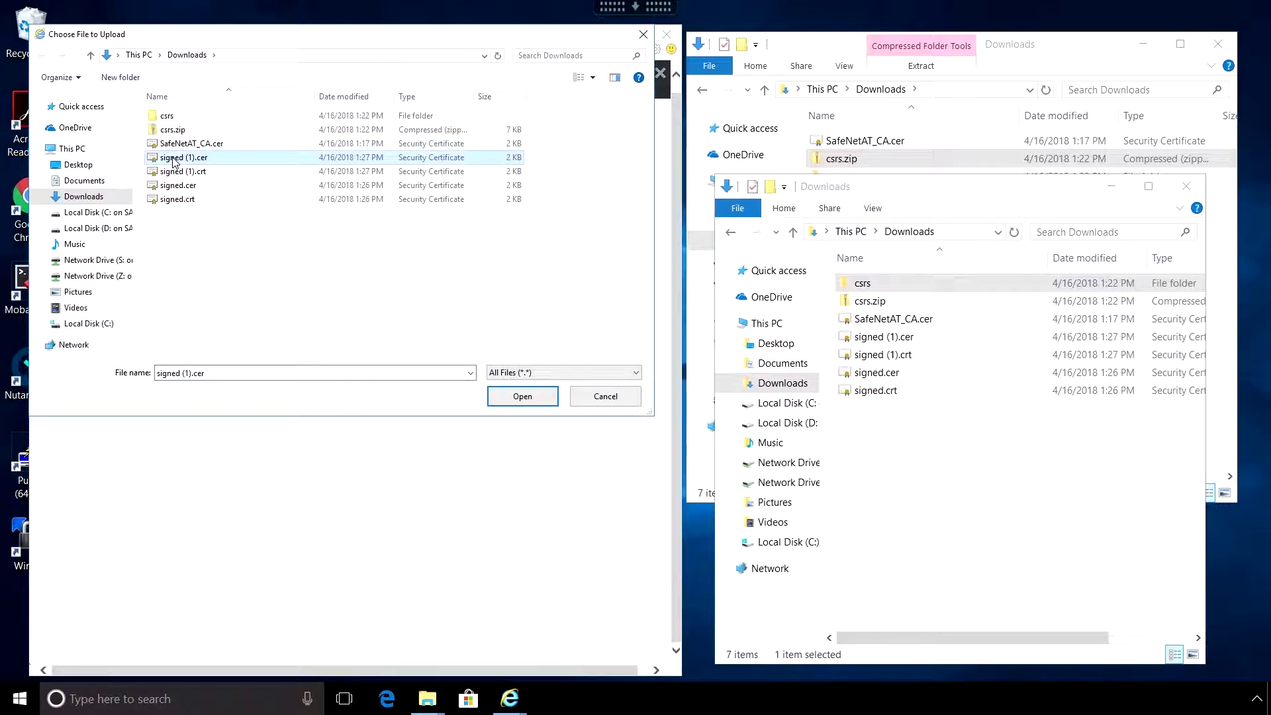
left_click(179, 200, "shift")
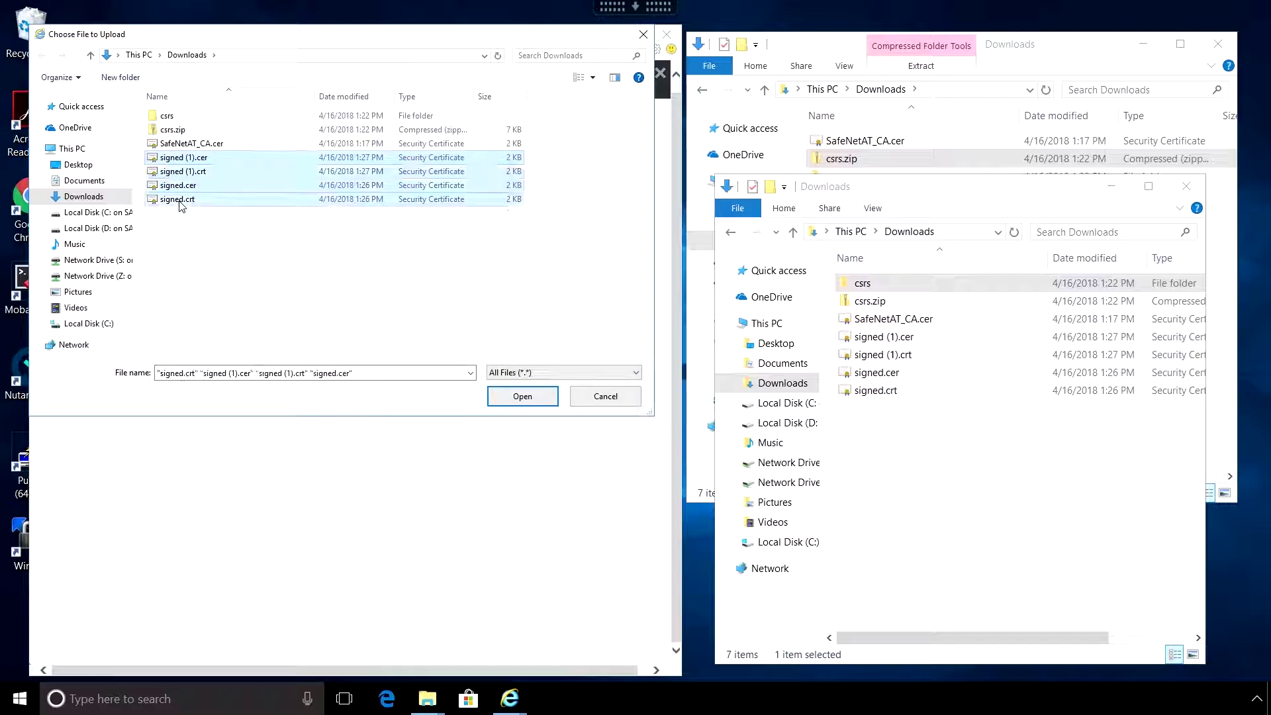
left_click(522, 397)
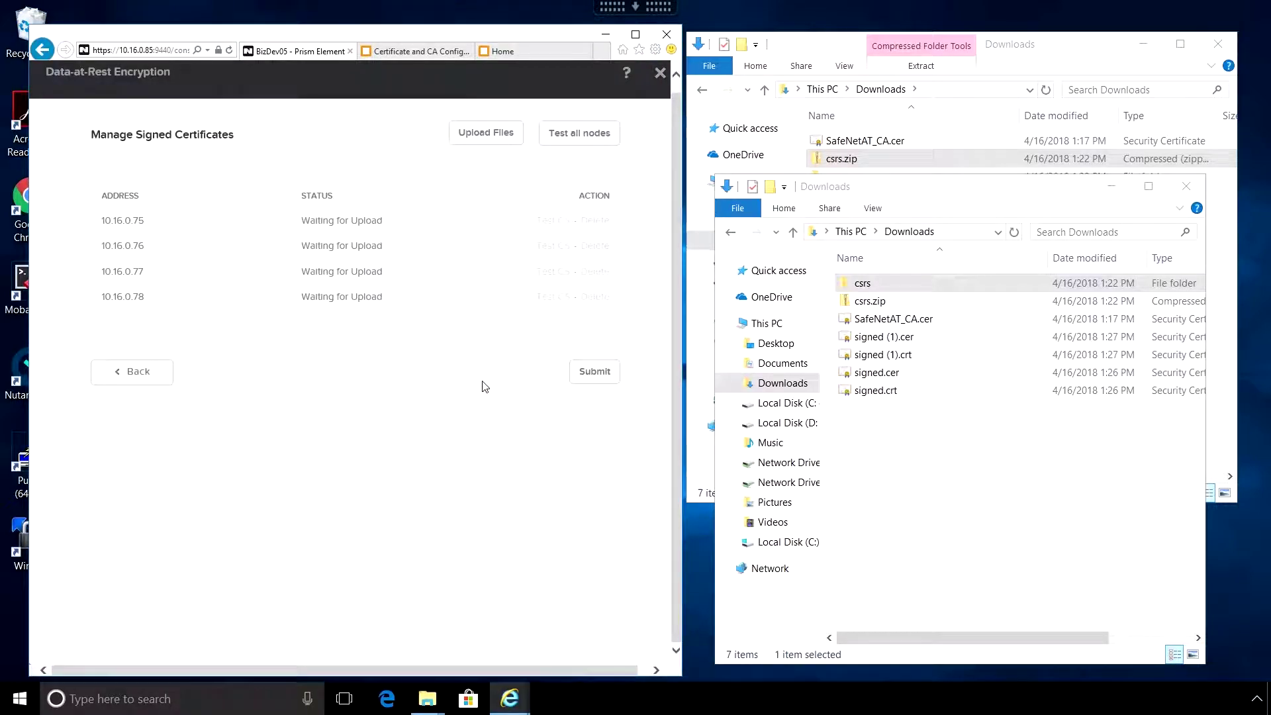
left_click(594, 373)
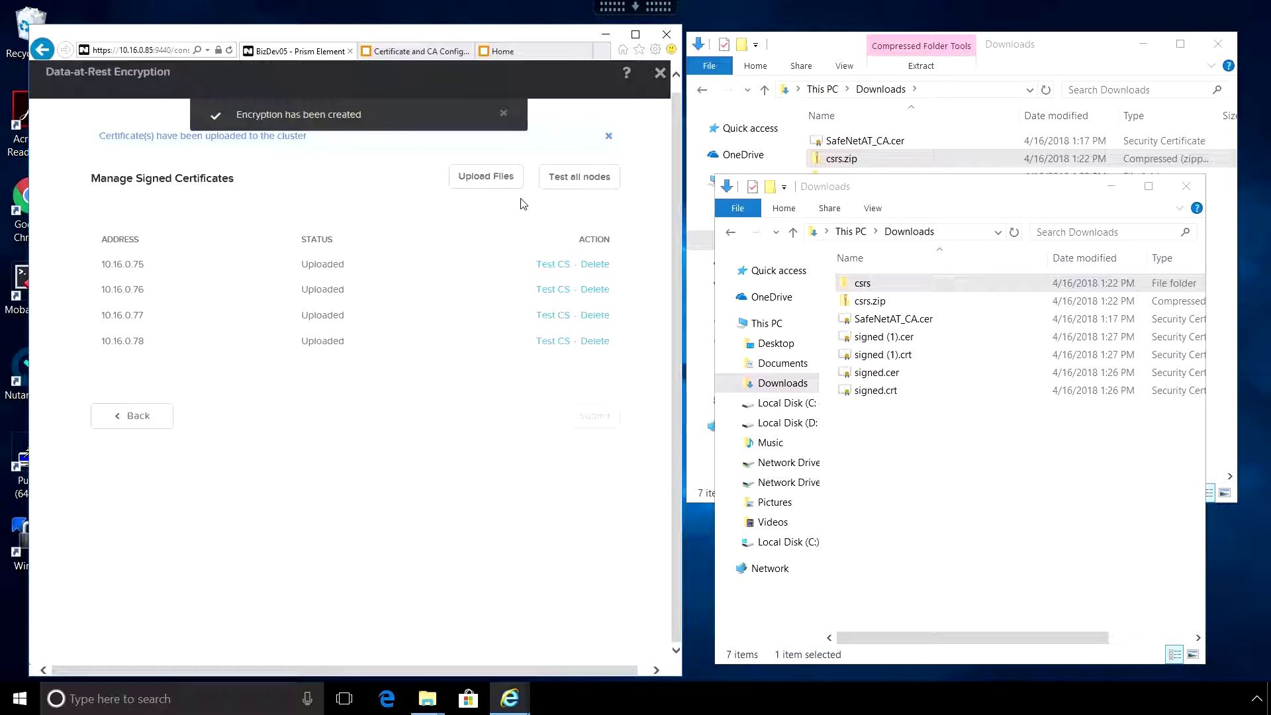
- Test all nodes until all four show Verified, then return to the KMS section
left_click(574, 185)
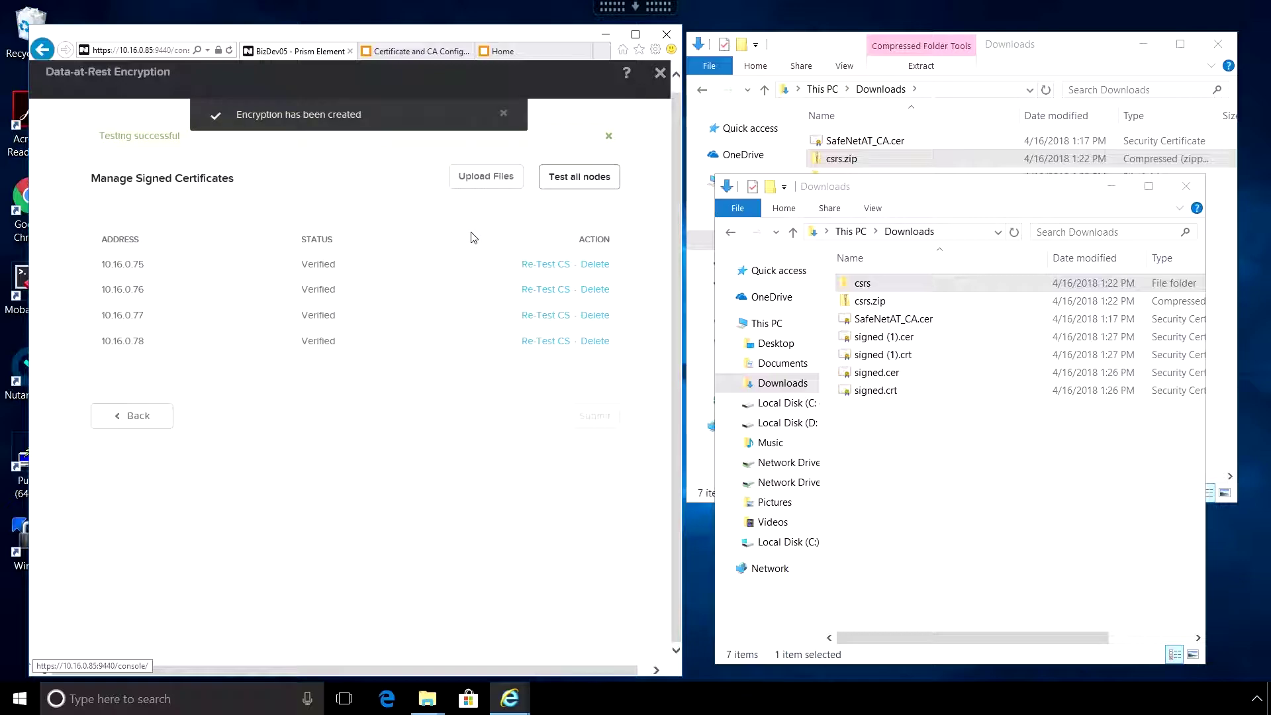
left_click_drag(293, 237, 354, 358)
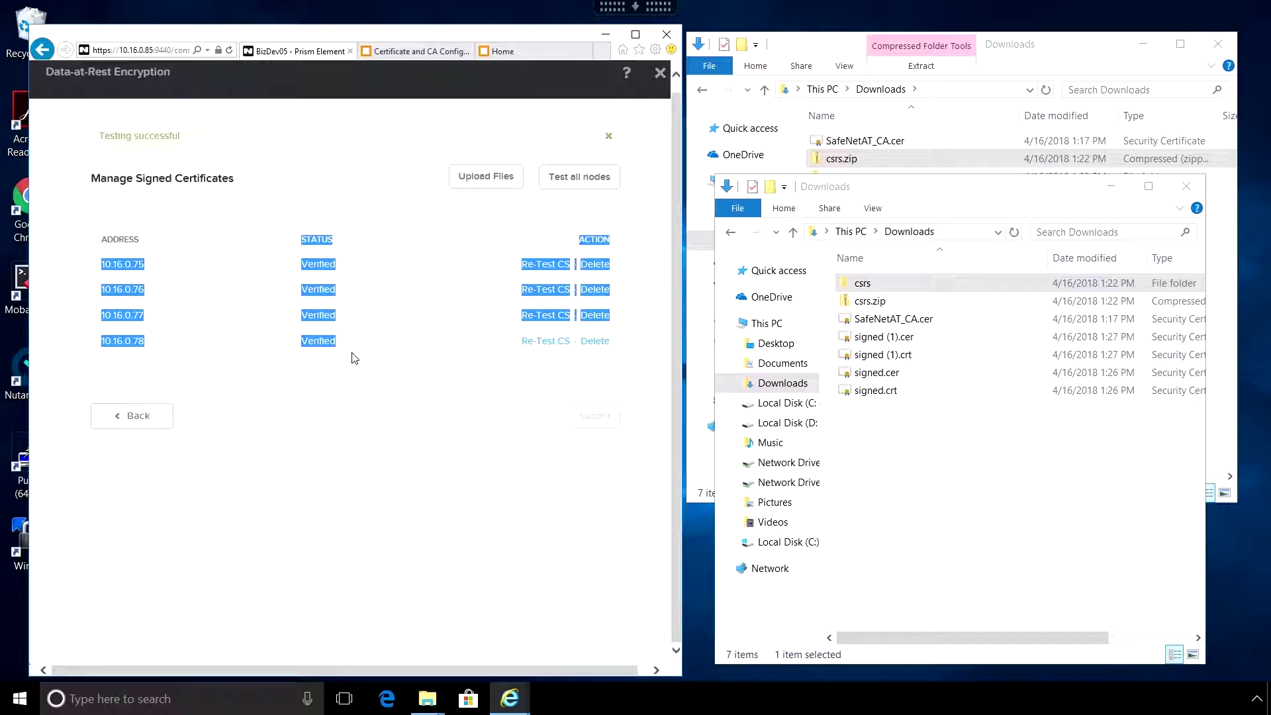
left_click(403, 360)
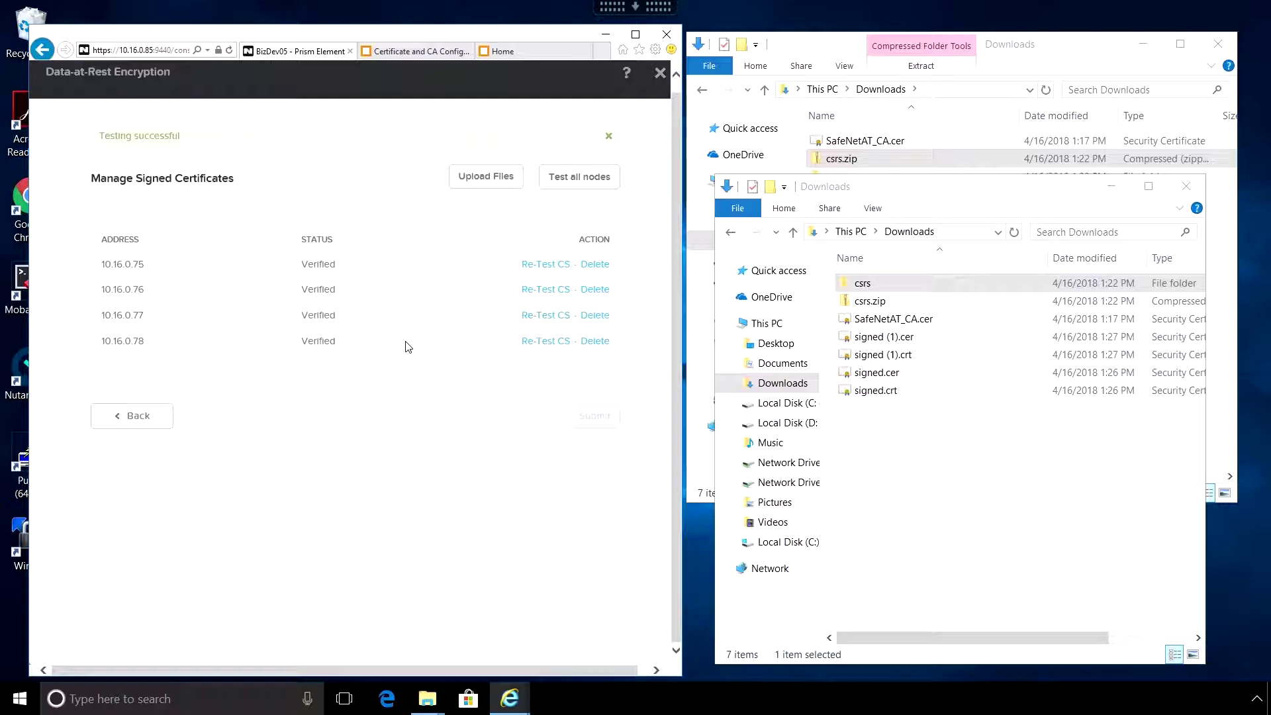
left_click(137, 416)
scroll(496, 406, "down", 3)
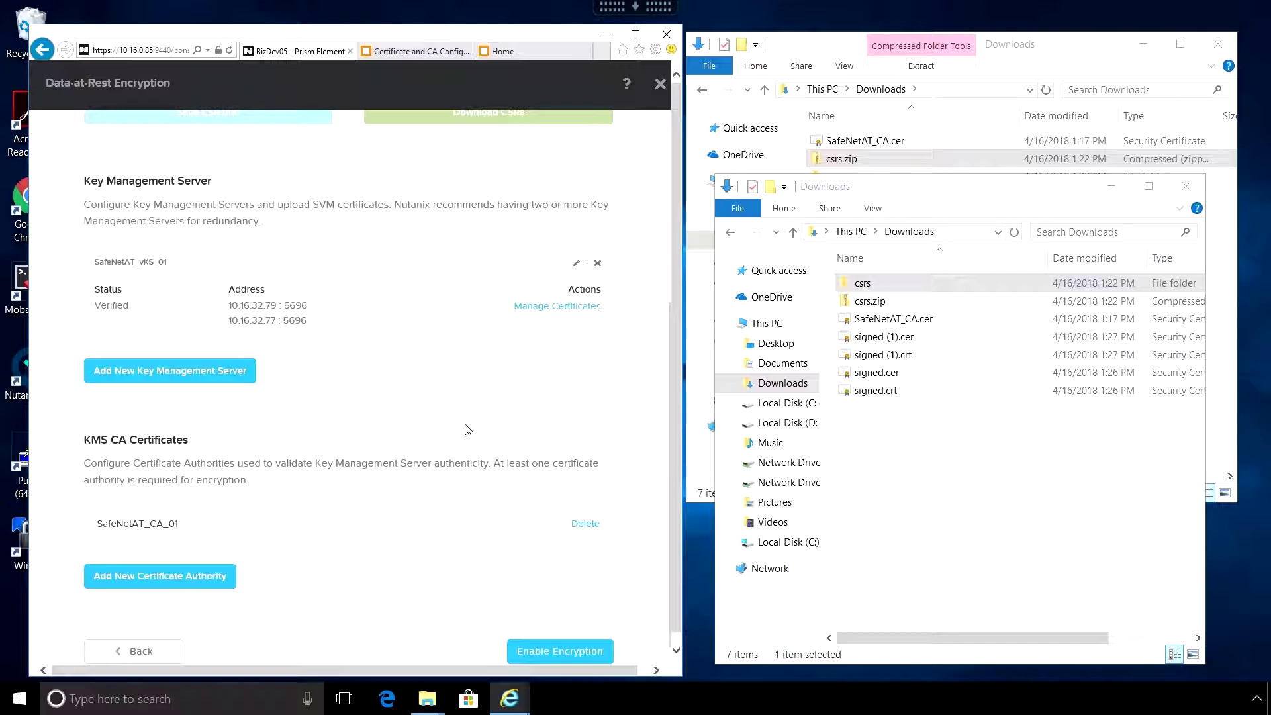
- Enable encryption by confirming with ENCRYPT, then close the success page
left_click(561, 654)
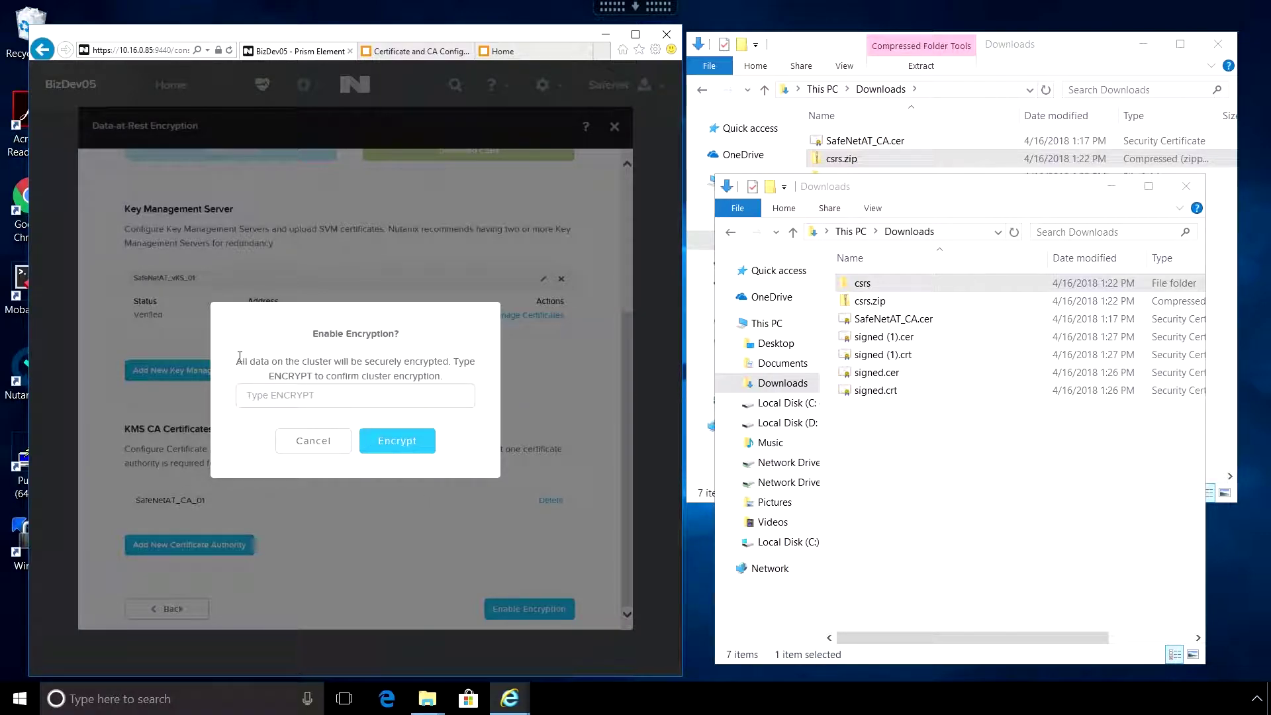
left_click_drag(239, 359, 449, 385)
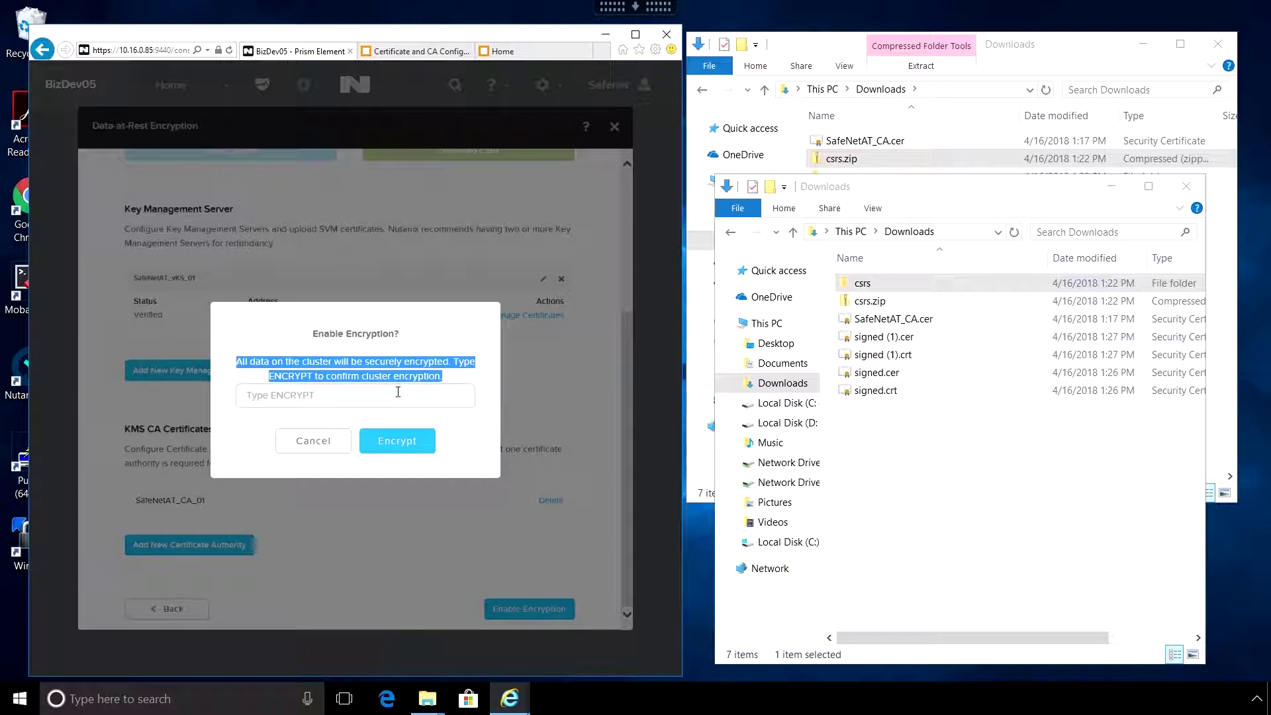
left_click(273, 400)
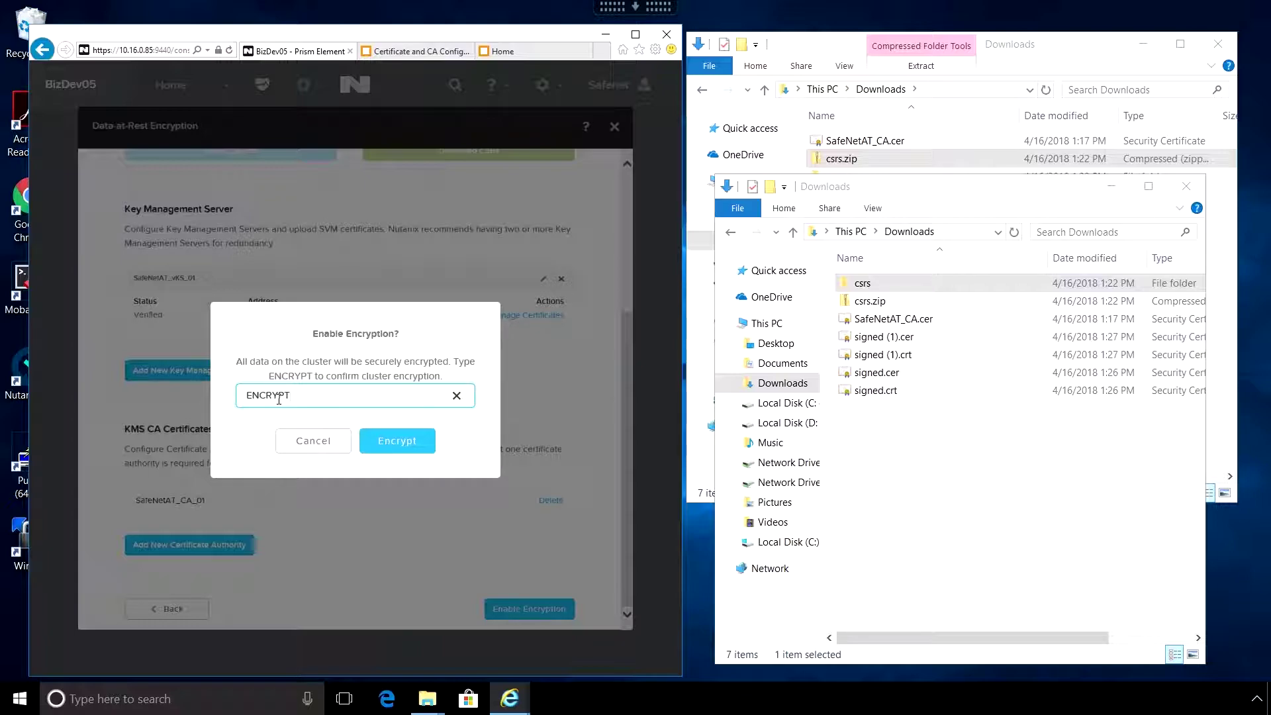
left_click(406, 445)
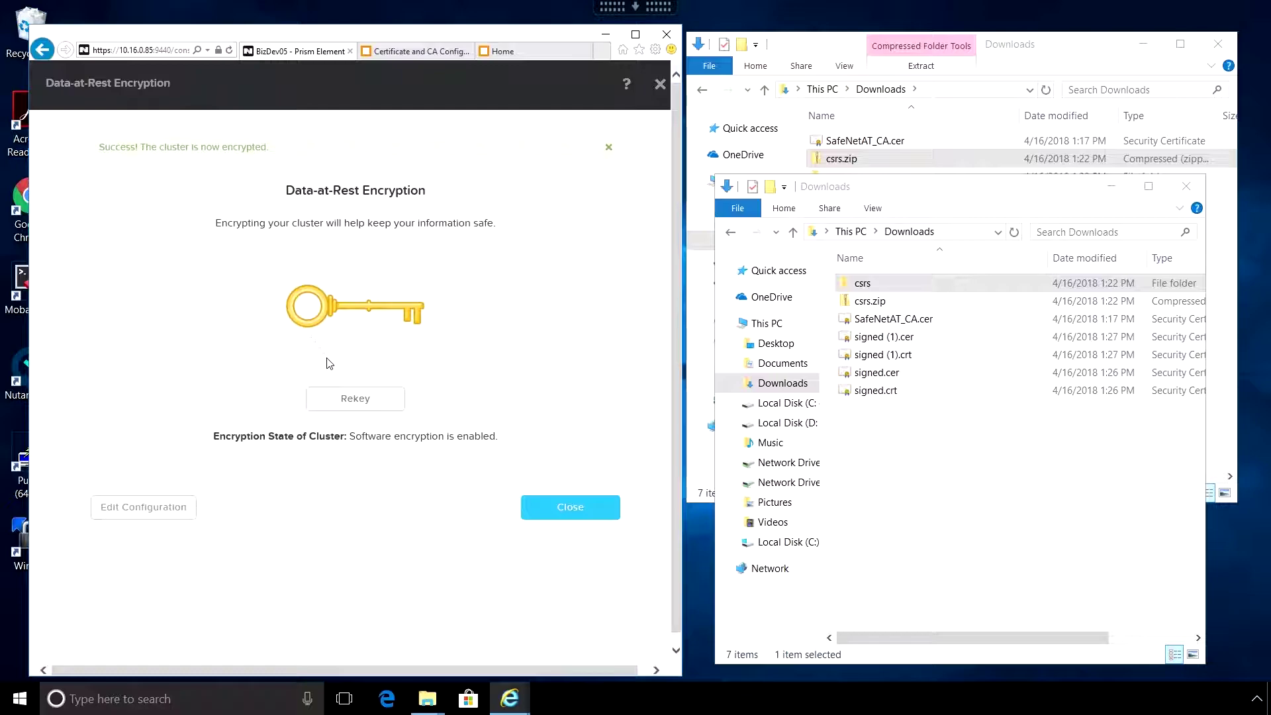
left_click(568, 507)
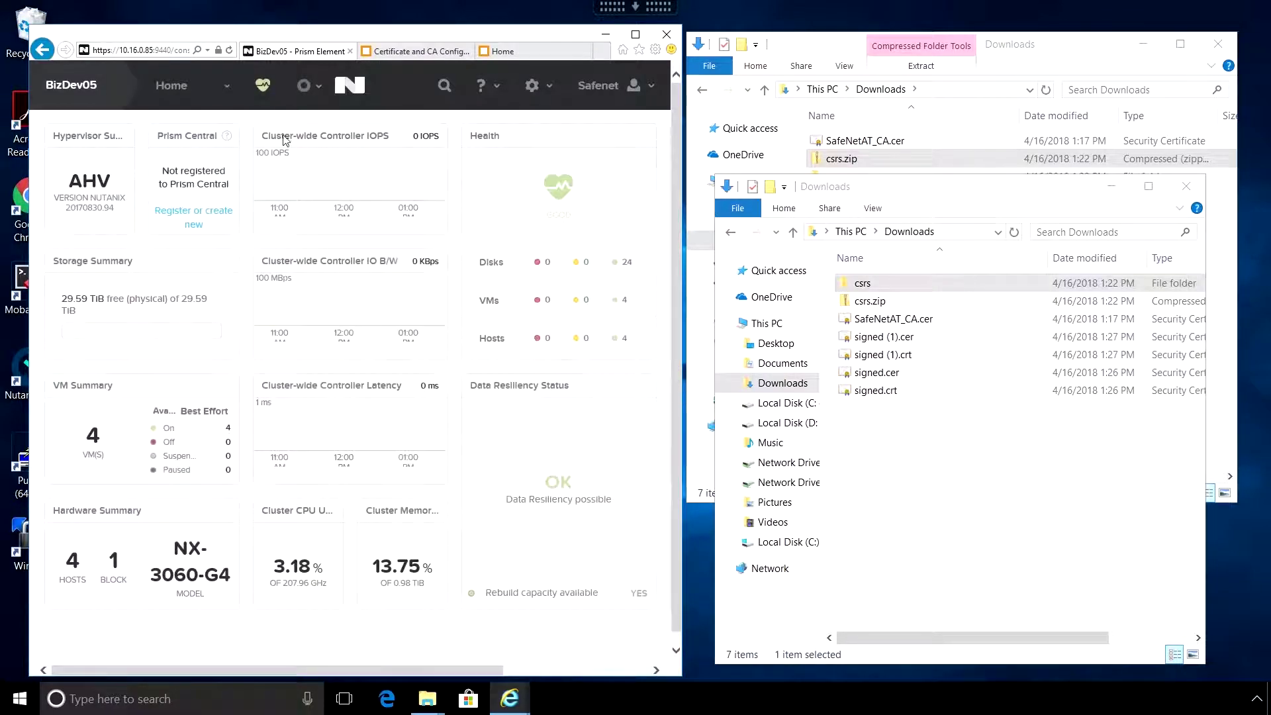
- Check both KeySecure appliances' Keys lists for the four nutanix-owned keys
left_click(391, 53)
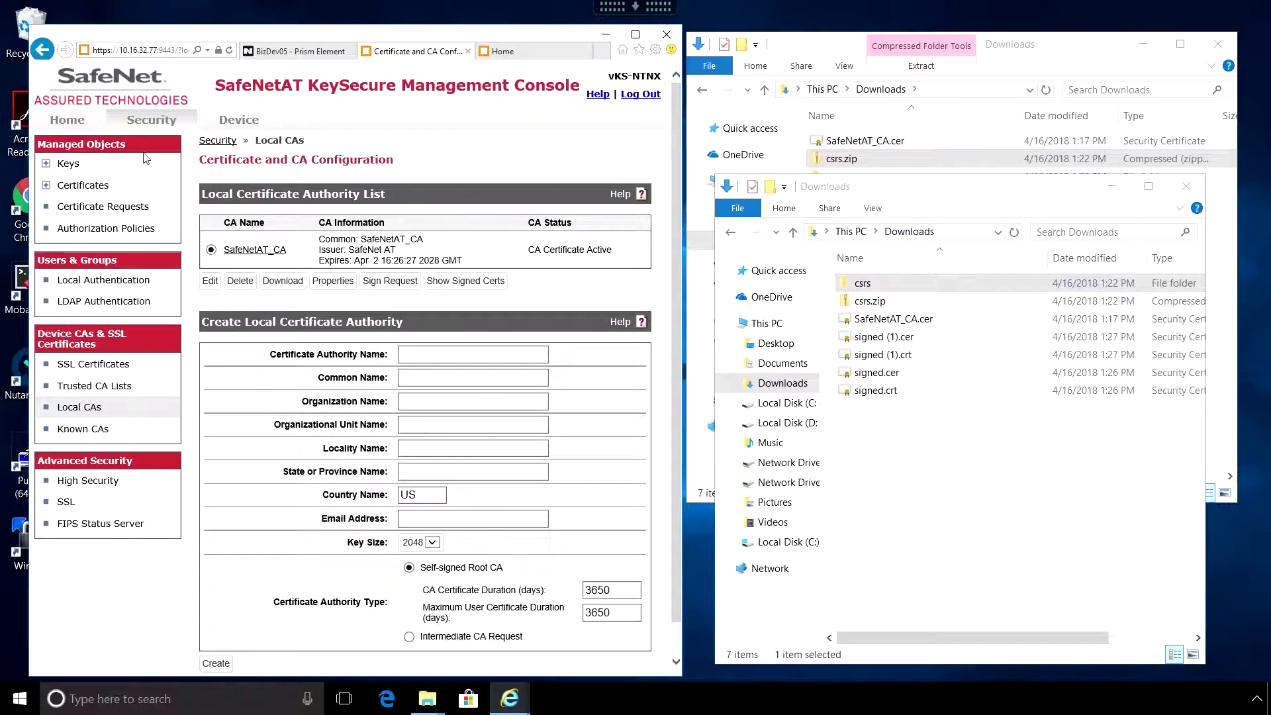
left_click(151, 124)
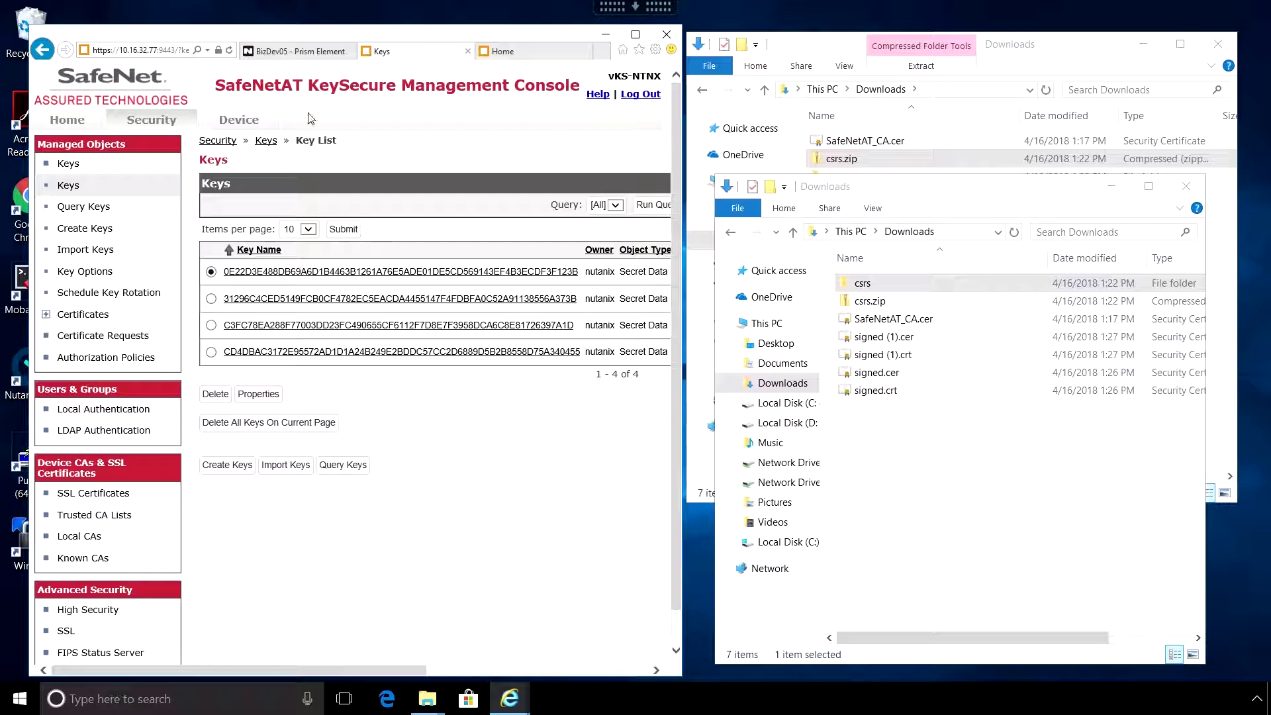
left_click(527, 52)
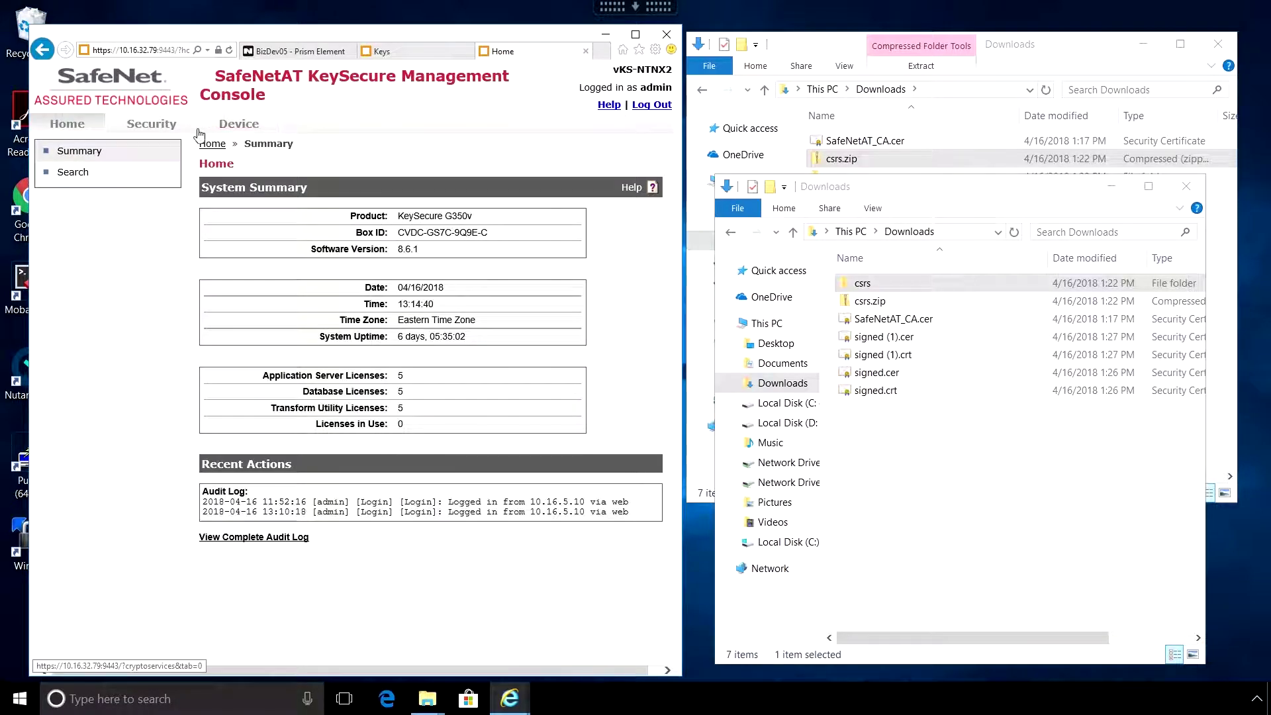
left_click(159, 126)
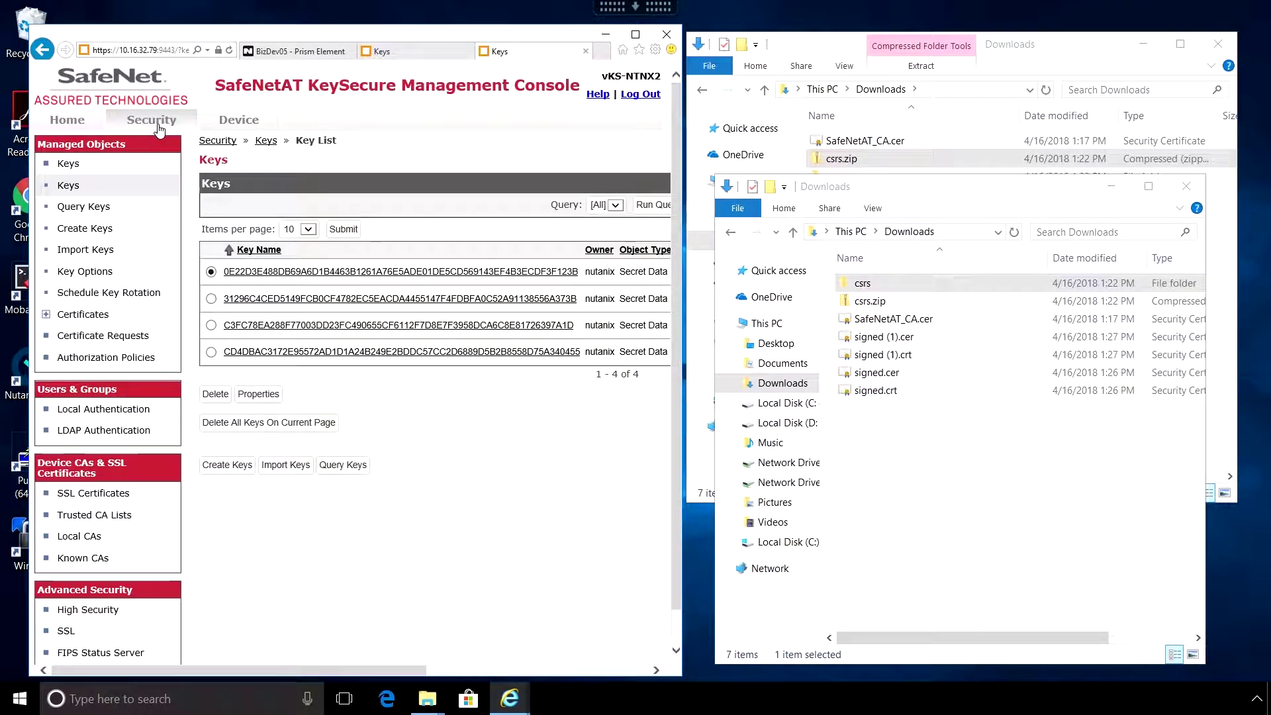
left_click(407, 57)
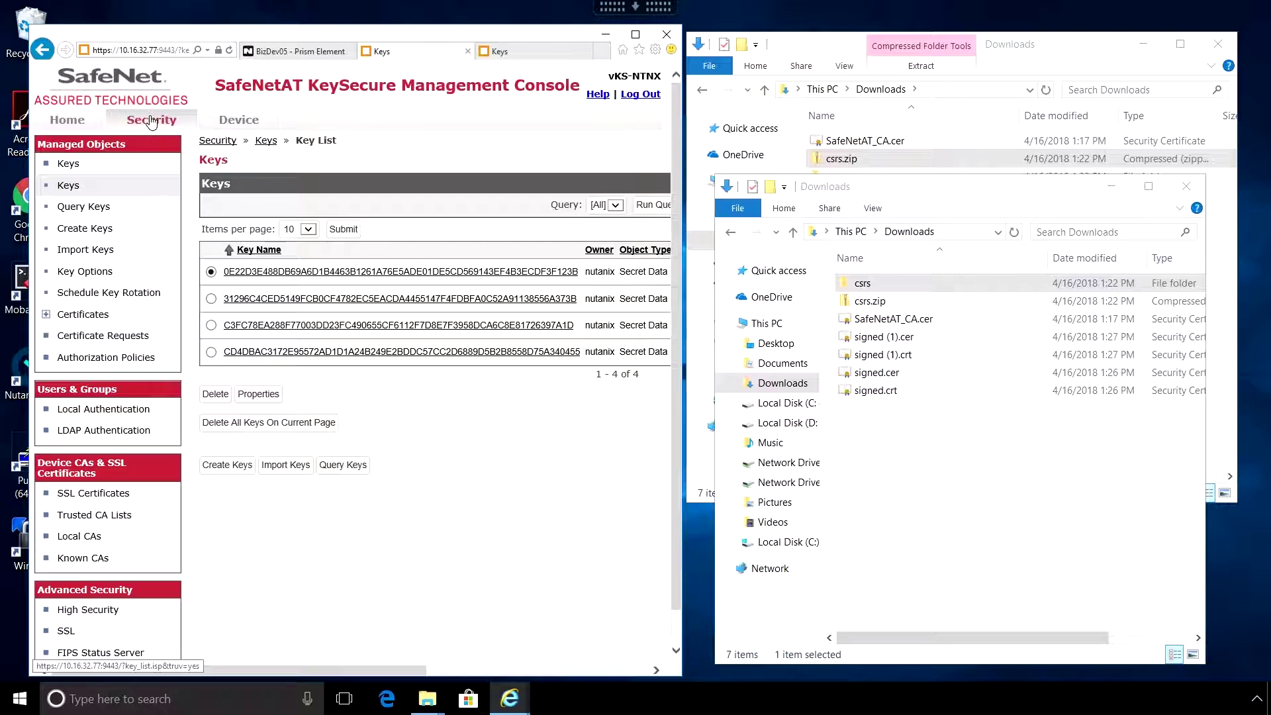
- Display the last 50 lines of the KeySecure activity log, then return to Prism
left_click(240, 123)
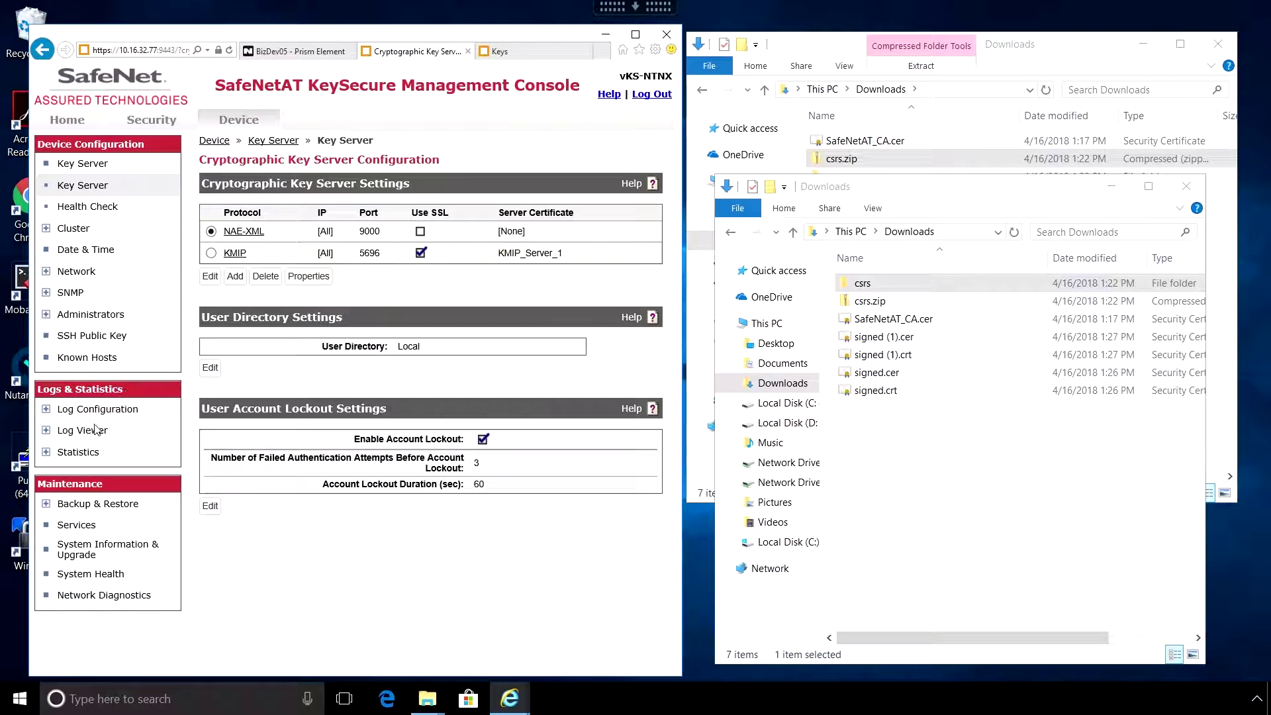
left_click(70, 432)
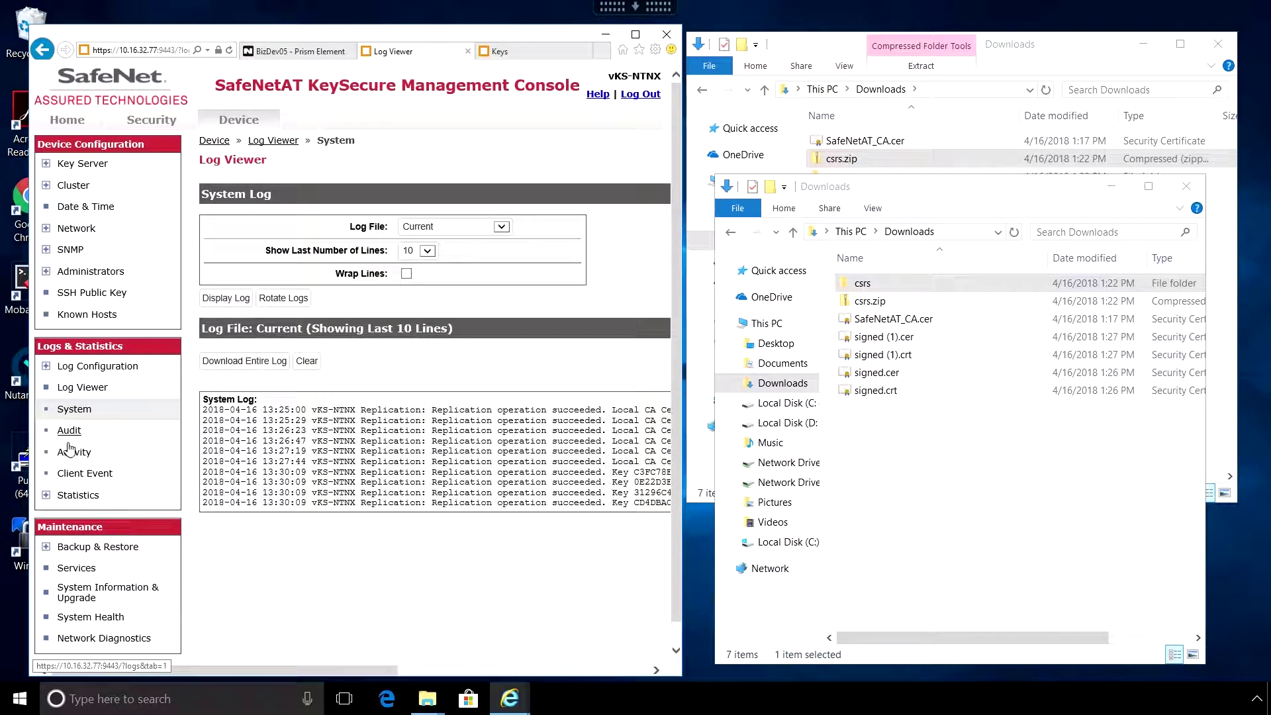
left_click(70, 453)
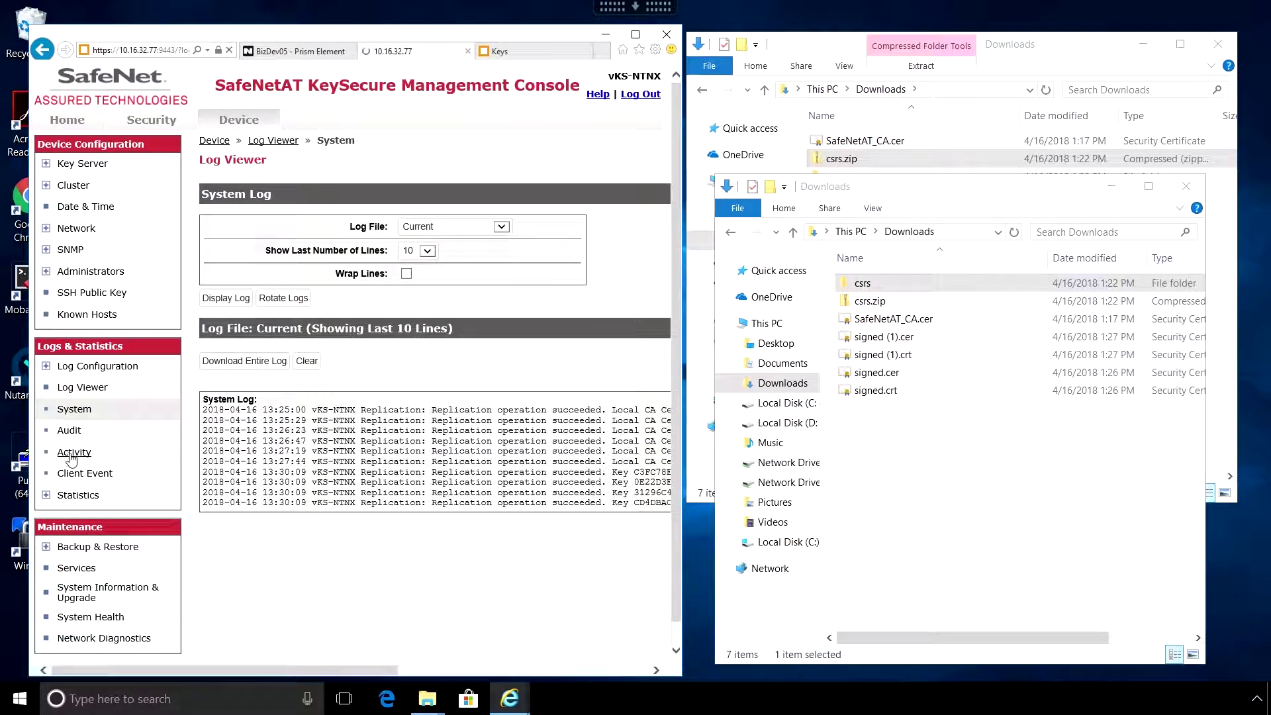
left_click(427, 252)
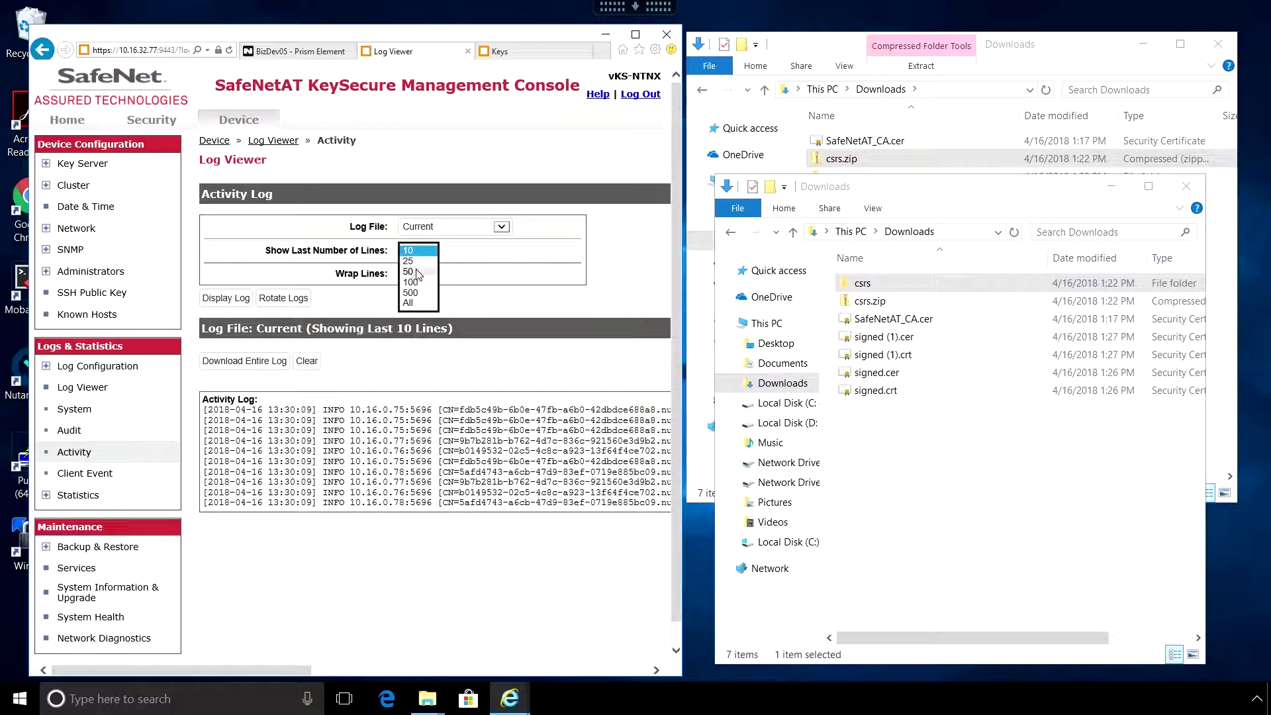
left_click(416, 272)
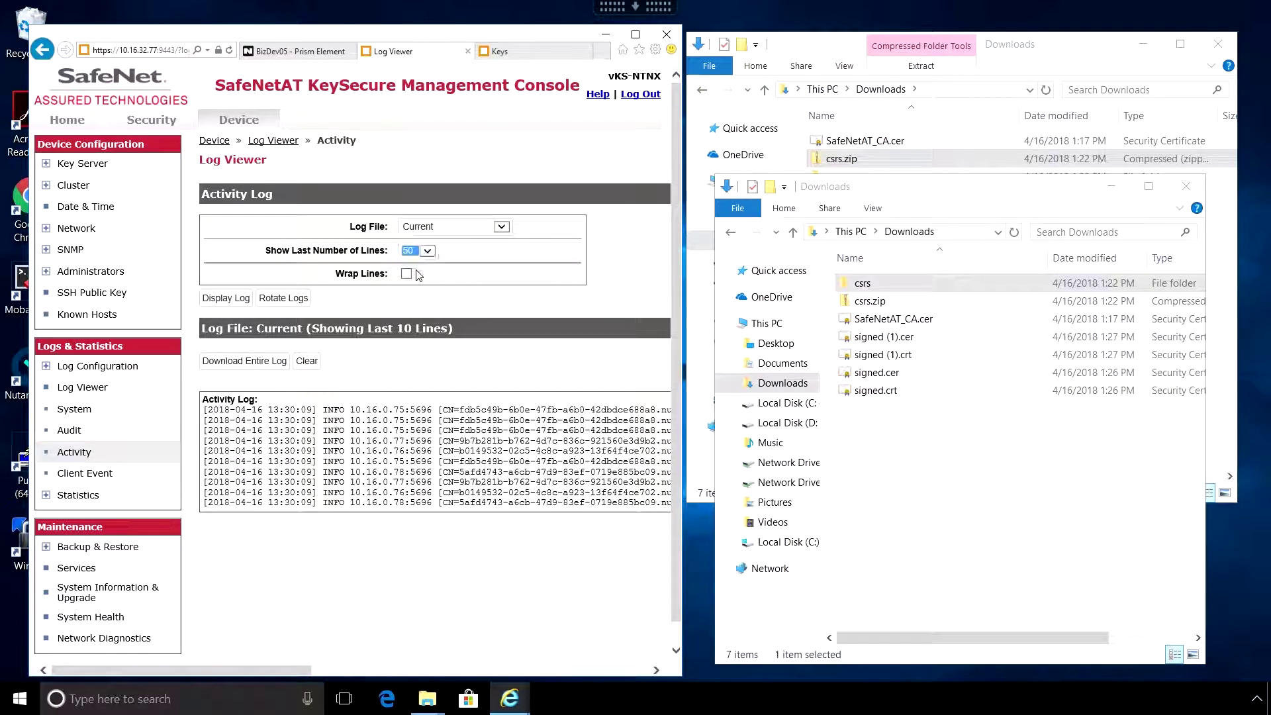
left_click(226, 299)
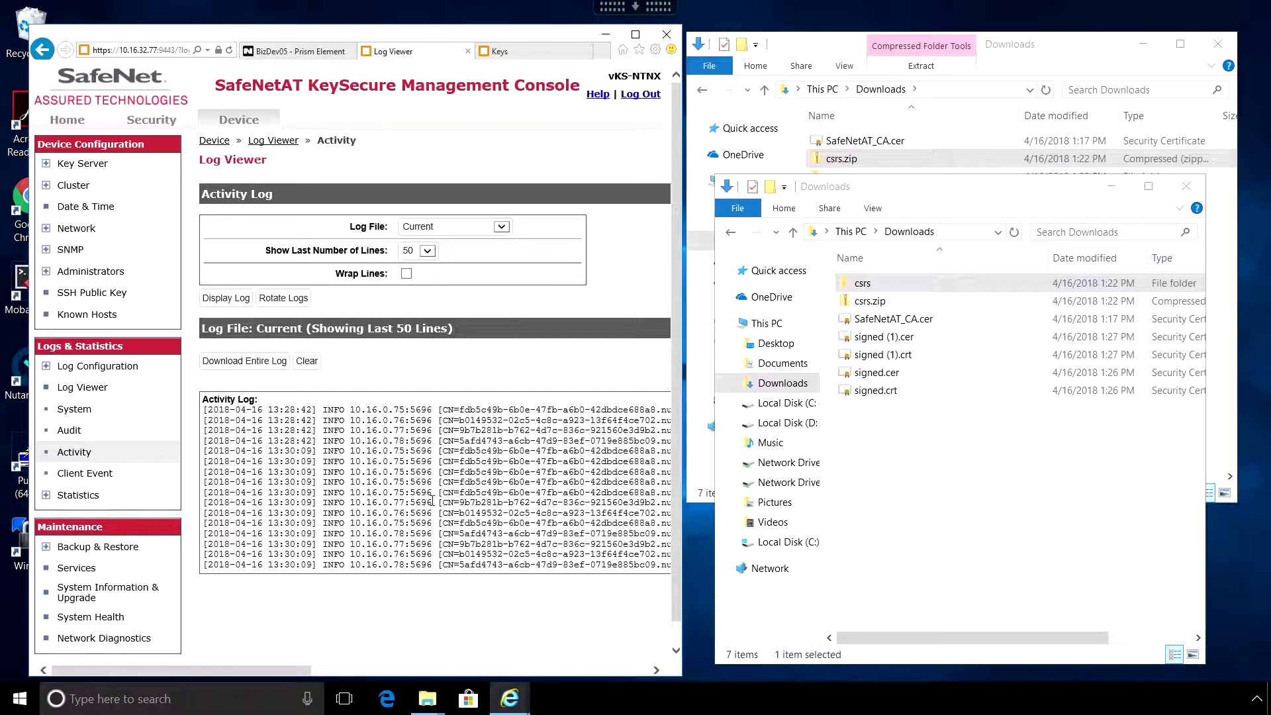
left_click_drag(250, 676, 182, 656)
left_click(299, 52)
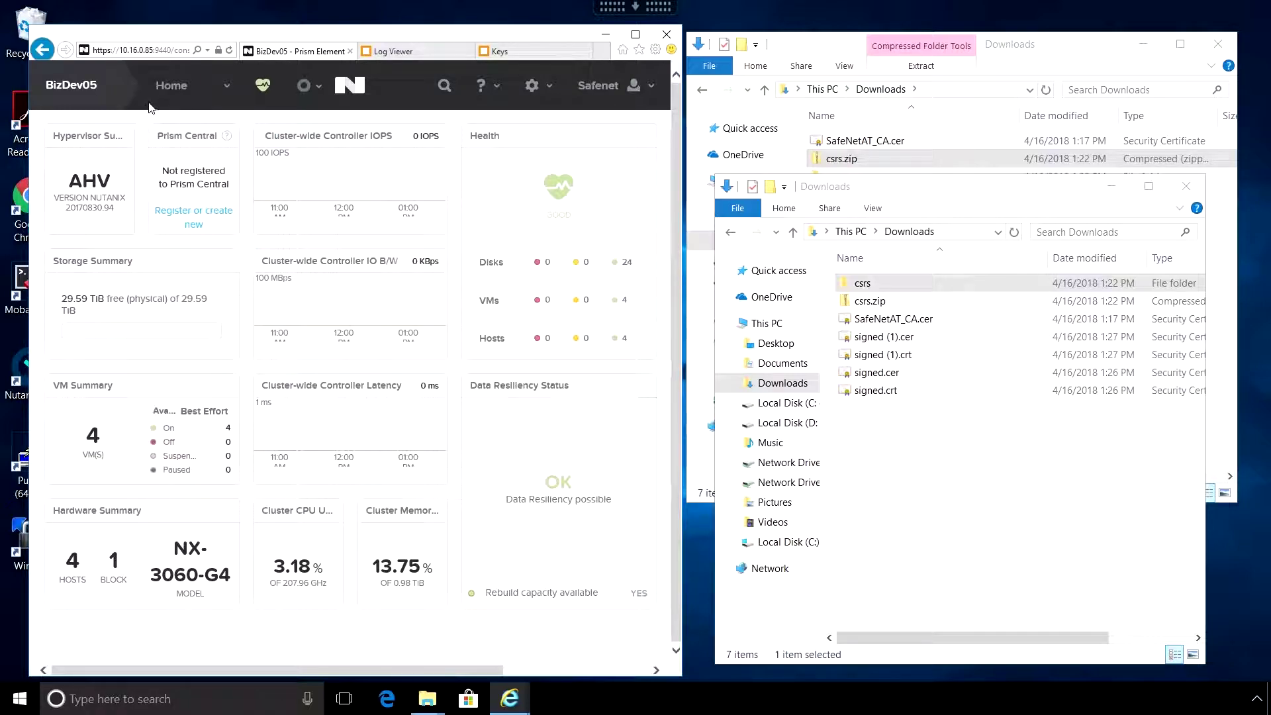
- Confirm Cluster Details shows all data encrypted, then open Data at Rest Encryption settings
left_click(82, 92)
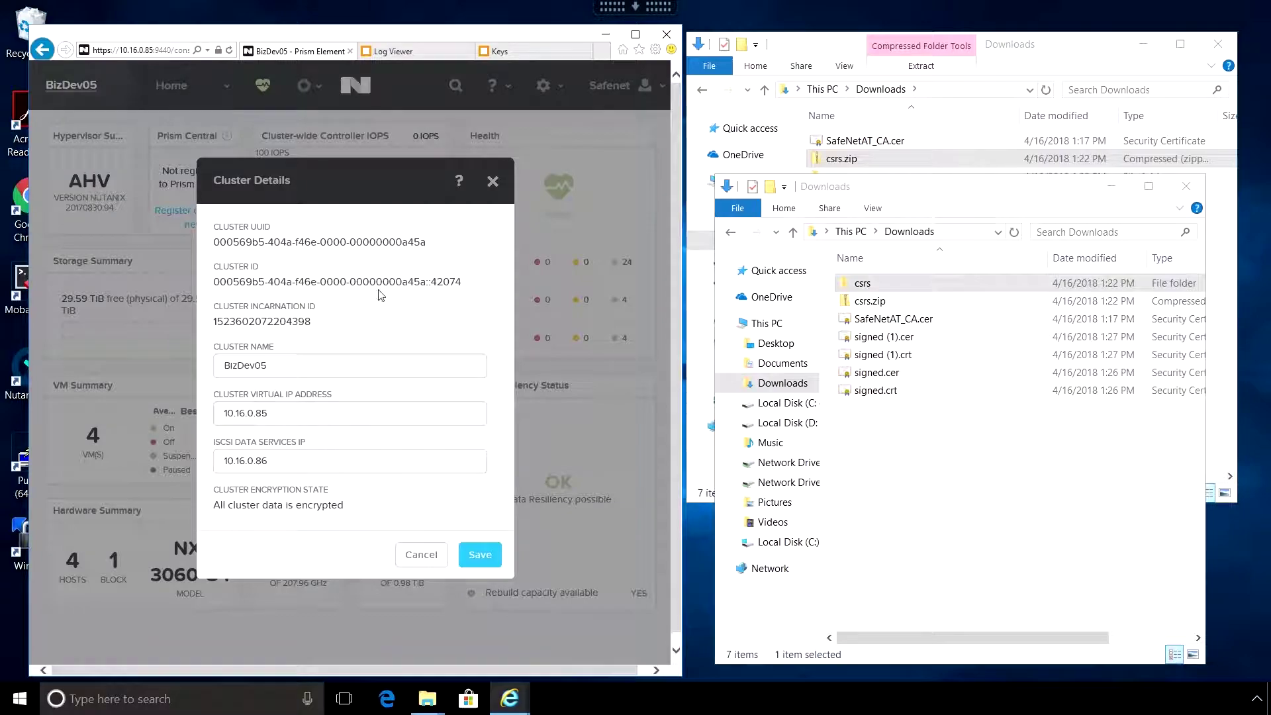
left_click_drag(342, 509, 211, 507)
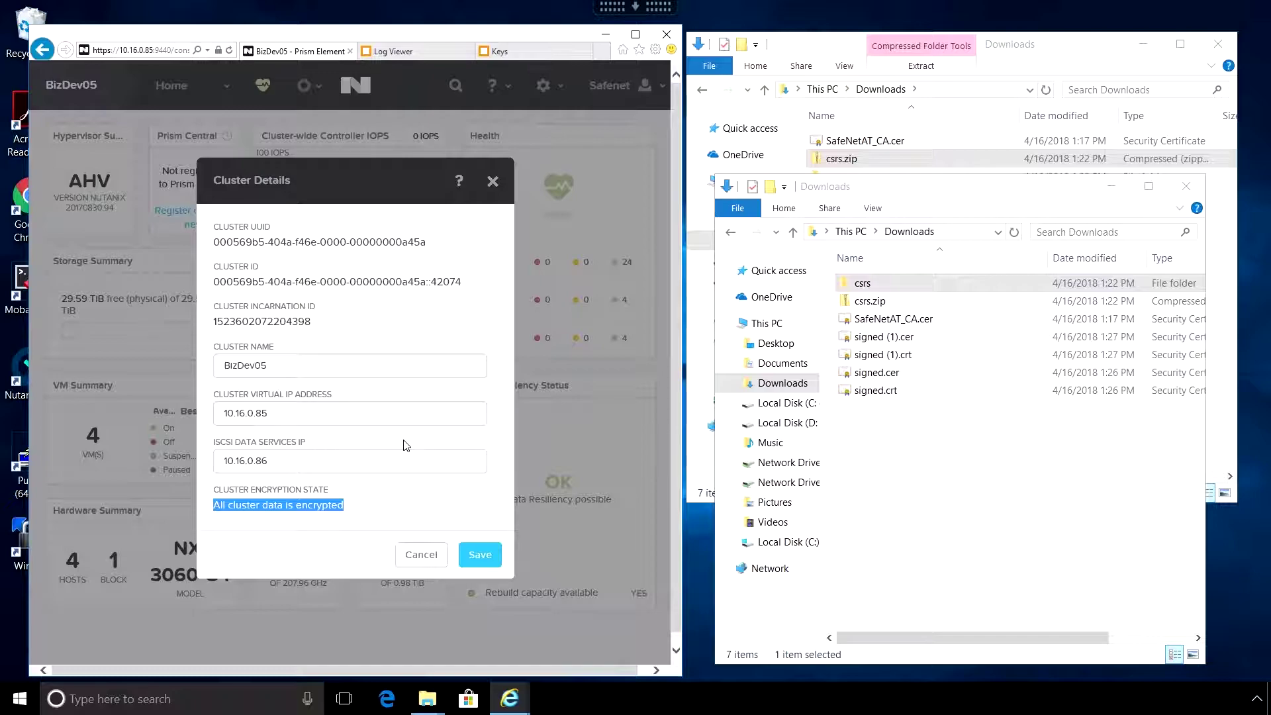
left_click(423, 558)
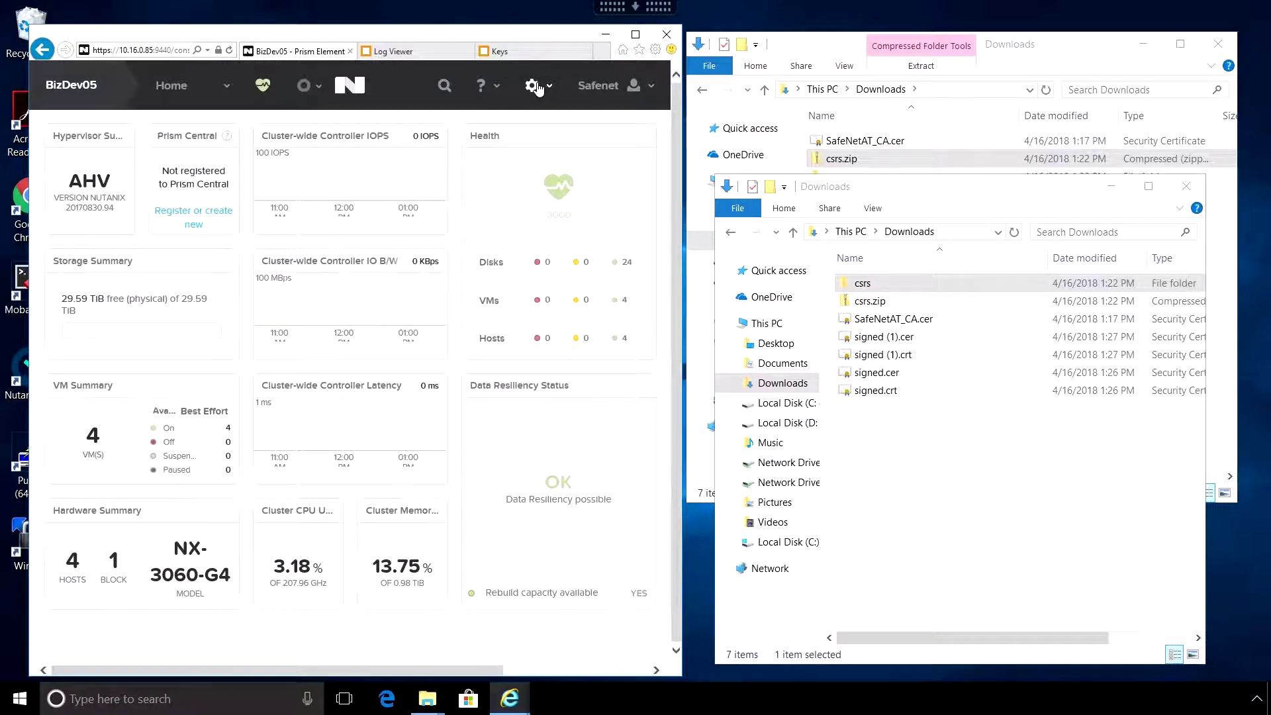
left_click(539, 88)
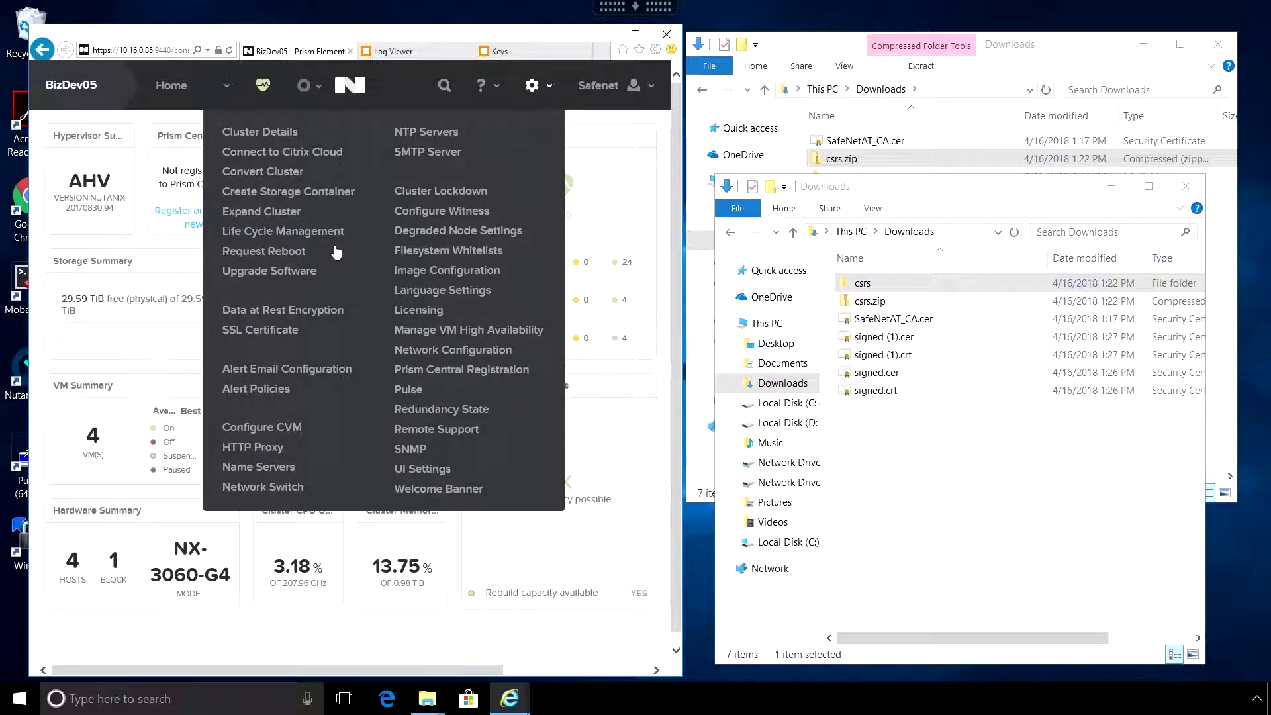
left_click(279, 311)
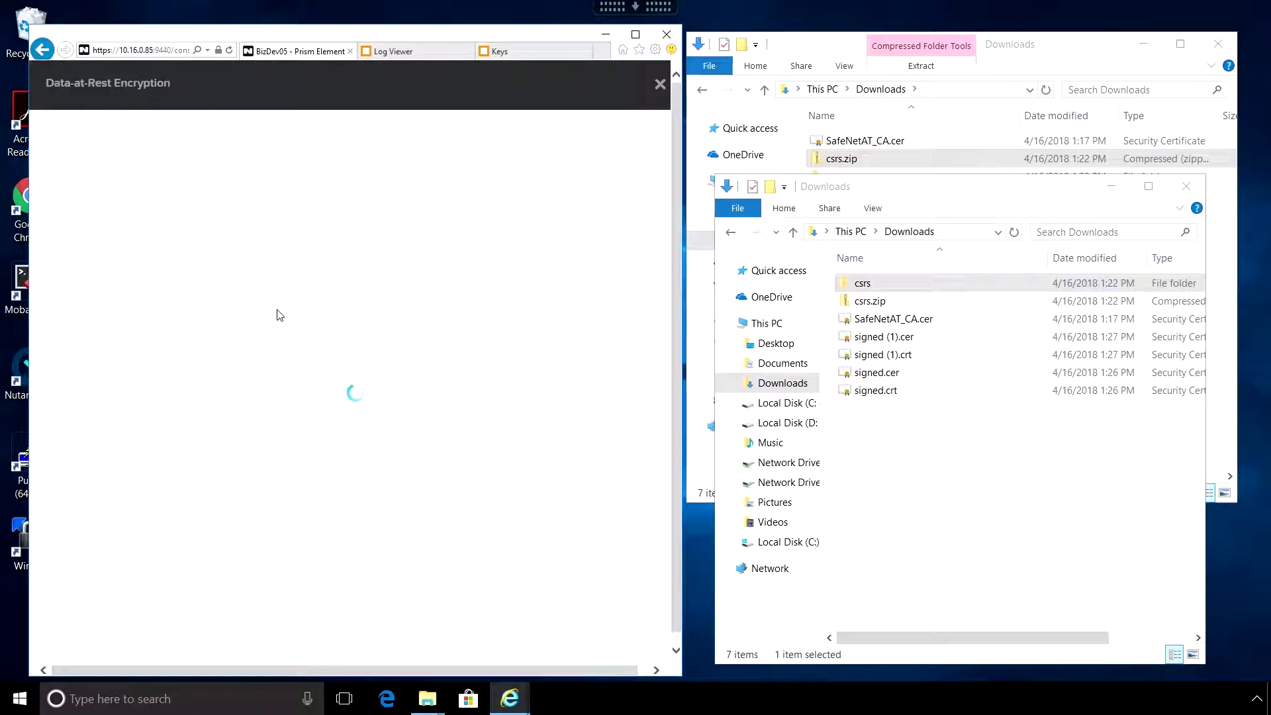